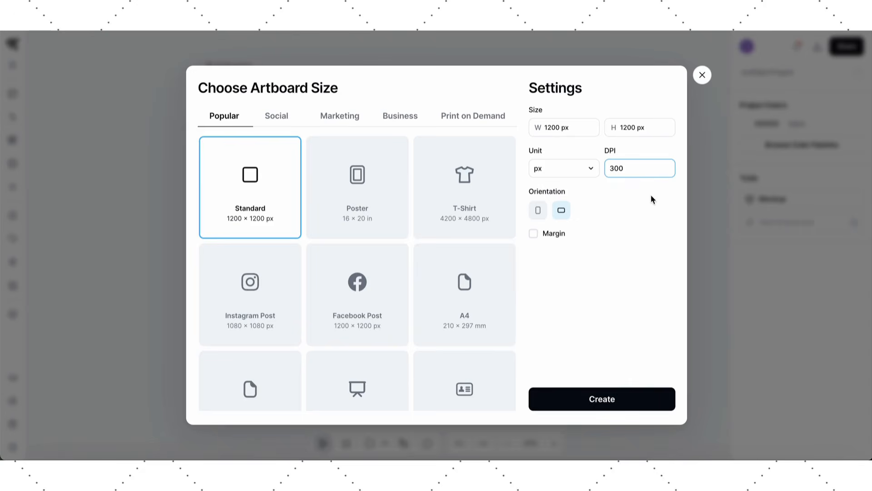
Step: Create a custom artboard 4500 px wide and 5000 px high at 300 DPI
{"action": "left_click", "coordinate": [641, 223]}
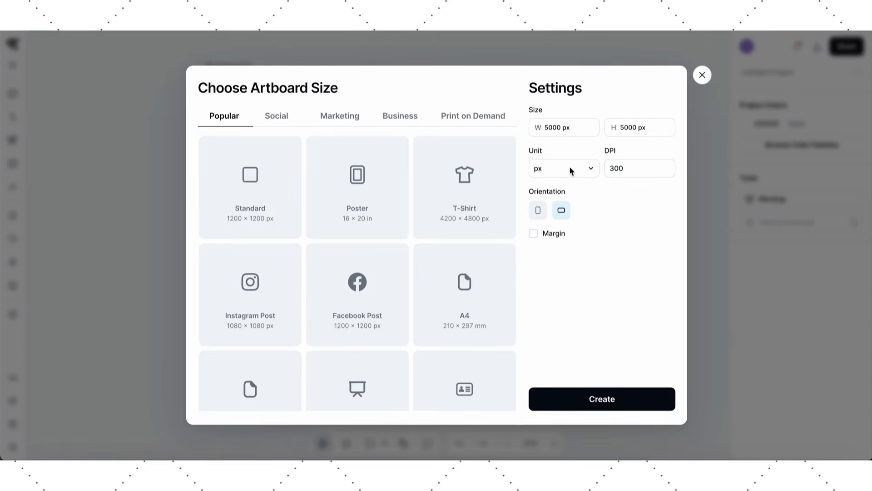
{"action": "left_click", "coordinate": [553, 131]}
{"action": "left_click", "coordinate": [552, 131]}
{"action": "key", "text": "BackSpace"}
{"action": "key", "text": "BackSpace"}
{"action": "type", "text": "45"}
{"action": "left_click", "coordinate": [626, 235]}
{"action": "left_click", "coordinate": [574, 390]}
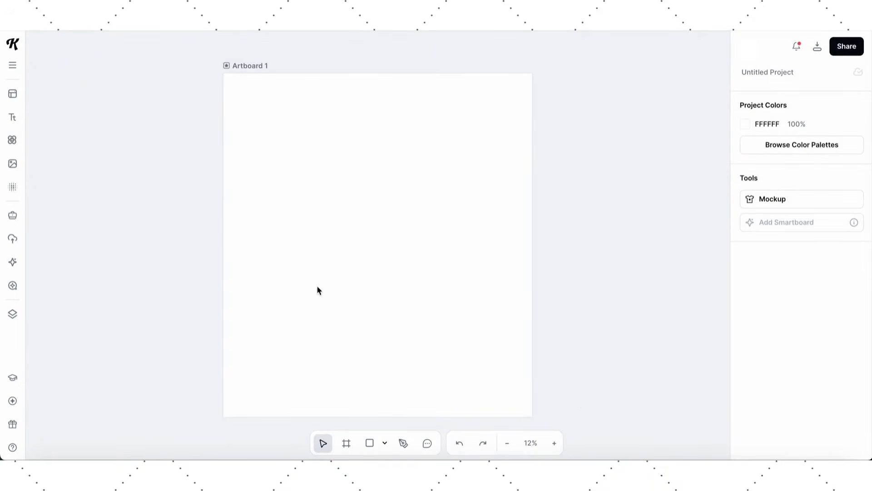
Step: Open the Kittl AI image generator and look through its list of available models, keeping DALL-E 3
{"action": "left_click", "coordinate": [12, 264]}
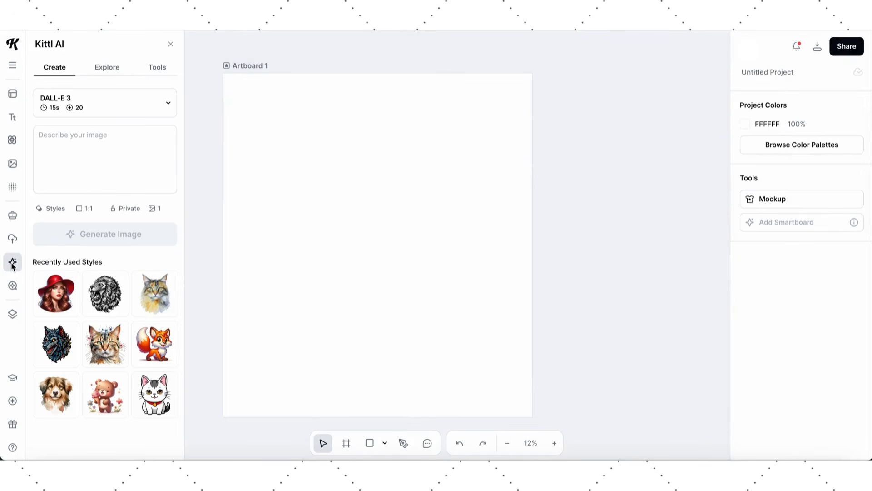
{"action": "left_click", "coordinate": [168, 105]}
{"action": "scroll", "coordinate": [153, 193], "scroll_direction": "down", "scroll_amount": 1}
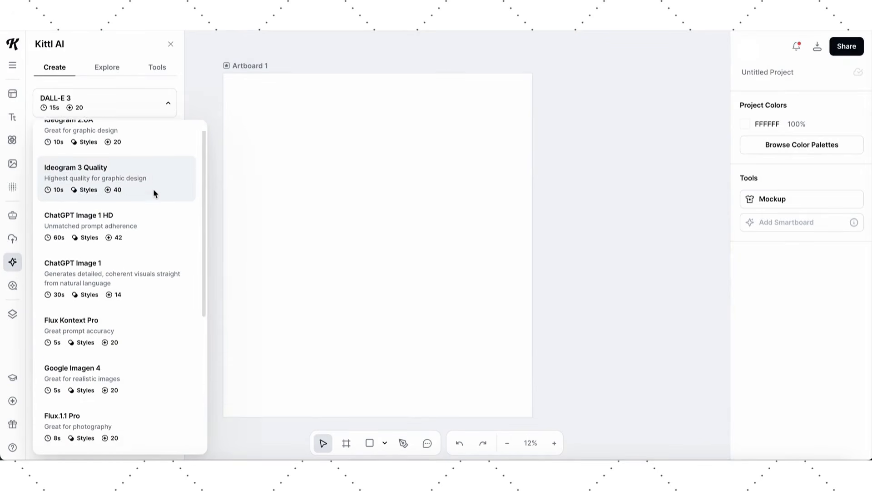
{"action": "scroll", "coordinate": [153, 191], "scroll_direction": "down", "scroll_amount": 5}
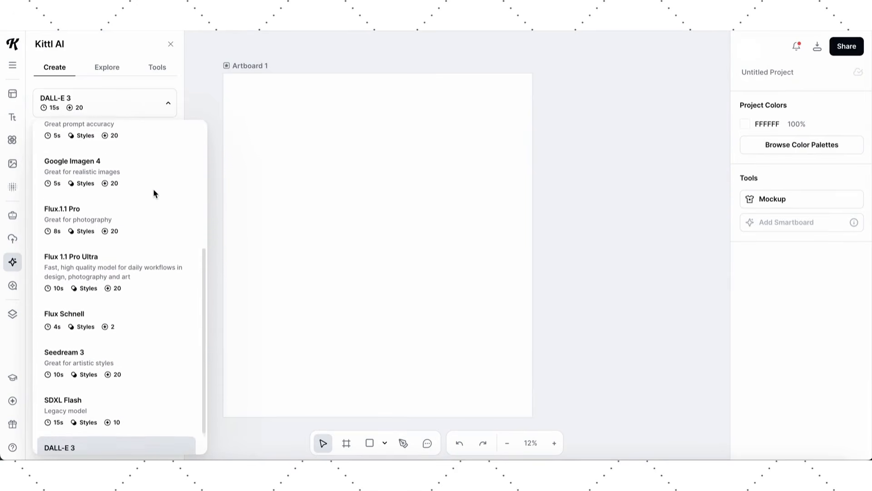
{"action": "scroll", "coordinate": [154, 189], "scroll_direction": "down", "scroll_amount": 1}
{"action": "scroll", "coordinate": [154, 189], "scroll_direction": "up", "scroll_amount": 2}
{"action": "scroll", "coordinate": [155, 194], "scroll_direction": "up", "scroll_amount": 3}
{"action": "scroll", "coordinate": [153, 189], "scroll_direction": "up", "scroll_amount": 1}
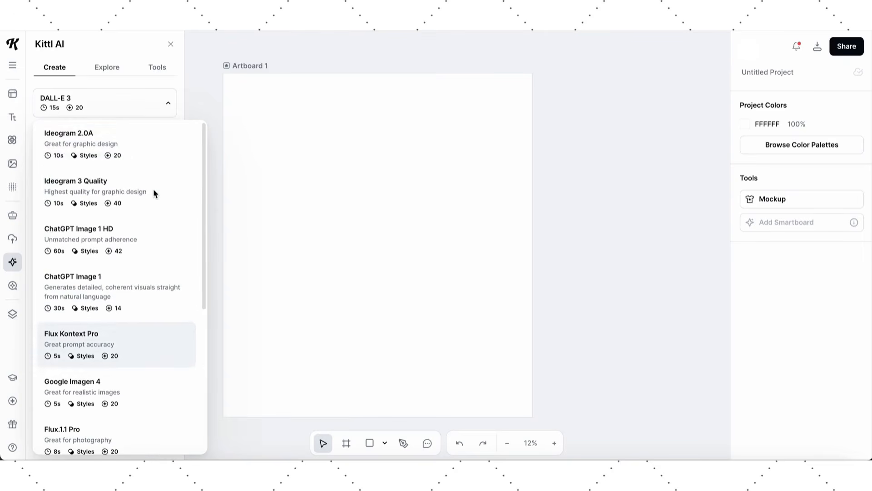
{"action": "left_click", "coordinate": [121, 107]}
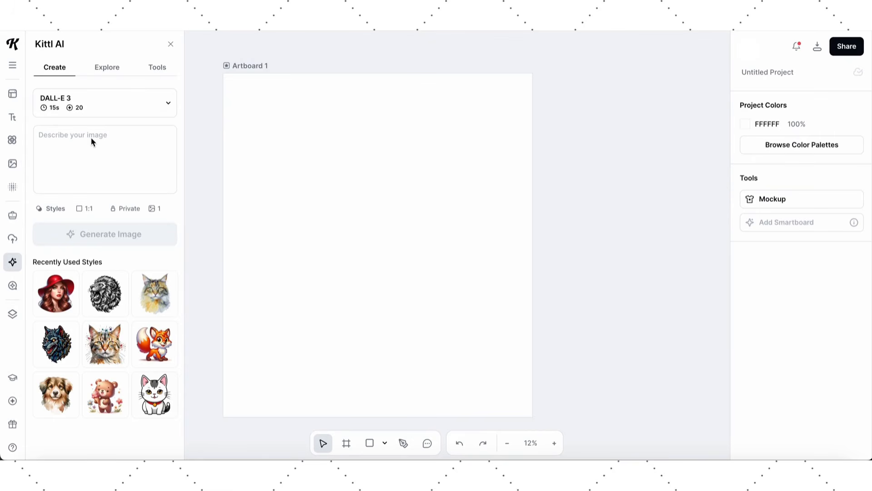
Step: Look through the Vector and Clipart generation styles and check the available aspect ratios
{"action": "left_click", "coordinate": [52, 210]}
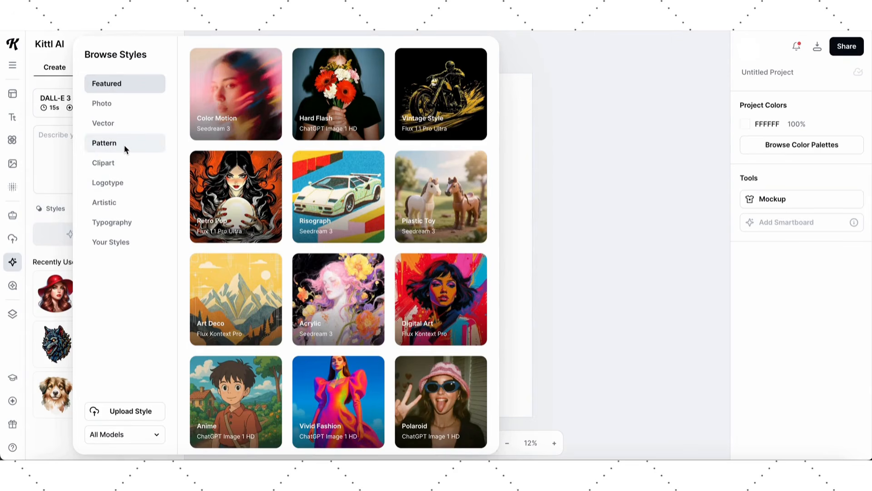
{"action": "left_click", "coordinate": [110, 127]}
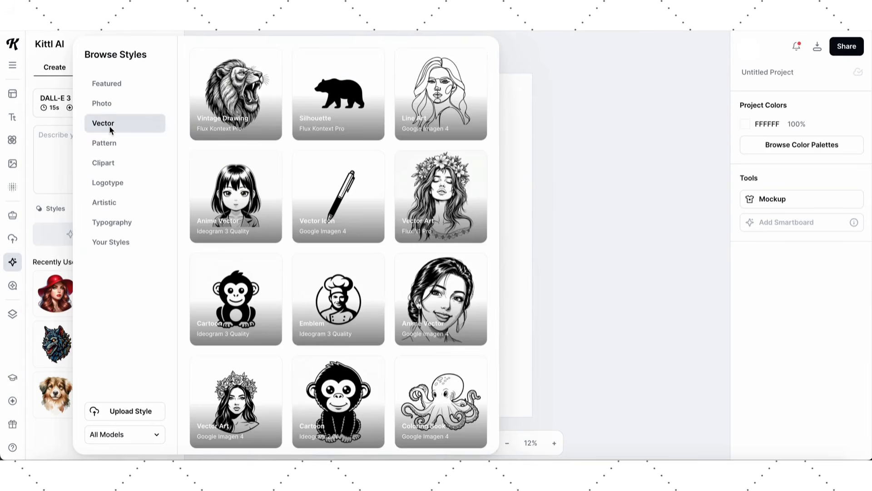
{"action": "left_click", "coordinate": [108, 166]}
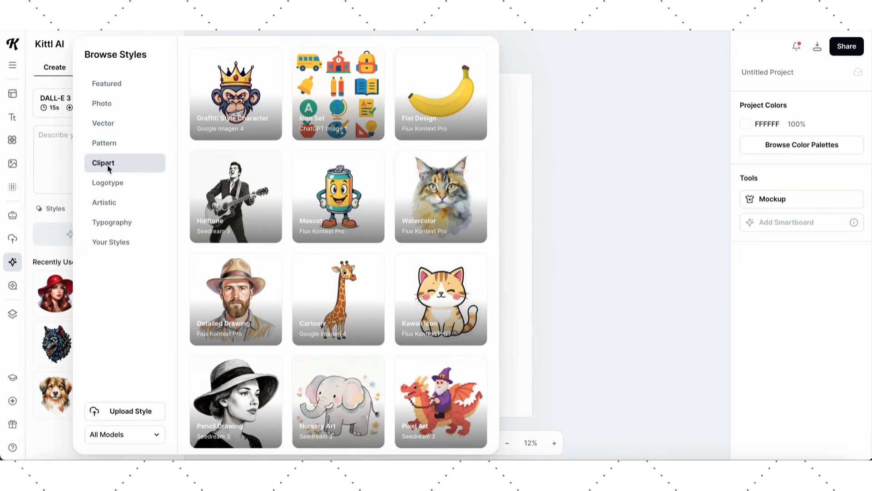
{"action": "left_click", "coordinate": [54, 210]}
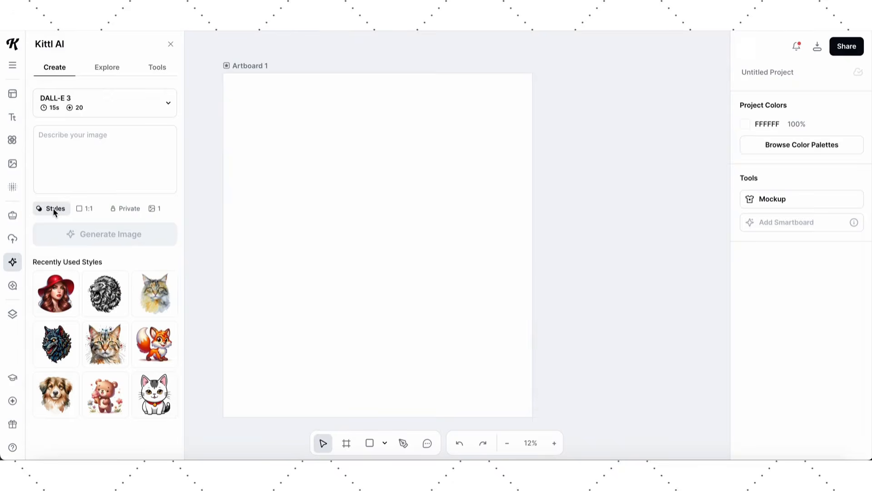
{"action": "left_click", "coordinate": [89, 209]}
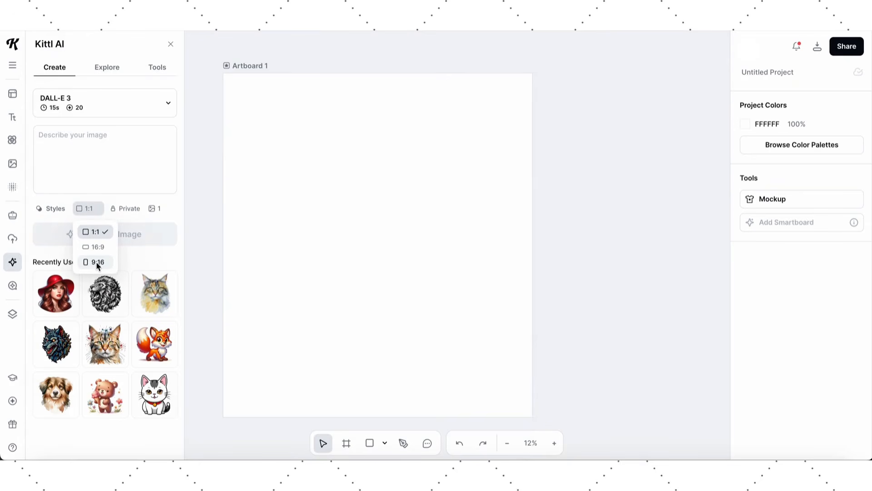
{"action": "left_click", "coordinate": [87, 211]}
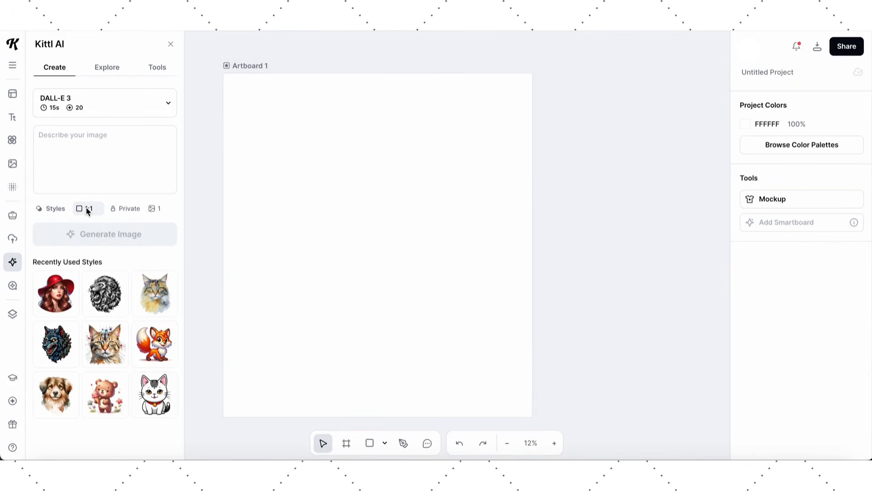
Step: Explore the AI image gallery by filtering for Clipart, Image and Vector, and browse the vector examples
{"action": "left_click", "coordinate": [105, 70]}
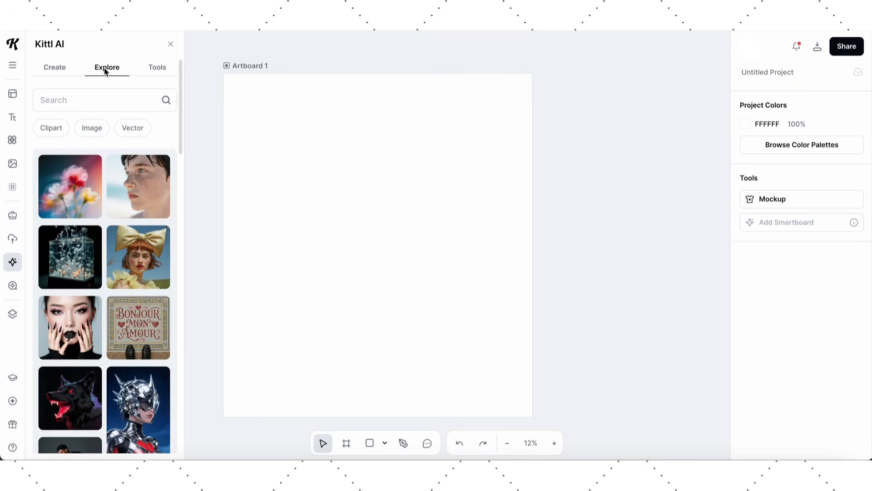
{"action": "left_click", "coordinate": [49, 130]}
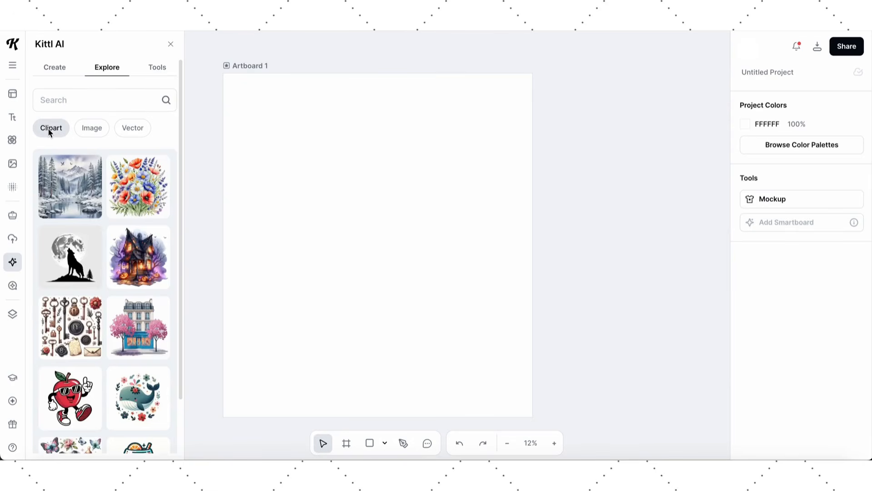
{"action": "left_click", "coordinate": [90, 130]}
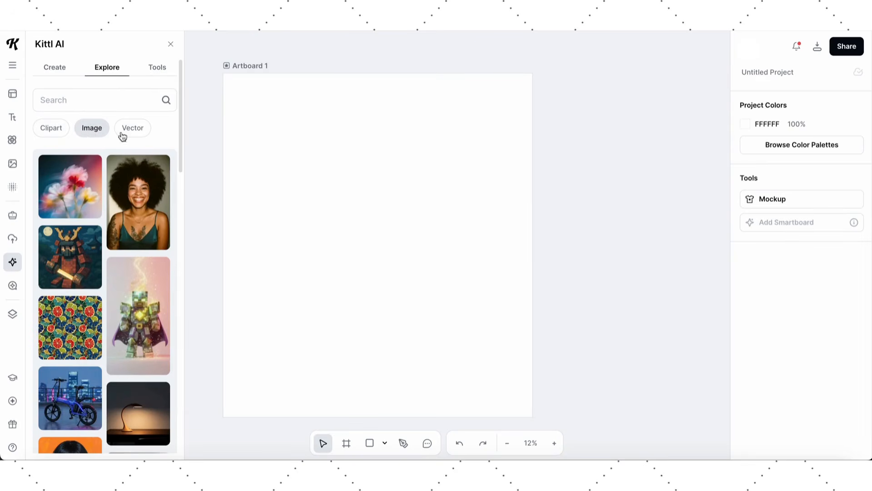
{"action": "left_click", "coordinate": [132, 132]}
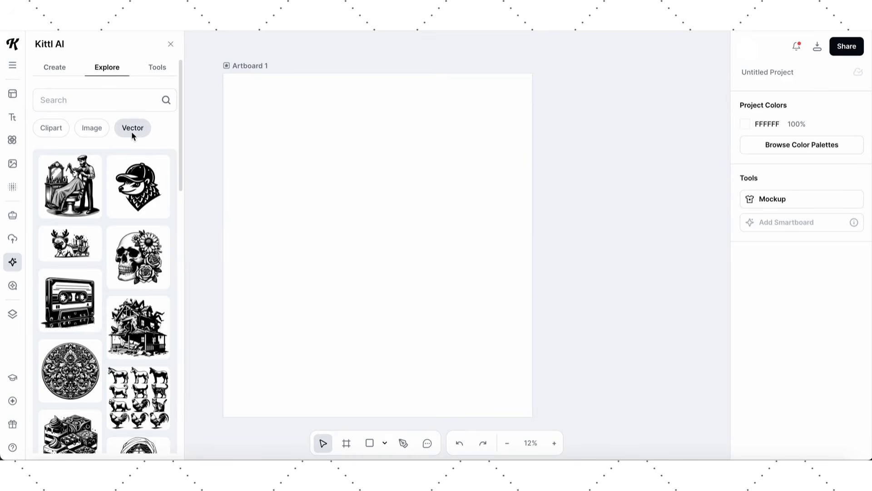
{"action": "scroll", "coordinate": [105, 233], "scroll_direction": "down", "scroll_amount": 3}
{"action": "scroll", "coordinate": [105, 234], "scroll_direction": "down", "scroll_amount": 8}
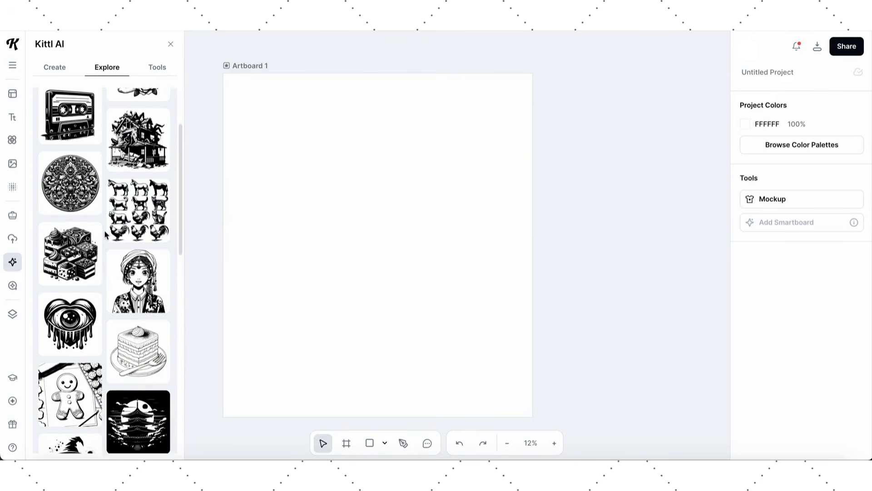
{"action": "scroll", "coordinate": [105, 230], "scroll_direction": "up", "scroll_amount": 12}
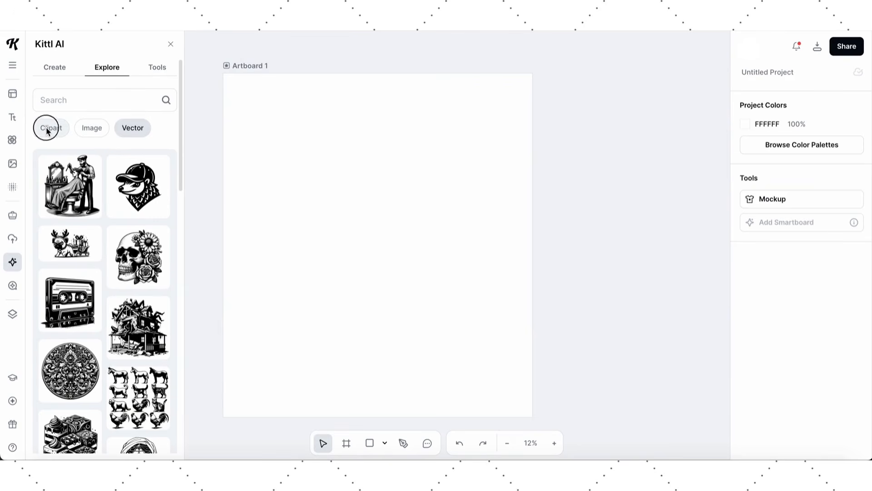
Step: Browse the gallery's Clipart examples and open the details of the haunted cottage illustration
{"action": "left_click", "coordinate": [47, 129]}
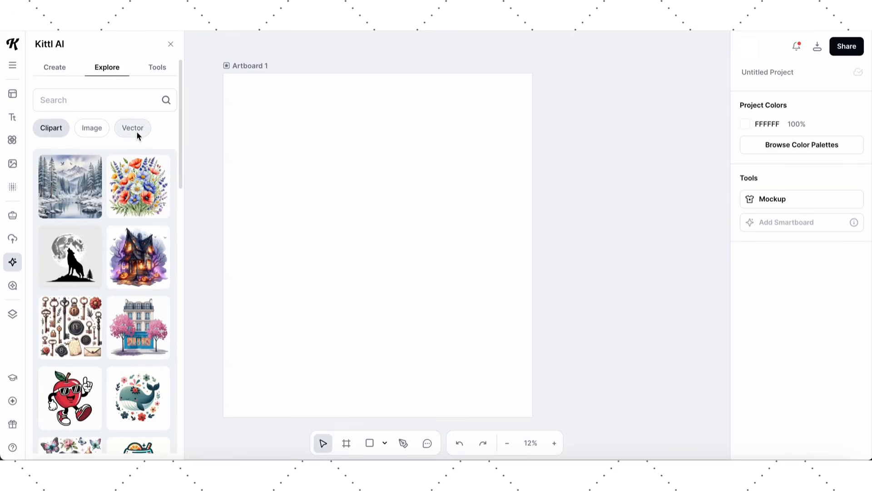
{"action": "scroll", "coordinate": [110, 212], "scroll_direction": "down", "scroll_amount": 4}
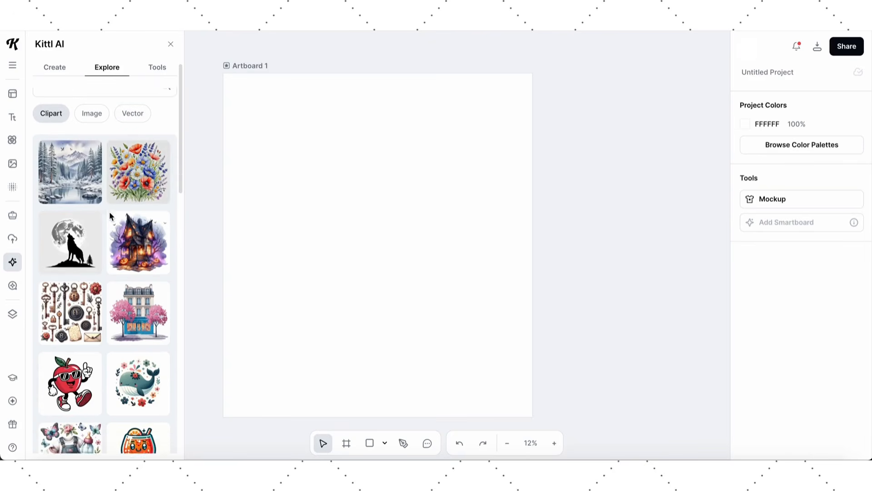
{"action": "scroll", "coordinate": [109, 212], "scroll_direction": "down", "scroll_amount": 6}
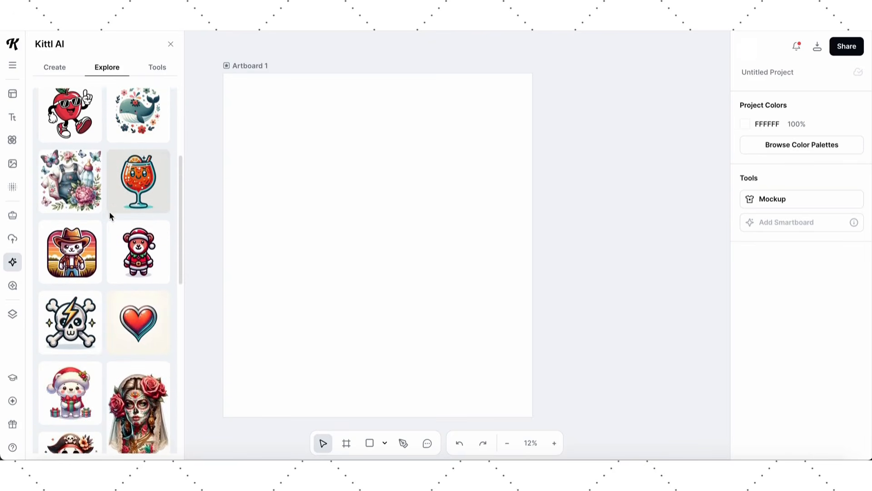
{"action": "scroll", "coordinate": [109, 211], "scroll_direction": "down", "scroll_amount": 1}
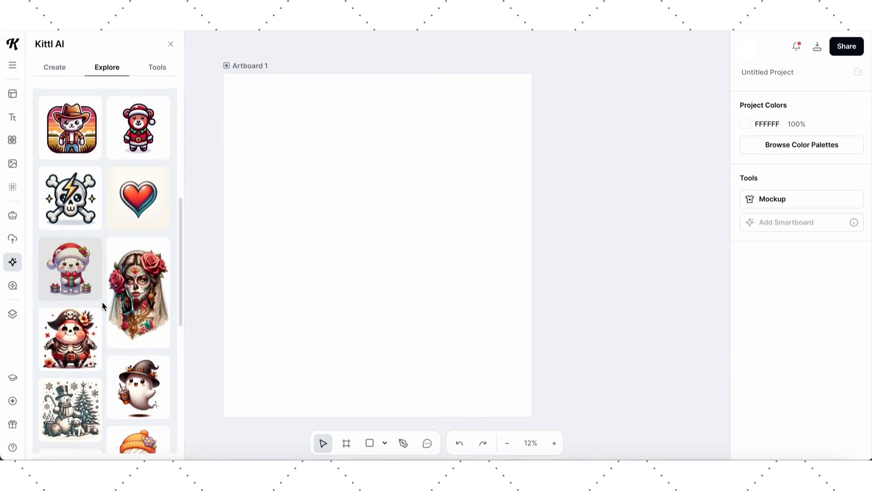
{"action": "scroll", "coordinate": [100, 310], "scroll_direction": "down", "scroll_amount": 2}
{"action": "scroll", "coordinate": [100, 310], "scroll_direction": "down", "scroll_amount": 5}
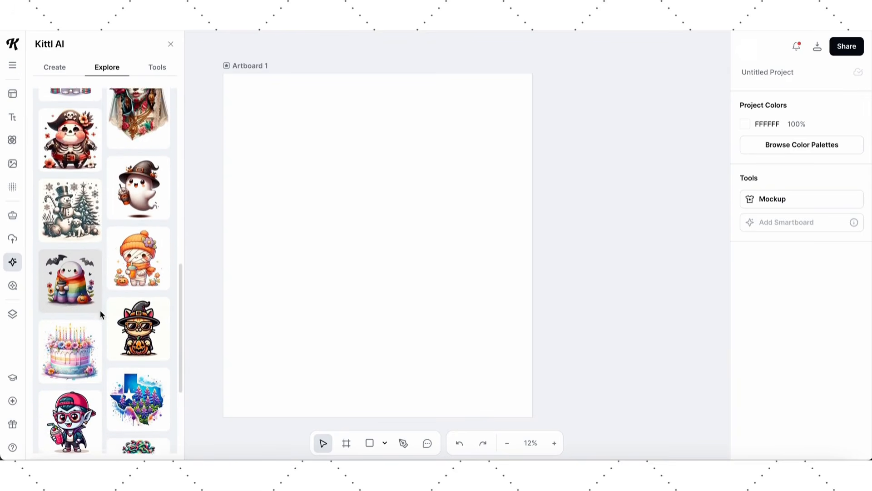
{"action": "scroll", "coordinate": [100, 310], "scroll_direction": "down", "scroll_amount": 3}
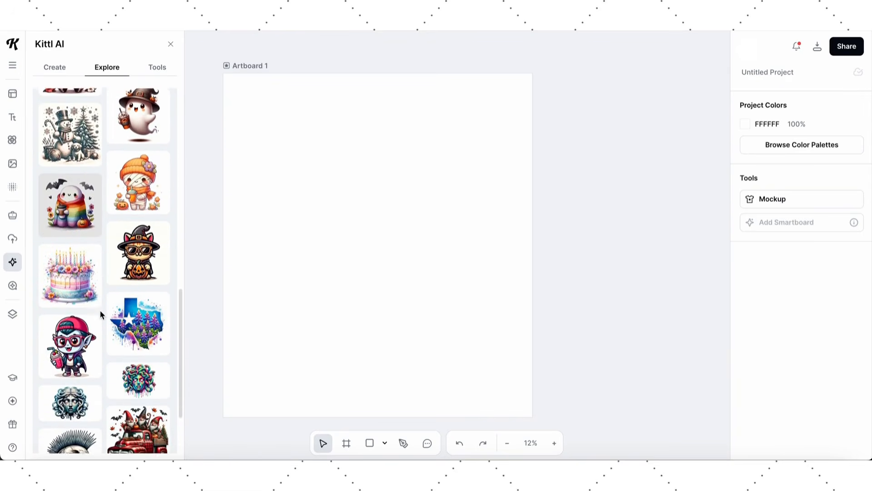
{"action": "scroll", "coordinate": [101, 313], "scroll_direction": "down", "scroll_amount": 2}
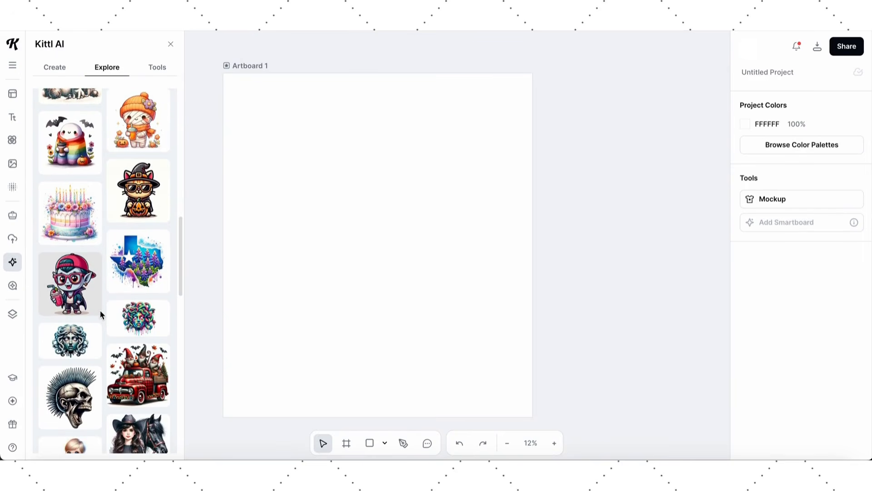
{"action": "scroll", "coordinate": [100, 310], "scroll_direction": "down", "scroll_amount": 4}
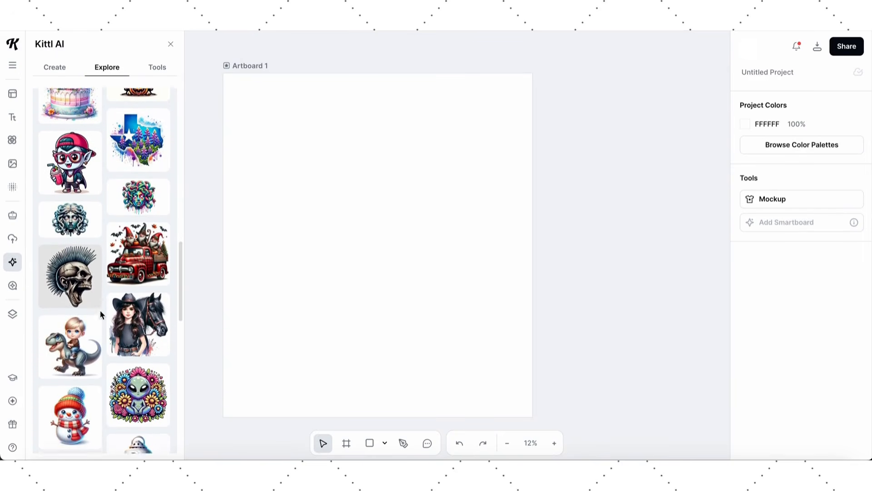
{"action": "scroll", "coordinate": [104, 352], "scroll_direction": "down", "scroll_amount": 6}
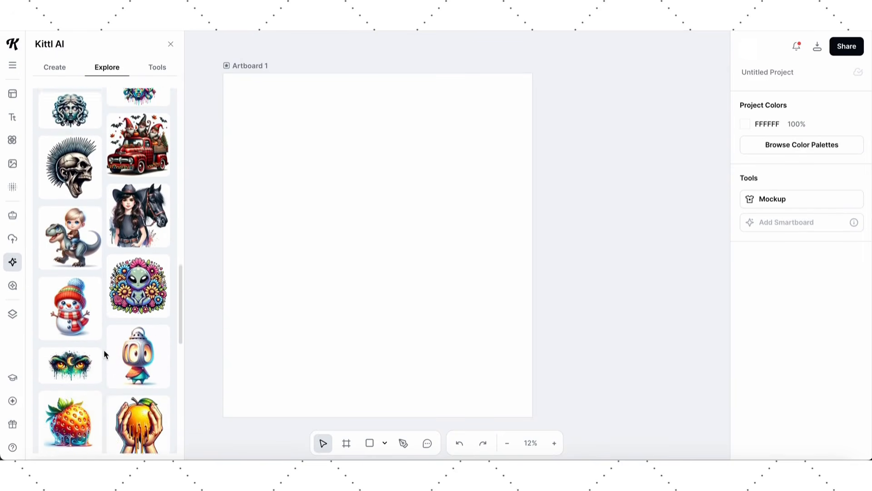
{"action": "scroll", "coordinate": [104, 354], "scroll_direction": "down", "scroll_amount": 6}
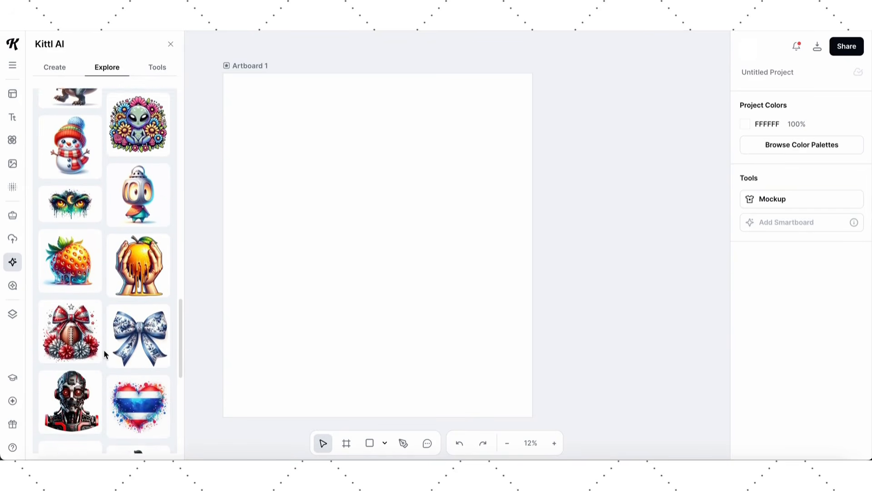
{"action": "scroll", "coordinate": [104, 341], "scroll_direction": "down", "scroll_amount": 6}
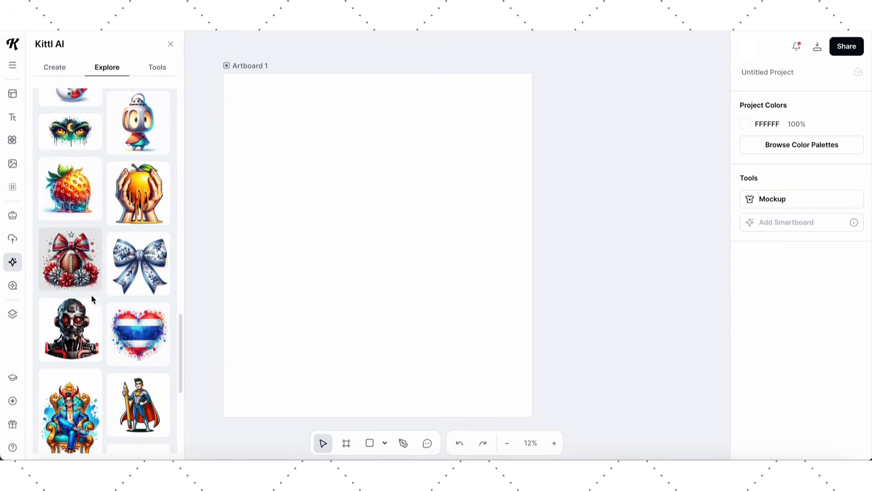
{"action": "scroll", "coordinate": [107, 317], "scroll_direction": "down", "scroll_amount": 9}
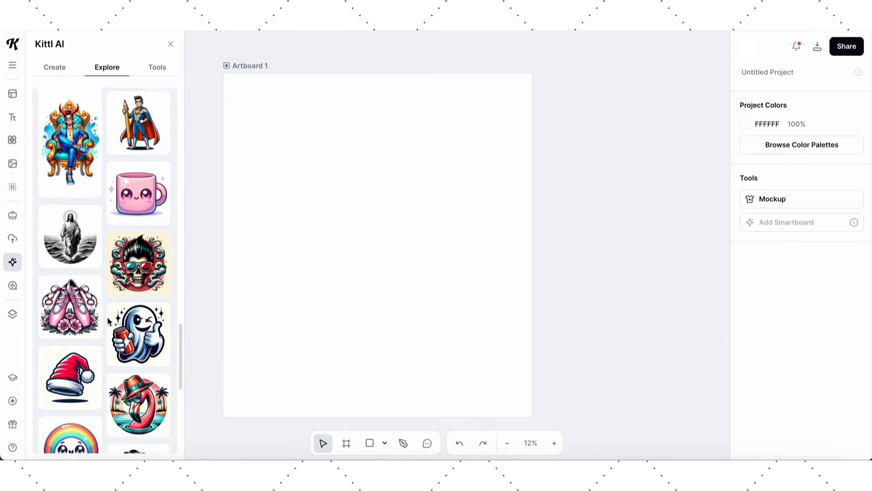
{"action": "scroll", "coordinate": [108, 322], "scroll_direction": "down", "scroll_amount": 9}
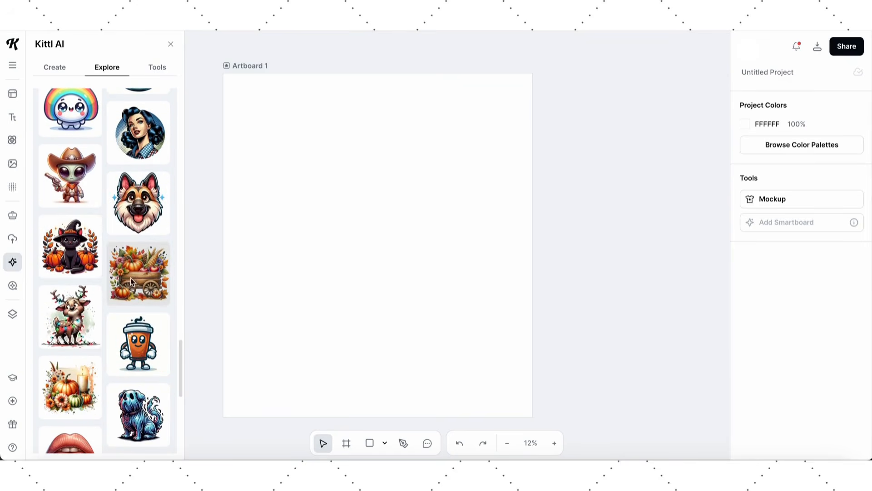
{"action": "scroll", "coordinate": [115, 275], "scroll_direction": "up", "scroll_amount": 15}
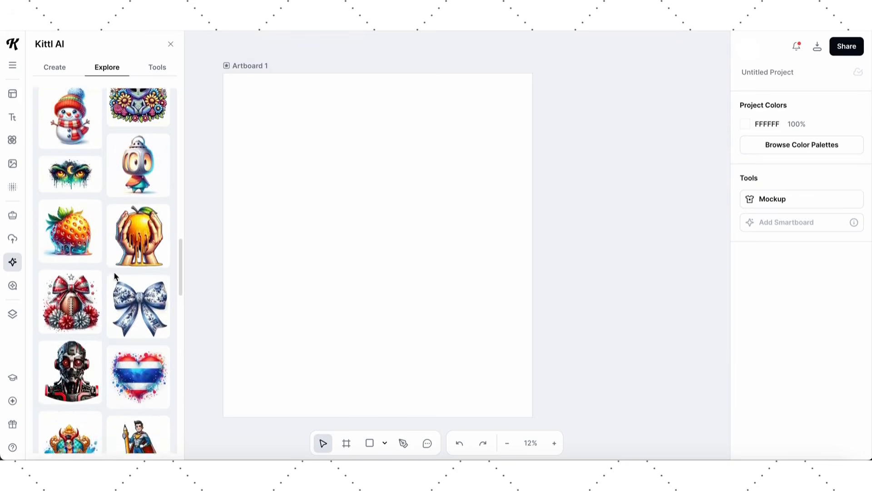
{"action": "scroll", "coordinate": [114, 275], "scroll_direction": "up", "scroll_amount": 10}
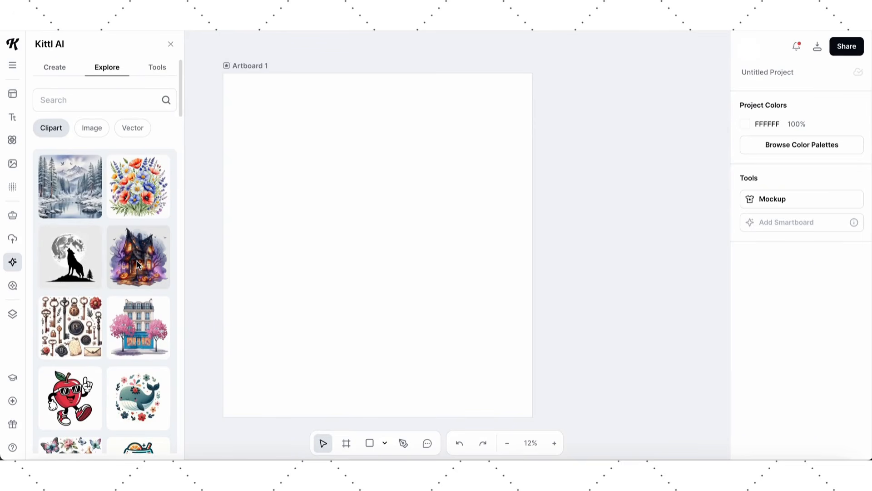
{"action": "left_click", "coordinate": [135, 258]}
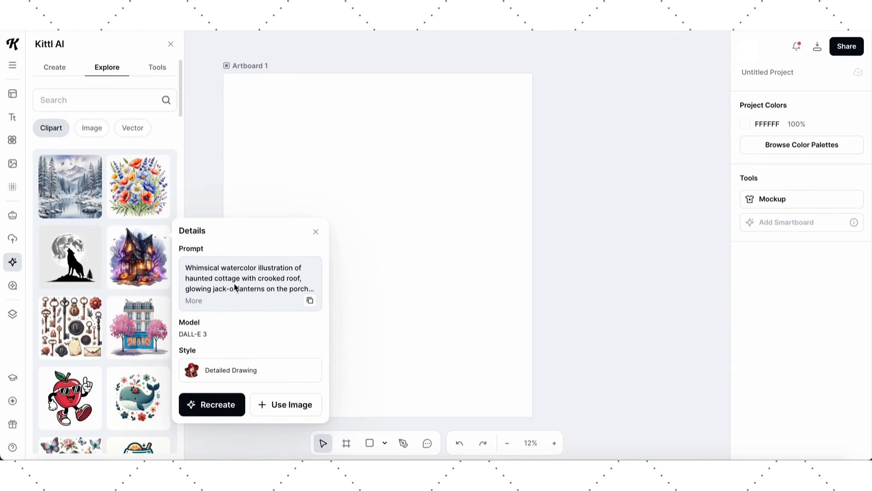
Step: Recreate the haunted cottage example and rewrite its prompt to describe a ghost reading a book with pumpkins in foreground
{"action": "left_click", "coordinate": [194, 301]}
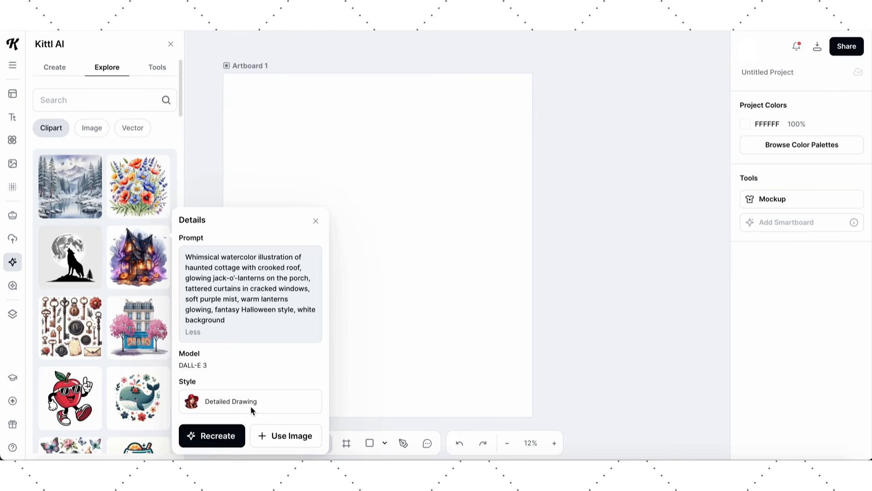
{"action": "left_click", "coordinate": [212, 437]}
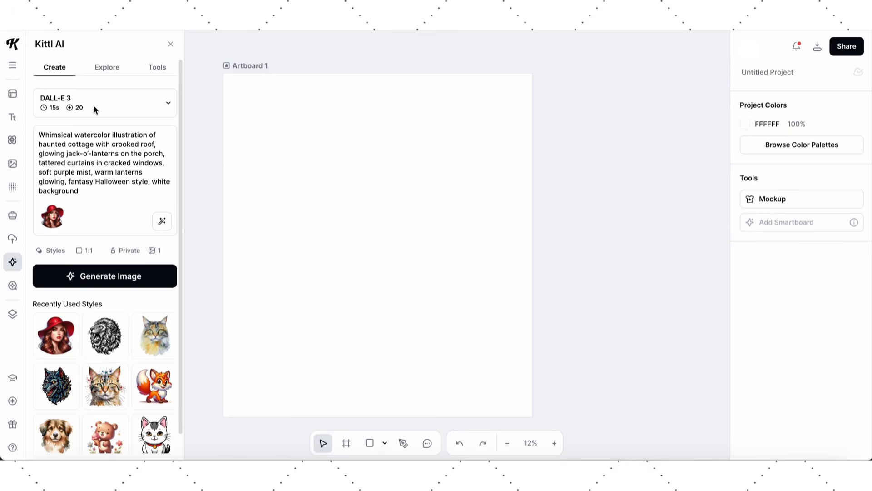
{"action": "mouse_move", "coordinate": [54, 225]}
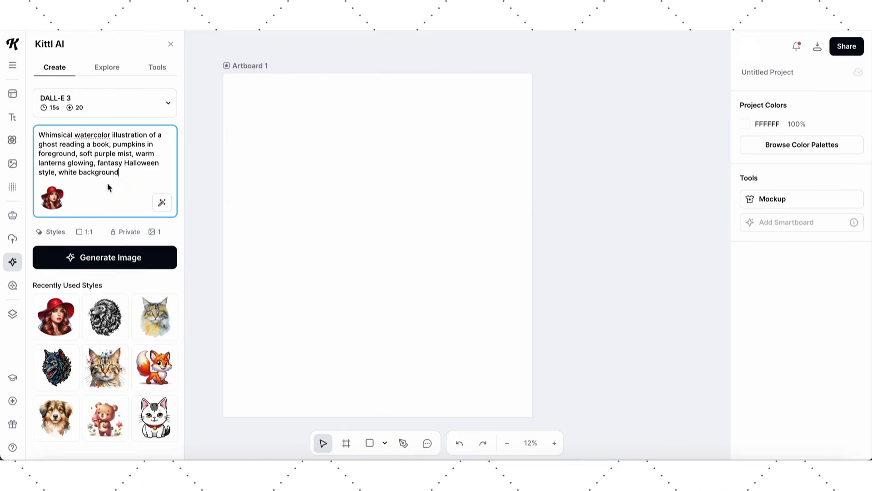
Step: Generate the lantern-lit ghost image and enlarge it to about 4027 x 4027 px on the artboard
{"action": "left_click", "coordinate": [97, 261]}
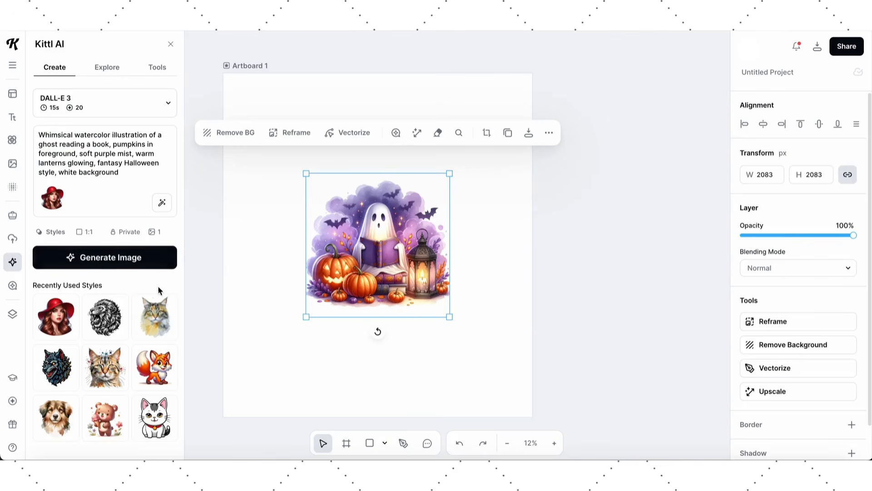
{"action": "left_click_drag", "start_coordinate": [305, 319], "coordinate": [240, 383]}
{"action": "left_click_drag", "start_coordinate": [449, 173], "coordinate": [525, 113]}
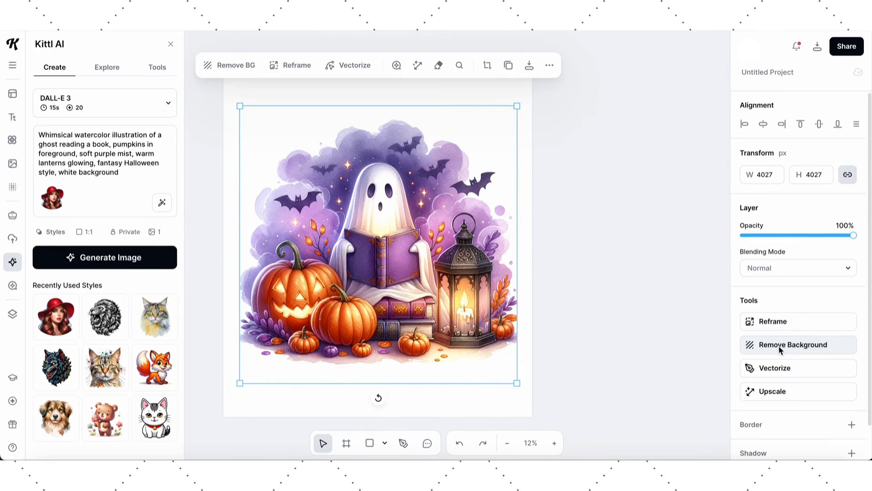
Step: Hide the artboard's Background layer, remove the ghost image's background and check the cut-out edges
{"action": "left_click", "coordinate": [11, 315]}
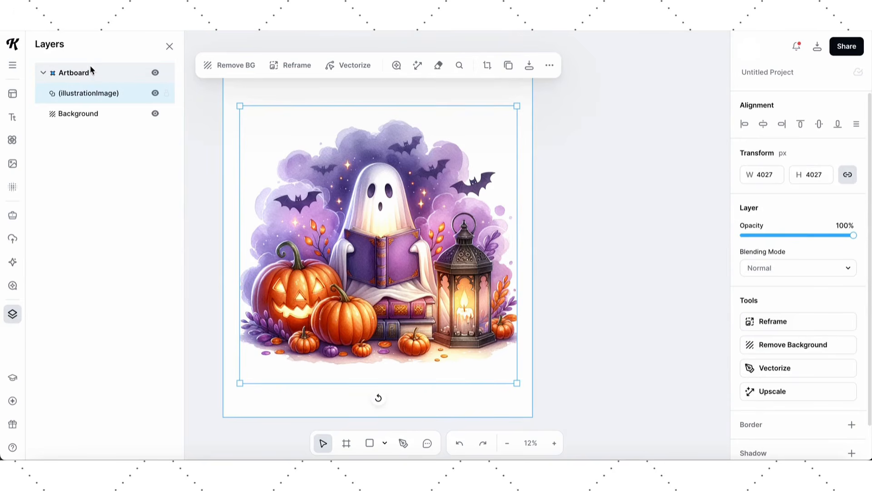
{"action": "left_click", "coordinate": [155, 114]}
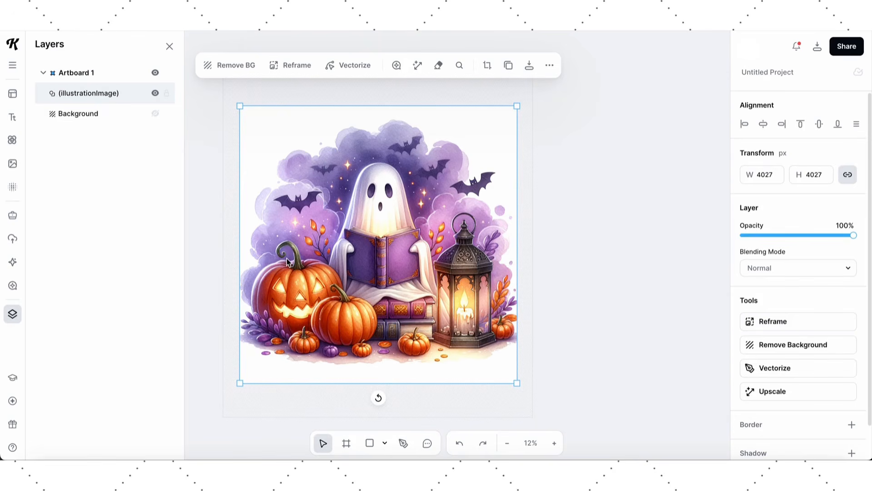
{"action": "left_click", "coordinate": [780, 346]}
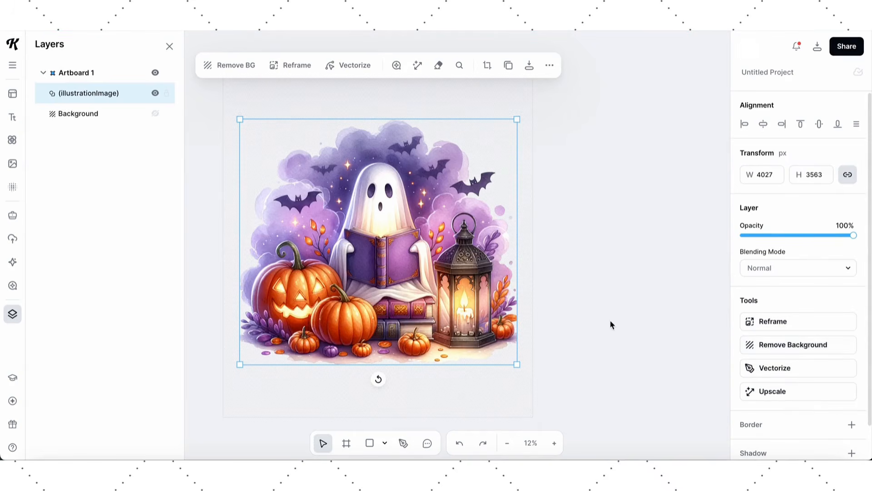
{"action": "left_click", "coordinate": [587, 314]}
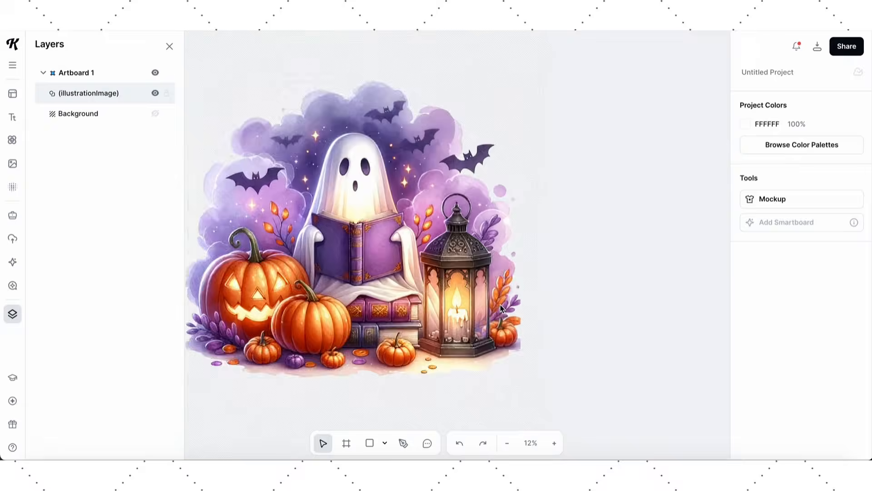
{"action": "scroll", "coordinate": [500, 304], "scroll_direction": "up", "scroll_amount": 8}
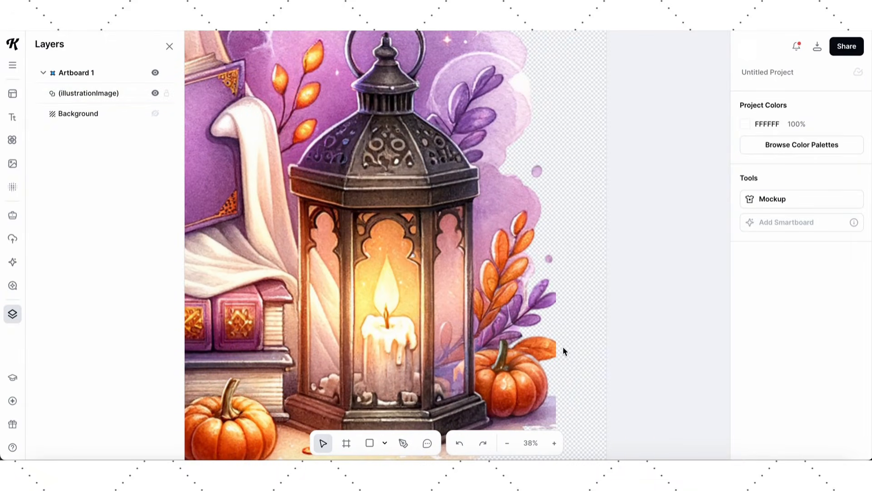
{"action": "scroll", "coordinate": [576, 347], "scroll_direction": "down", "scroll_amount": 5}
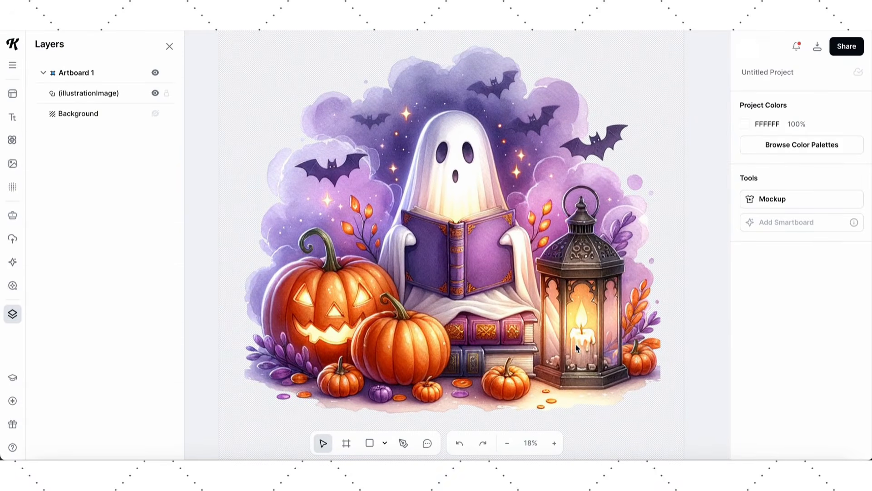
{"action": "scroll", "coordinate": [259, 373], "scroll_direction": "up", "scroll_amount": 4}
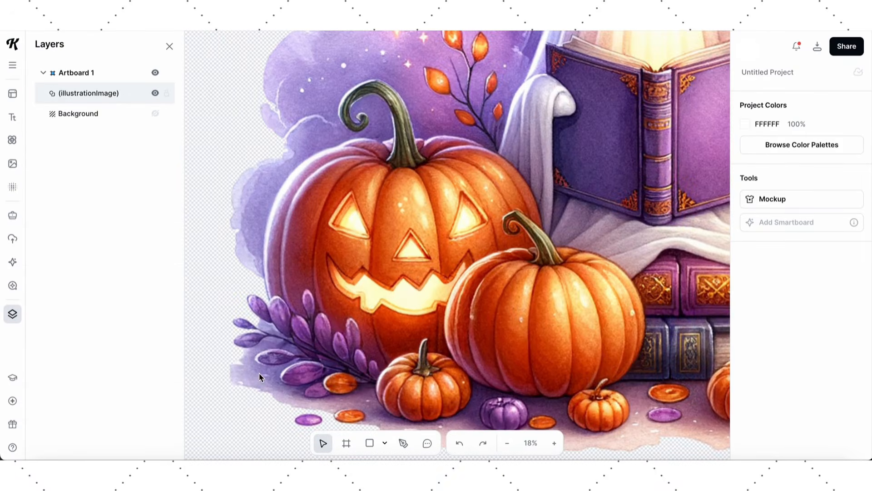
{"action": "scroll", "coordinate": [380, 309], "scroll_direction": "down", "scroll_amount": 6}
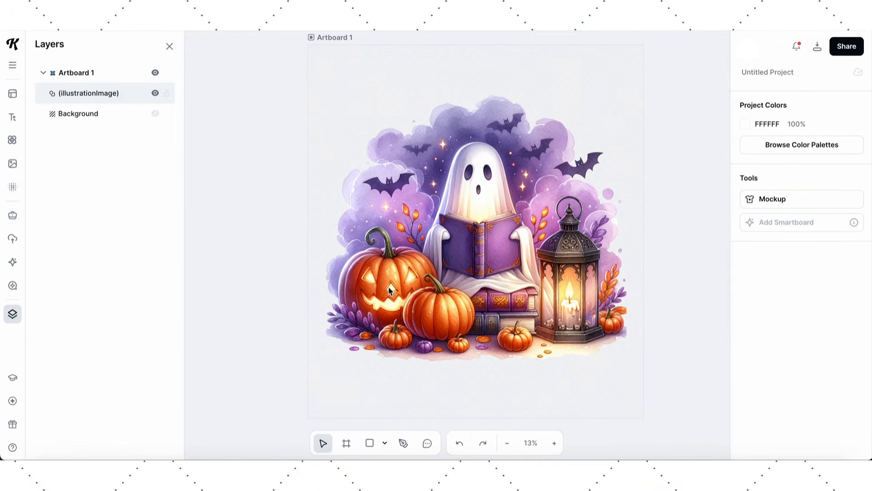
Step: Delete "warm lanterns glowing" from the ghost prompt and generate a new image
{"action": "left_click", "coordinate": [12, 263]}
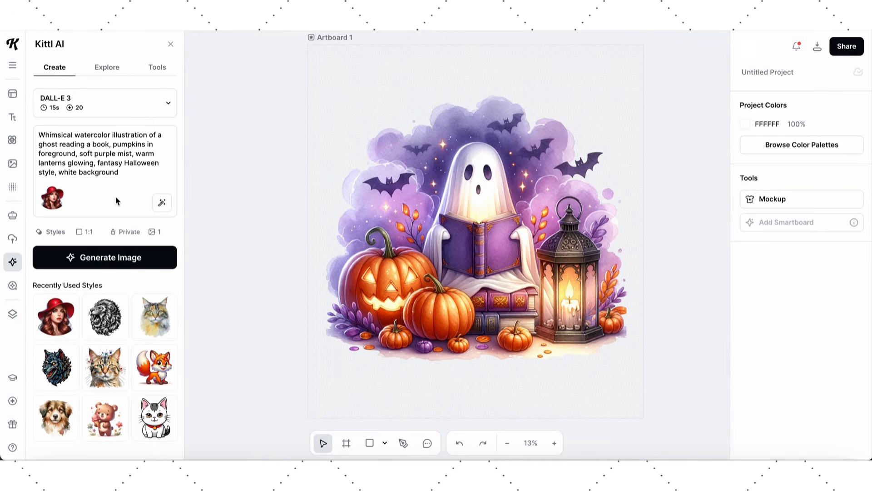
{"action": "left_click", "coordinate": [136, 157]}
{"action": "left_click_drag", "start_coordinate": [136, 156], "coordinate": [95, 166]}
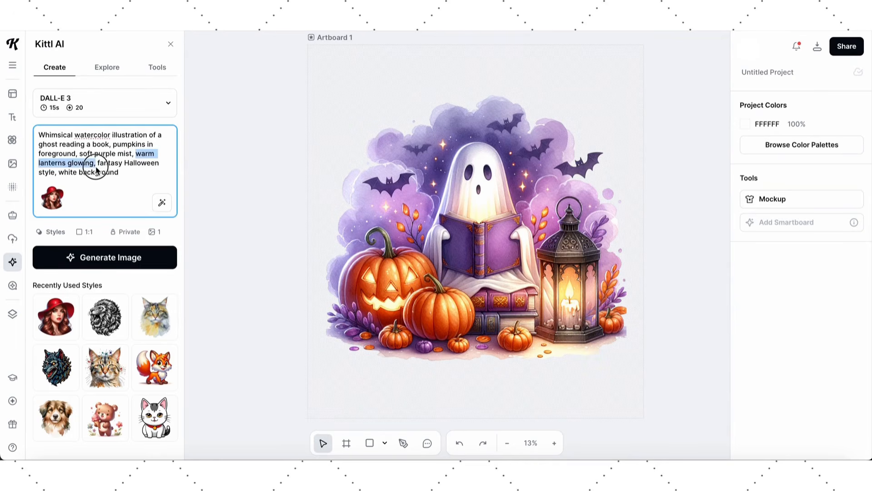
{"action": "key", "text": "BackSpace"}
{"action": "key", "text": "BackSpace"}
{"action": "key", "text": "BackSpace"}
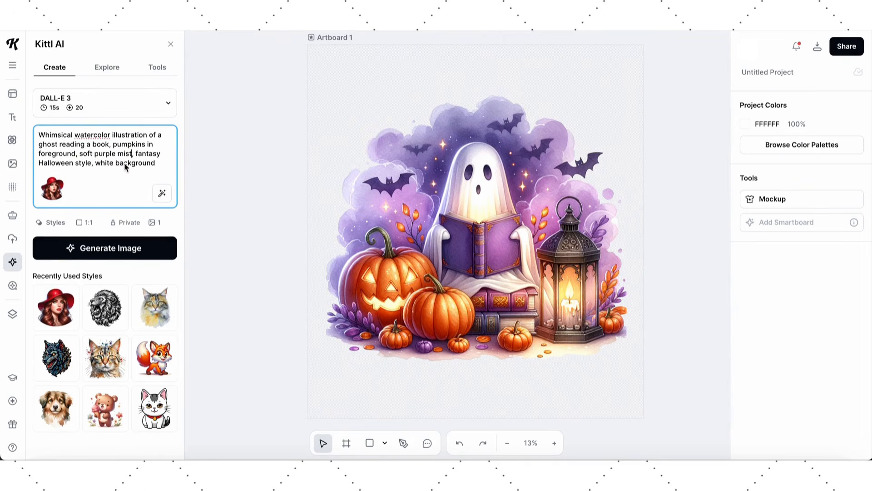
{"action": "left_click", "coordinate": [156, 162]}
{"action": "left_click", "coordinate": [105, 252]}
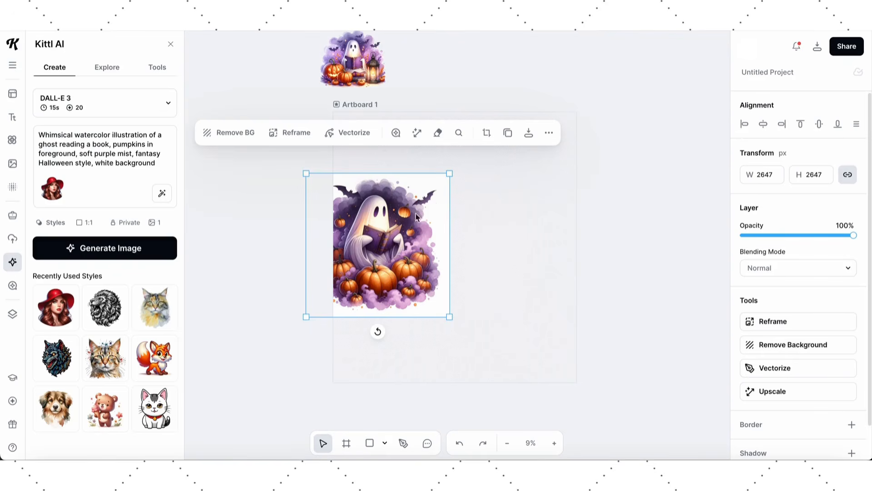
Step: Enlarge the new ghost image to about 4137 x 4137 px within the artboard and remove its background
{"action": "left_click_drag", "start_coordinate": [390, 234], "coordinate": [443, 213]}
{"action": "scroll", "coordinate": [456, 318], "scroll_direction": "right", "scroll_amount": 3}
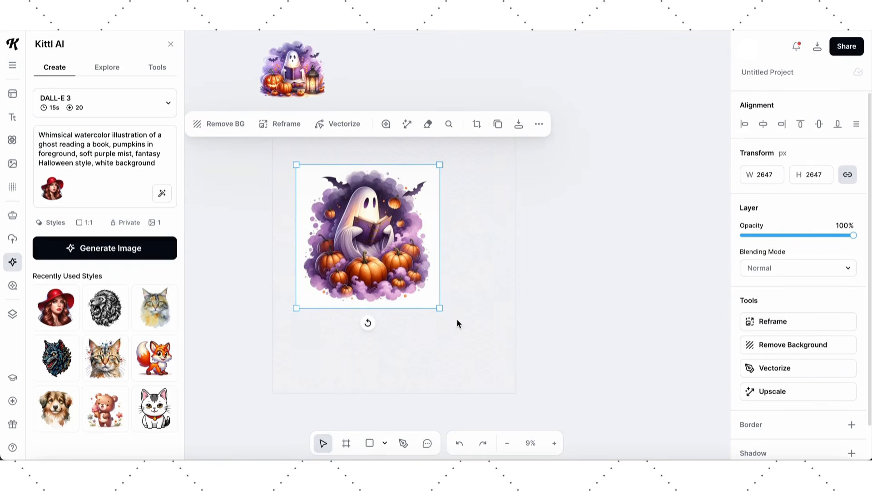
{"action": "left_click_drag", "start_coordinate": [441, 309], "coordinate": [502, 370]}
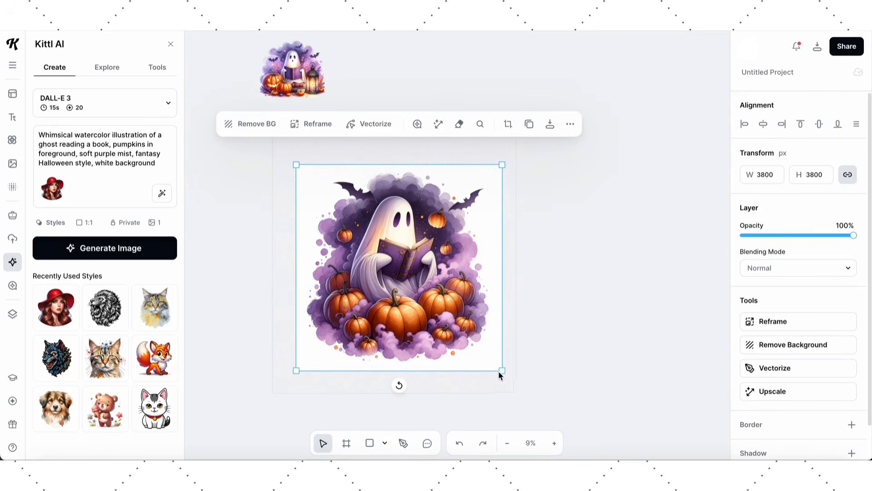
{"action": "left_click_drag", "start_coordinate": [299, 167], "coordinate": [276, 146]}
{"action": "left_click_drag", "start_coordinate": [380, 251], "coordinate": [389, 257]}
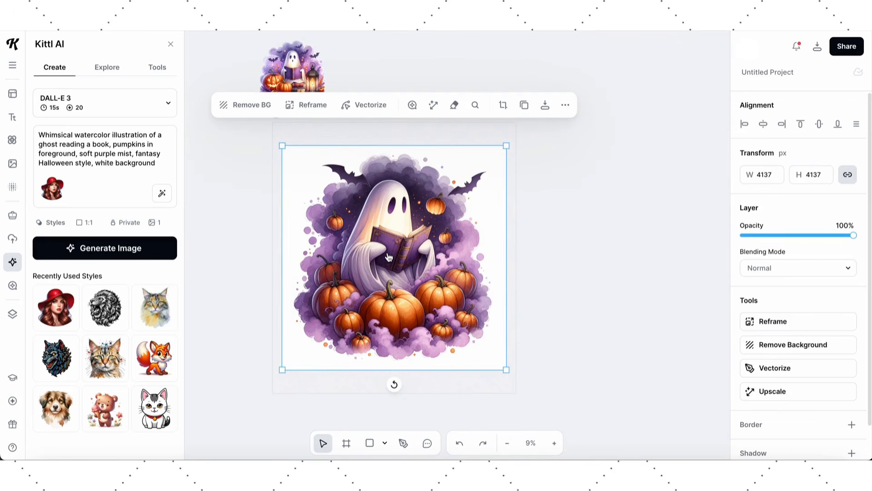
{"action": "left_click", "coordinate": [775, 344]}
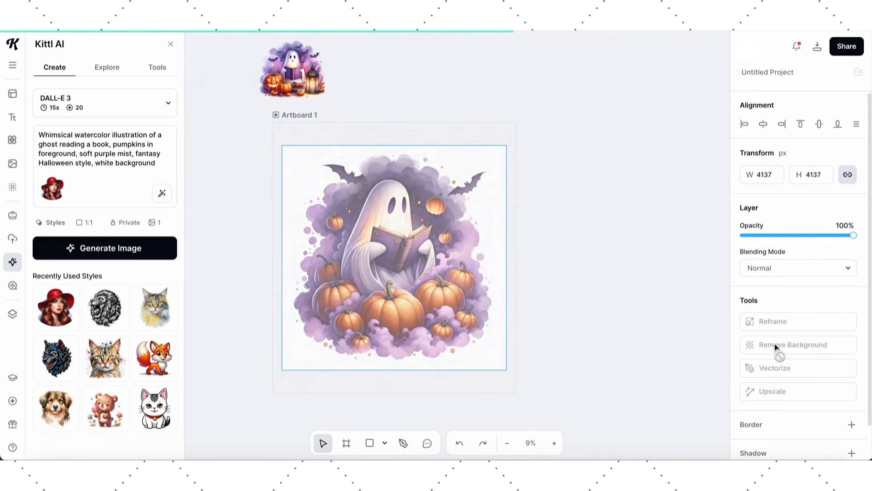
{"action": "left_click", "coordinate": [597, 308]}
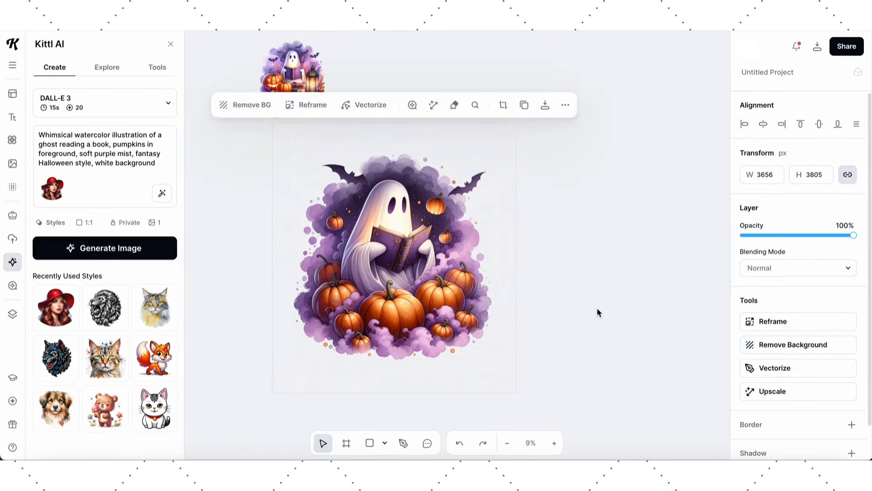
Step: Examine the new ghost illustration's details and cut-out quality, both close up and as a whole
{"action": "scroll", "coordinate": [479, 307], "scroll_direction": "up", "scroll_amount": 5}
{"action": "scroll", "coordinate": [479, 310], "scroll_direction": "up", "scroll_amount": 5}
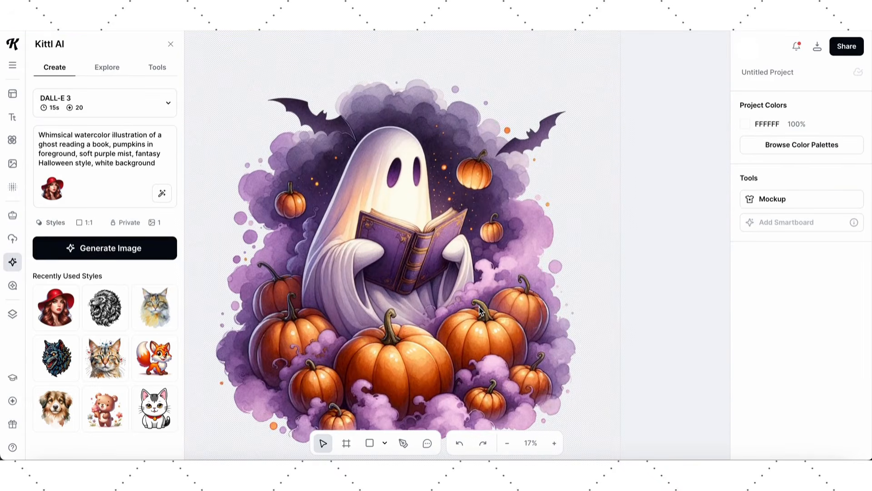
{"action": "scroll", "coordinate": [480, 310], "scroll_direction": "up", "scroll_amount": 2}
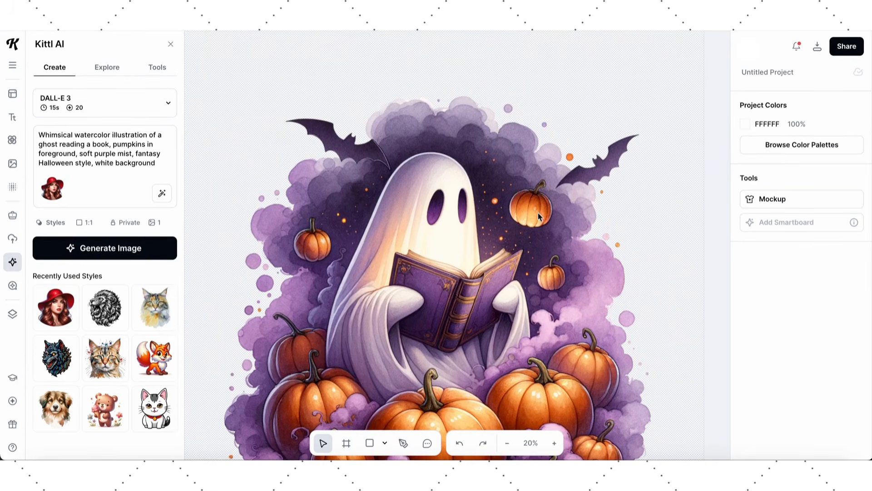
{"action": "scroll", "coordinate": [380, 287], "scroll_direction": "down", "scroll_amount": 2}
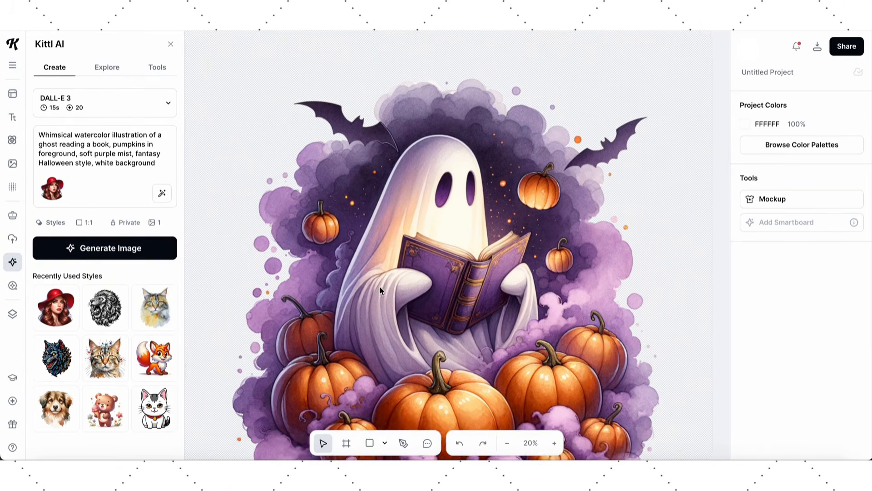
{"action": "scroll", "coordinate": [380, 287], "scroll_direction": "down", "scroll_amount": 3}
{"action": "scroll", "coordinate": [379, 287], "scroll_direction": "down", "scroll_amount": 3}
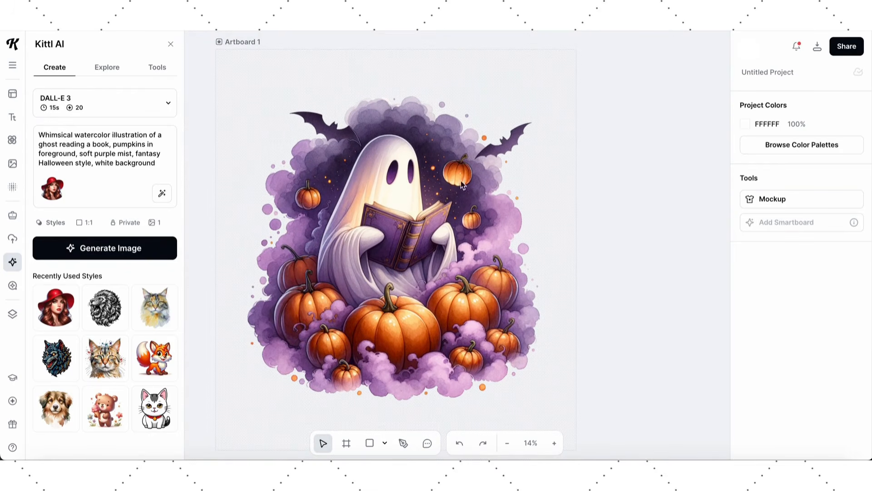
{"action": "scroll", "coordinate": [425, 245], "scroll_direction": "down", "scroll_amount": 4}
{"action": "scroll", "coordinate": [425, 245], "scroll_direction": "up", "scroll_amount": 3}
{"action": "scroll", "coordinate": [425, 245], "scroll_direction": "down", "scroll_amount": 1}
{"action": "scroll", "coordinate": [426, 248], "scroll_direction": "down", "scroll_amount": 3}
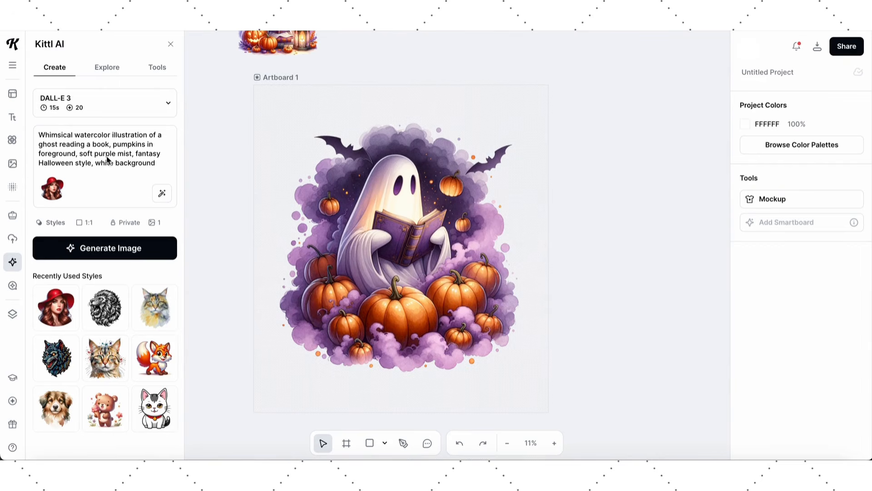
Step: Add a headline text to the artboard and place it centred above the ghost illustration
{"action": "left_click", "coordinate": [13, 119]}
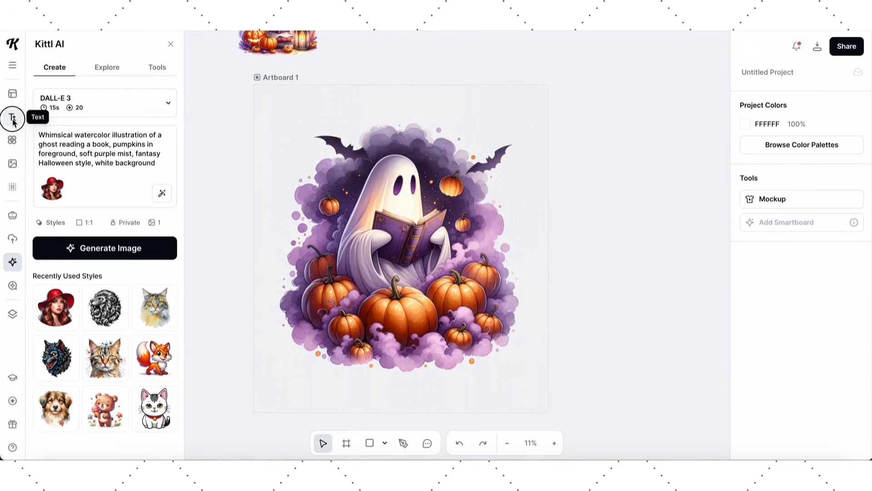
{"action": "left_click", "coordinate": [82, 74]}
{"action": "left_click", "coordinate": [369, 247]}
{"action": "left_click", "coordinate": [369, 246]}
{"action": "left_click_drag", "start_coordinate": [369, 245], "coordinate": [286, 206]}
{"action": "left_click_drag", "start_coordinate": [353, 225], "coordinate": [418, 117]}
Step: Replace the headline text with "SPOOKY READING" and widen its text box to fit one line
{"action": "double_click", "coordinate": [417, 114]}
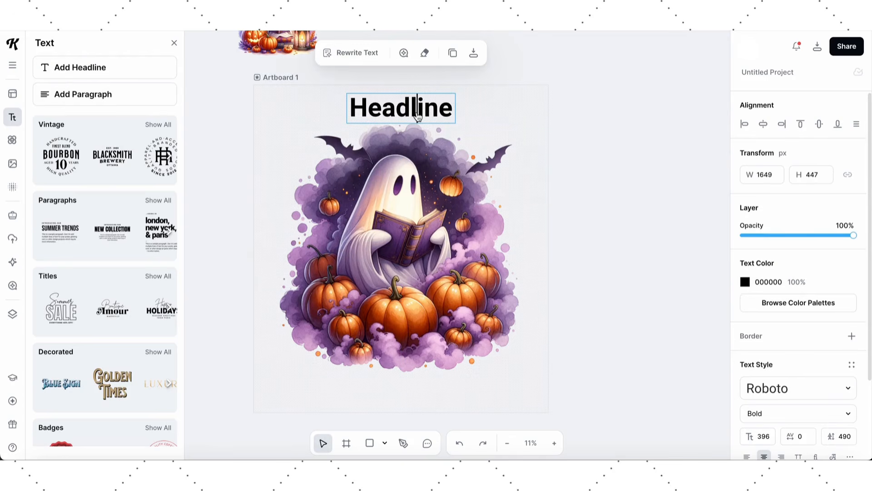
{"action": "double_click", "coordinate": [437, 113]}
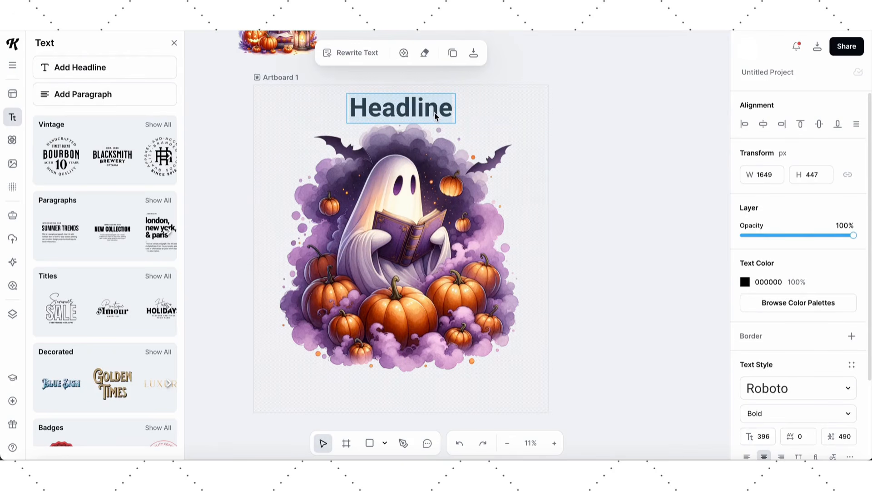
{"action": "type", "text": "SP"}
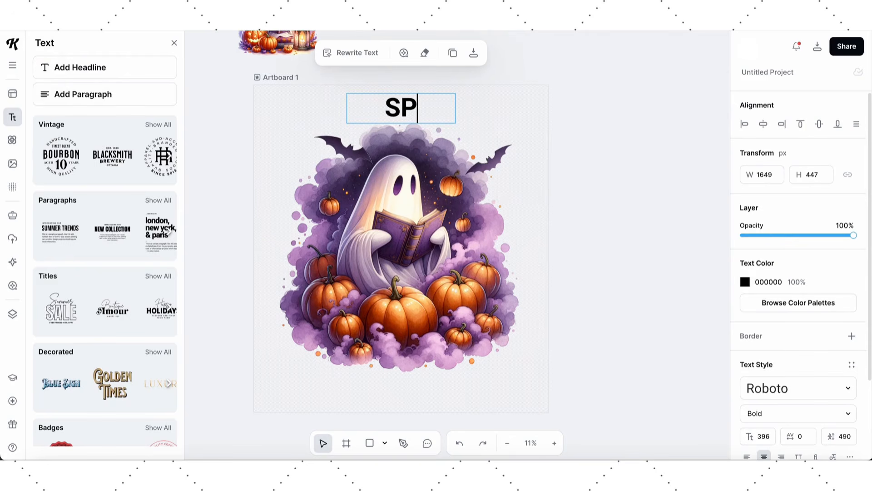
{"action": "type", "text": "OOKY "}
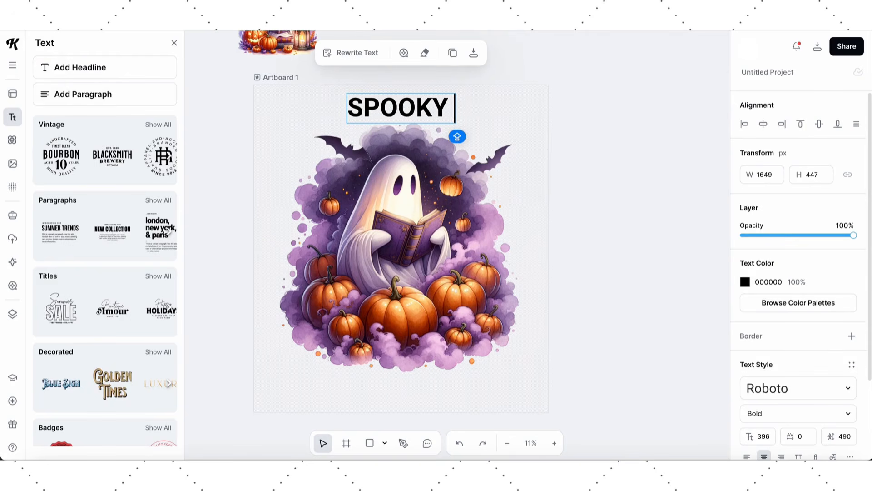
{"action": "type", "text": "READING"}
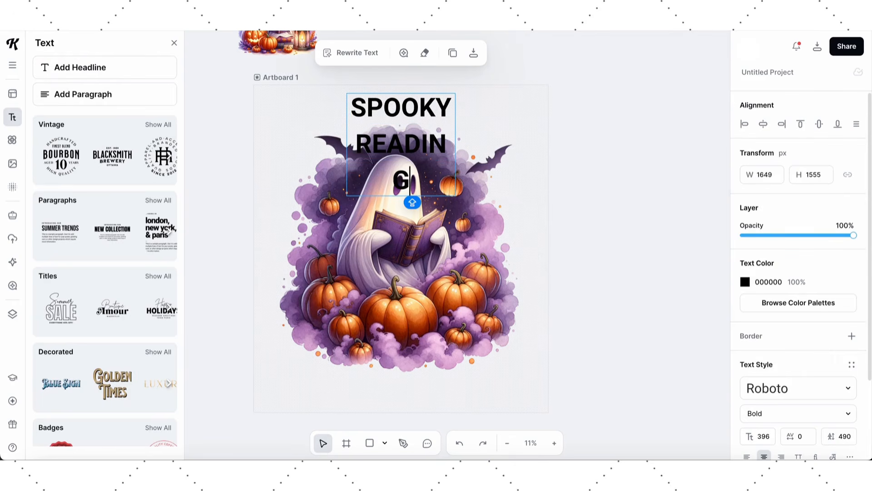
{"action": "left_click", "coordinate": [477, 116]}
{"action": "left_click", "coordinate": [420, 105]}
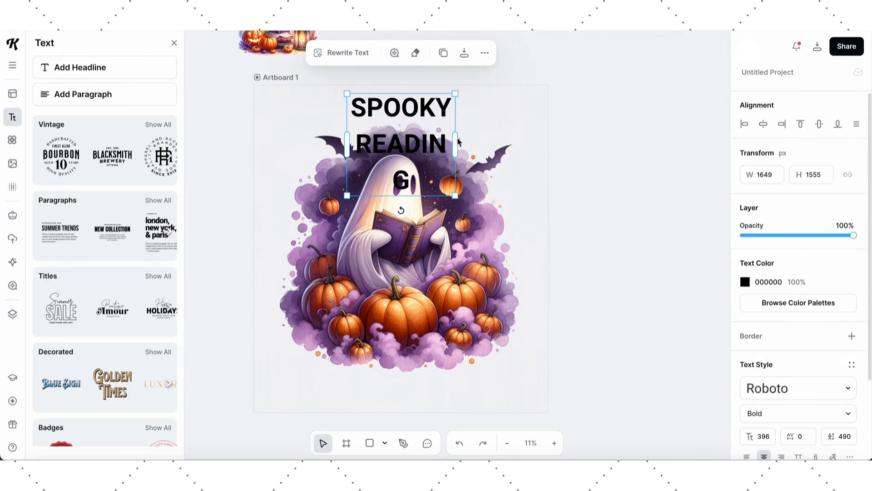
{"action": "left_click_drag", "start_coordinate": [454, 138], "coordinate": [577, 142]}
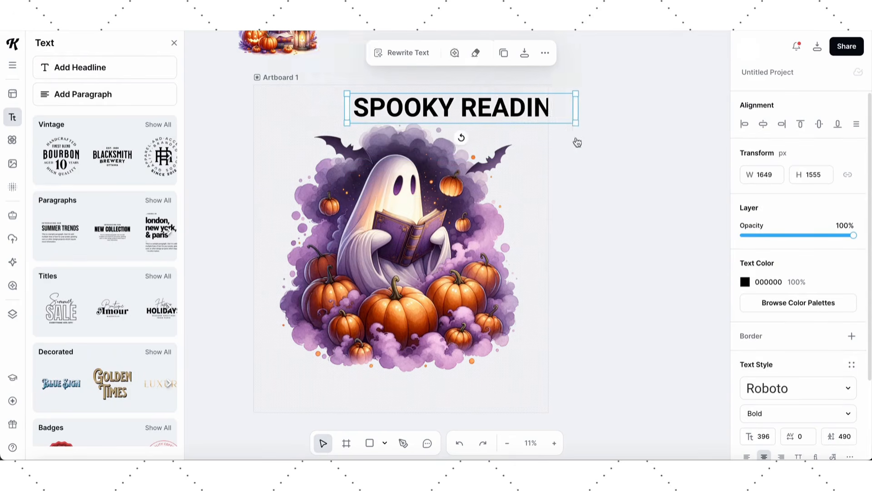
Step: Centre the "SPOOKY READING" headline above the ghost illustration and place a copy of it below the illustration
{"action": "left_click_drag", "start_coordinate": [487, 118], "coordinate": [433, 120]}
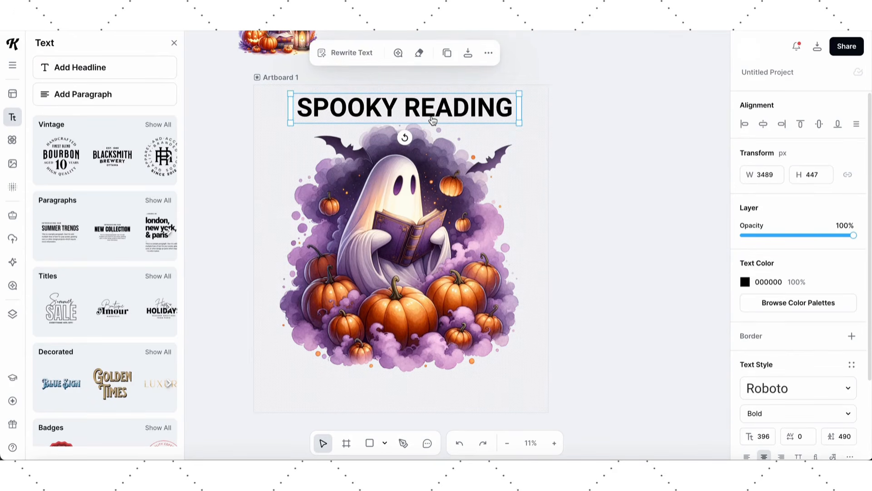
{"action": "key", "text": "ctrl+v"}
{"action": "left_click_drag", "start_coordinate": [432, 120], "coordinate": [438, 384]}
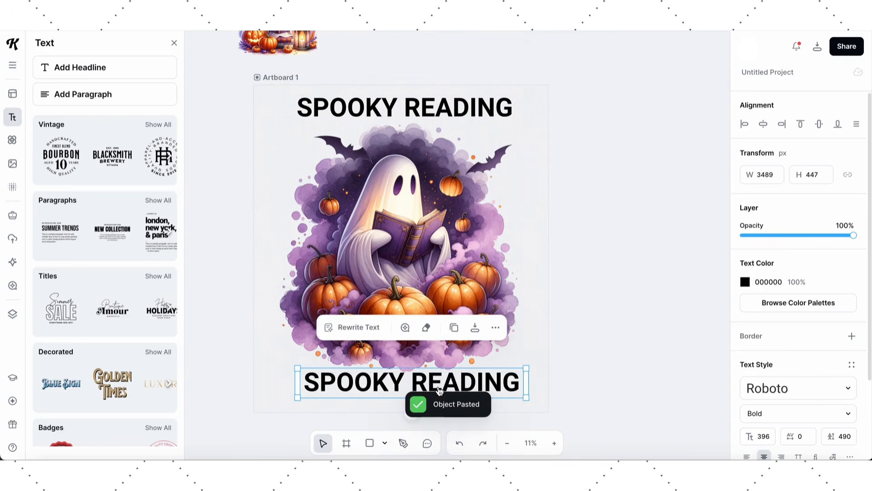
Step: Replace the text of the headline copy below the illustration with "BOOK CLUB"
{"action": "double_click", "coordinate": [438, 383]}
{"action": "double_click", "coordinate": [438, 383]}
{"action": "left_click", "coordinate": [439, 383]}
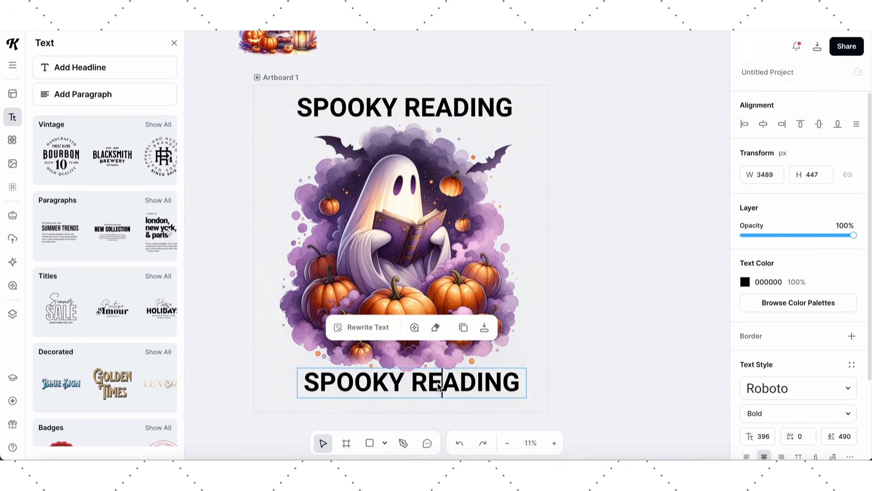
{"action": "triple_click", "coordinate": [439, 384]}
{"action": "type", "text": "BOOK"}
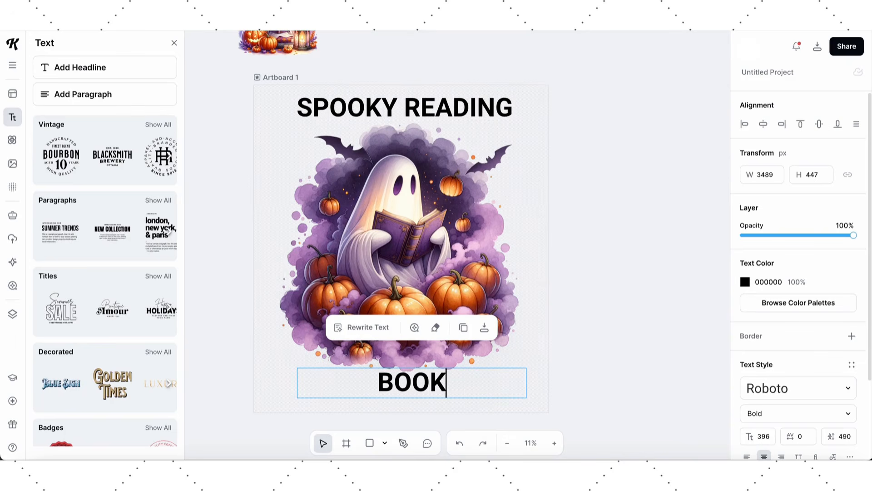
{"action": "type", "text": " CLUB"}
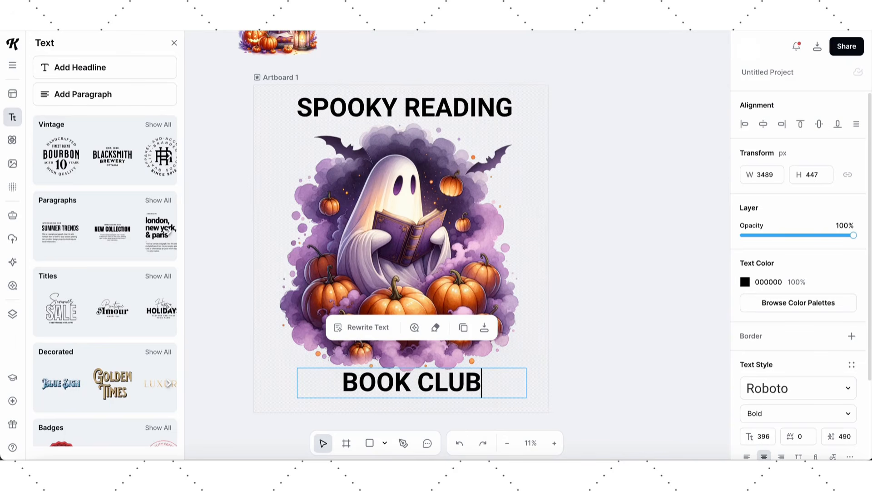
{"action": "left_click", "coordinate": [539, 254]}
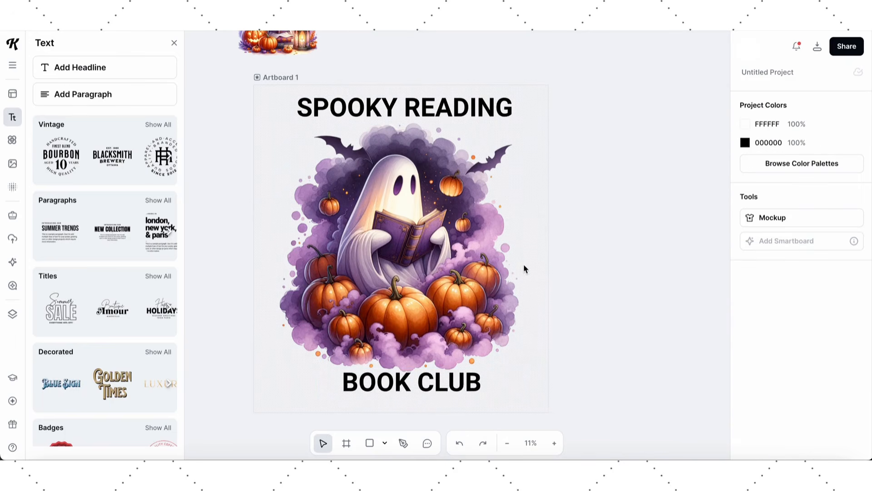
Step: Shrink the ghost illustration to about 3383 x 3521 px and centre it horizontally and vertically on the artboard
{"action": "left_click", "coordinate": [473, 276]}
{"action": "left_click_drag", "start_coordinate": [519, 123], "coordinate": [502, 144]}
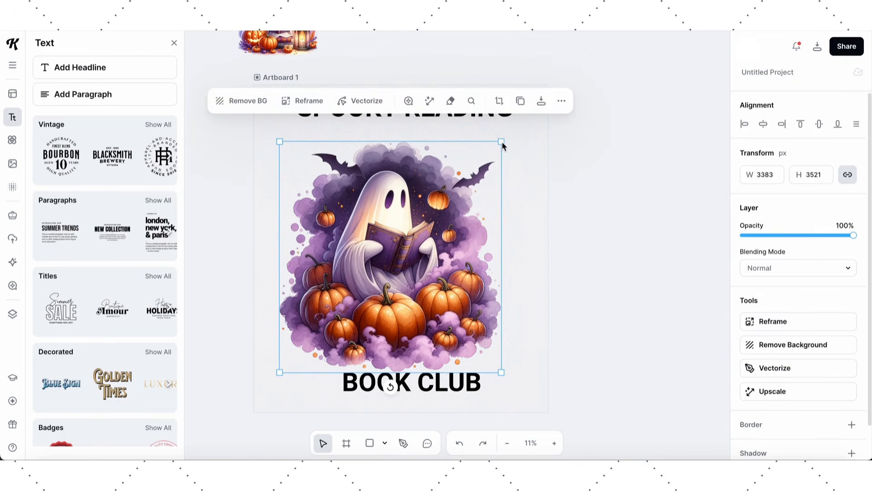
{"action": "left_click", "coordinate": [763, 127]}
{"action": "left_click", "coordinate": [820, 126]}
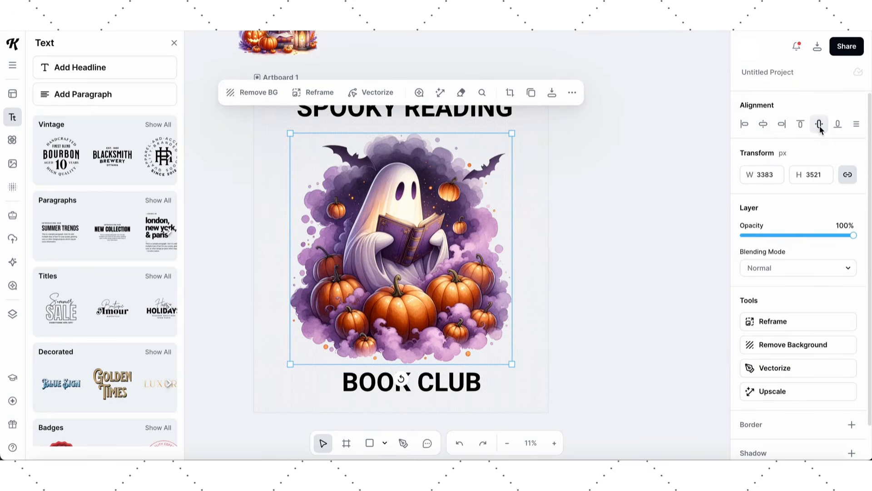
{"action": "left_click", "coordinate": [553, 220]}
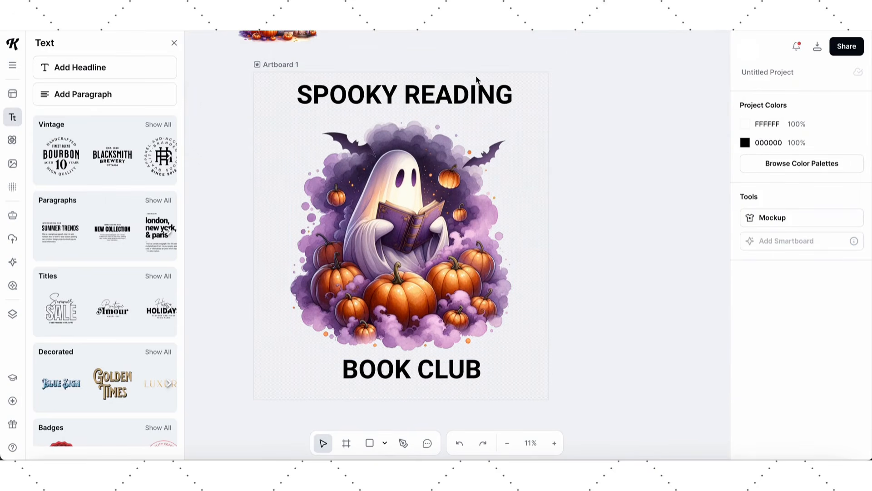
Step: Move the "SPOOKY READING" headline slightly closer to the ghost, centred, and search its typefaces for "halloween"
{"action": "left_click_drag", "start_coordinate": [470, 87], "coordinate": [469, 94]}
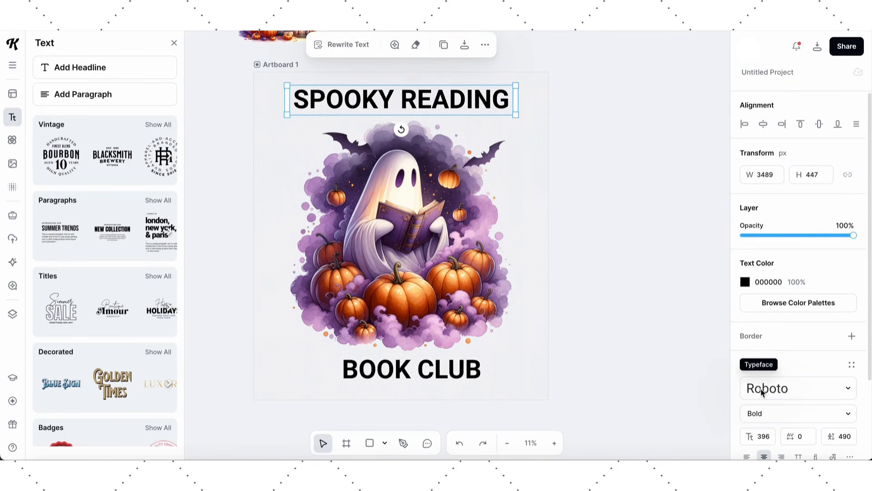
{"action": "left_click", "coordinate": [788, 390]}
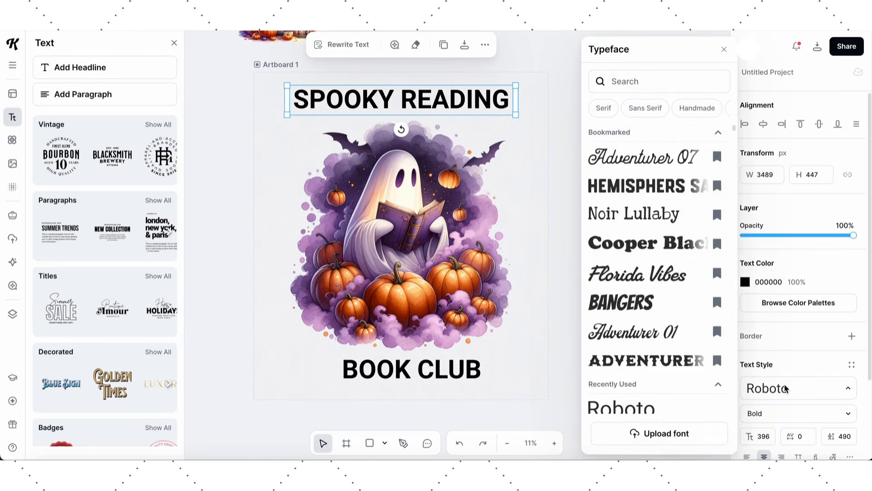
{"action": "left_click", "coordinate": [643, 87]}
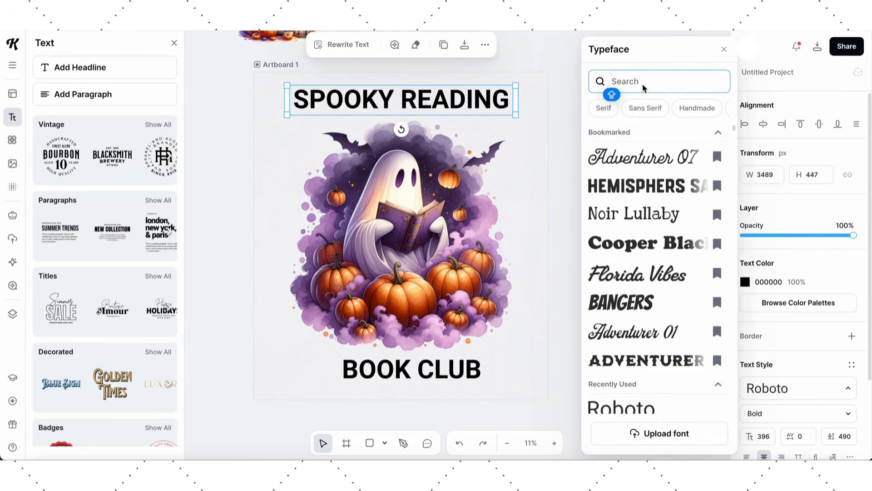
{"action": "type", "text": "halloween"}
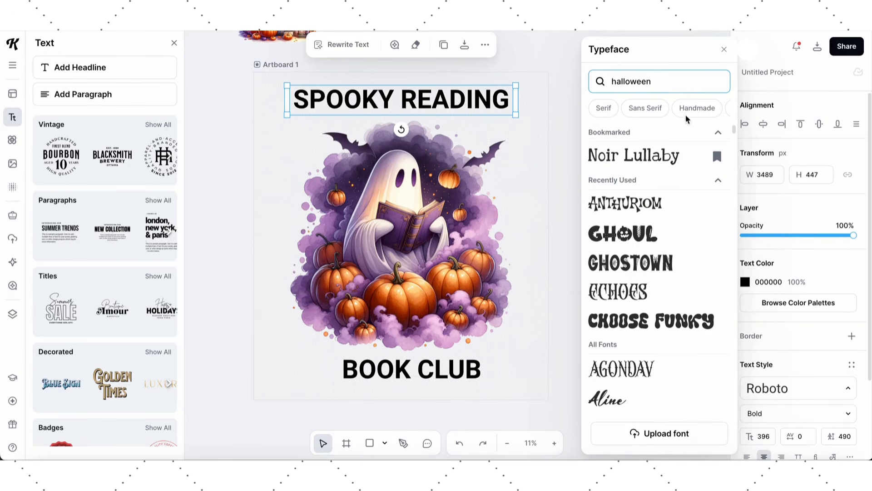
Step: Try the typefaces And The Door Creeeaked, Anthuriom, Antique RT and Arbutus on the "SPOOKY READING" headline
{"action": "scroll", "coordinate": [679, 199], "scroll_direction": "down", "scroll_amount": 2}
{"action": "scroll", "coordinate": [678, 198], "scroll_direction": "down", "scroll_amount": 4}
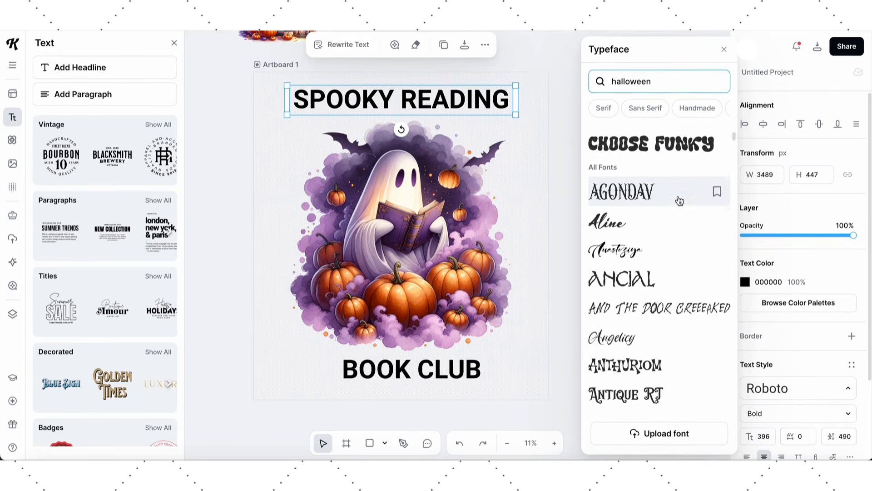
{"action": "scroll", "coordinate": [679, 201], "scroll_direction": "down", "scroll_amount": 1}
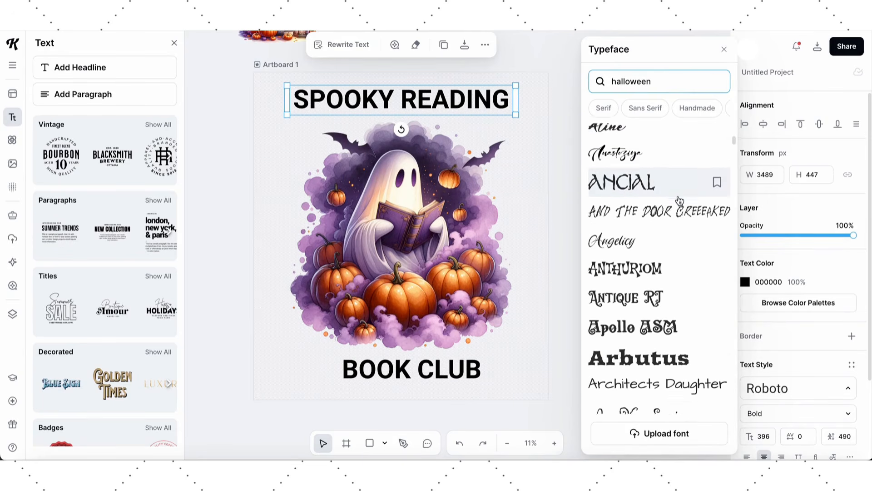
{"action": "left_click", "coordinate": [666, 200]}
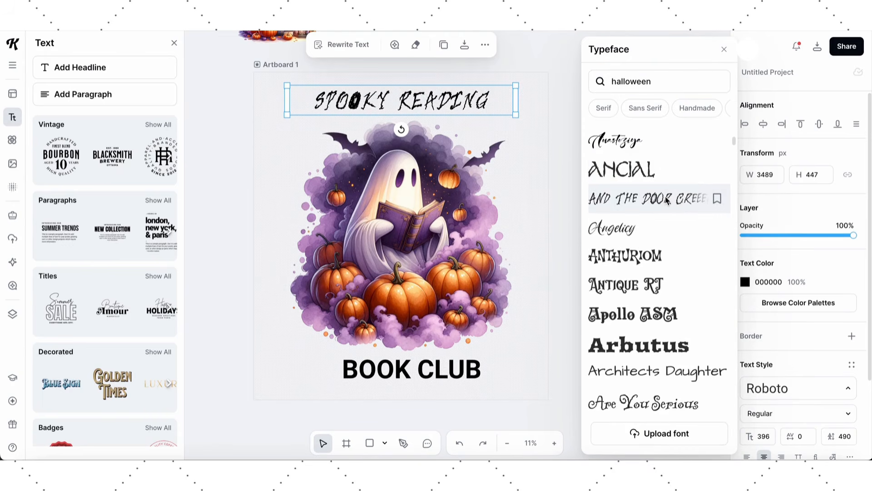
{"action": "scroll", "coordinate": [660, 219], "scroll_direction": "down", "scroll_amount": 1}
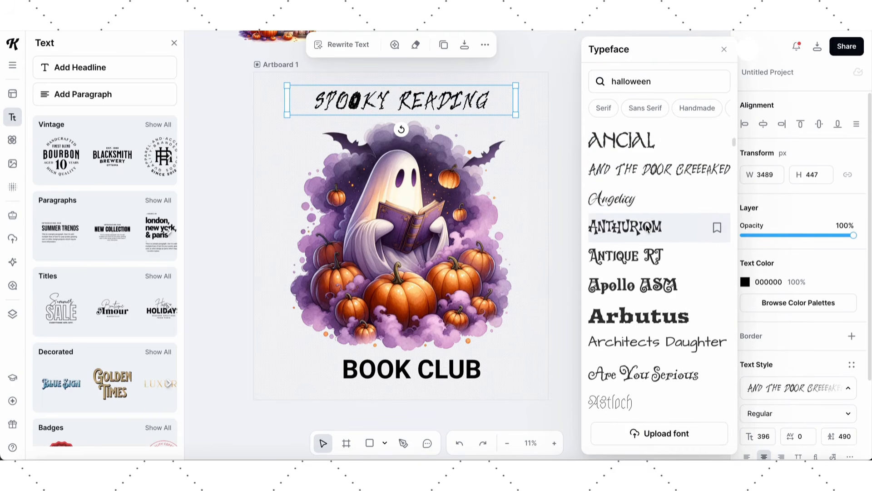
{"action": "left_click", "coordinate": [648, 230]}
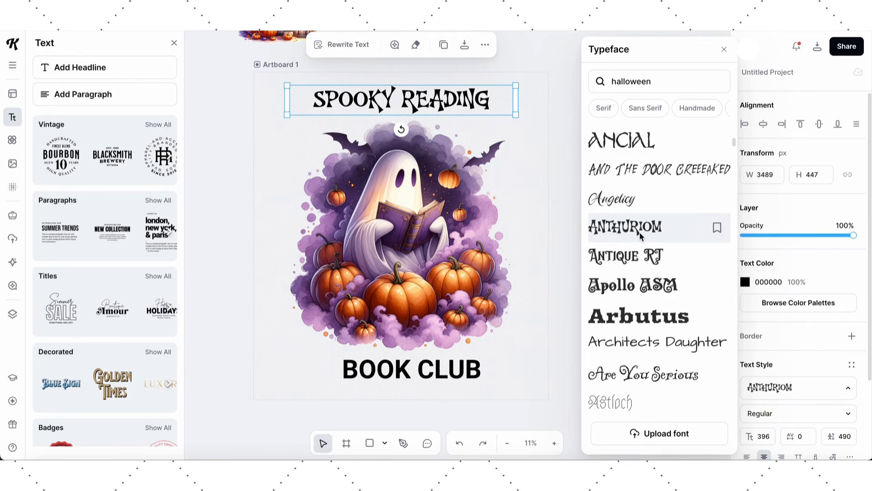
{"action": "scroll", "coordinate": [641, 235], "scroll_direction": "down", "scroll_amount": 1}
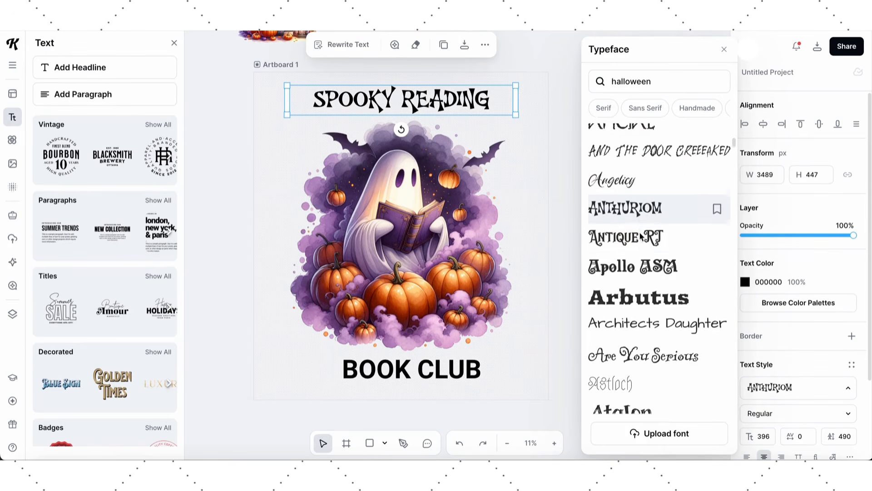
{"action": "left_click", "coordinate": [637, 232]}
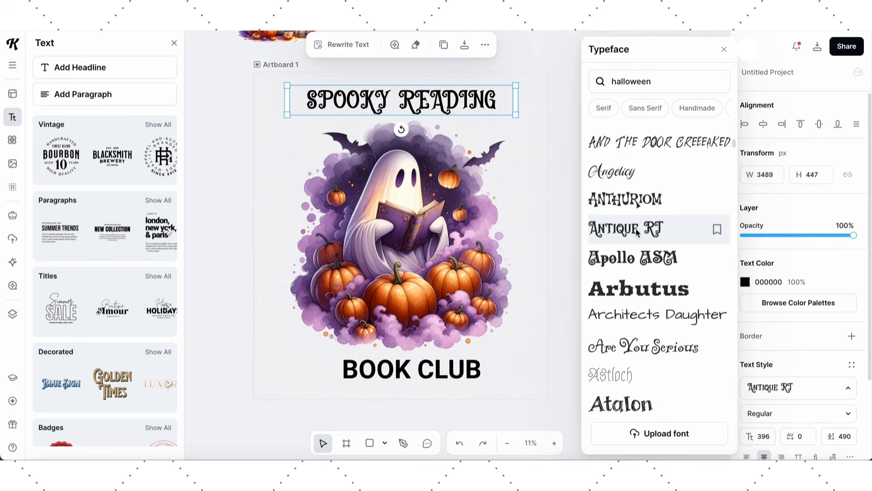
{"action": "scroll", "coordinate": [638, 233], "scroll_direction": "down", "scroll_amount": 2}
{"action": "left_click", "coordinate": [637, 233]}
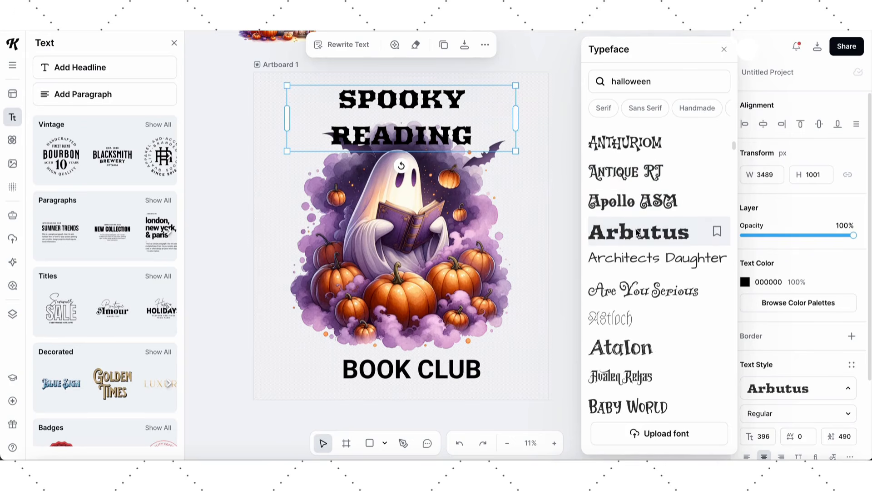
Step: Try the typefaces Baby World, Black and Ghostown on the "SPOOKY READING" headline and browse further Halloween fonts
{"action": "scroll", "coordinate": [638, 233], "scroll_direction": "down", "scroll_amount": 4}
{"action": "scroll", "coordinate": [638, 233], "scroll_direction": "down", "scroll_amount": 1}
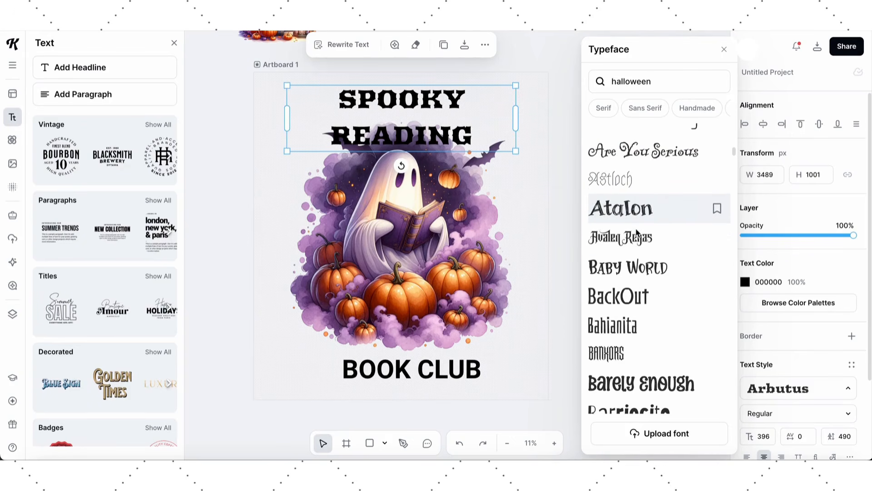
{"action": "left_click", "coordinate": [628, 254]}
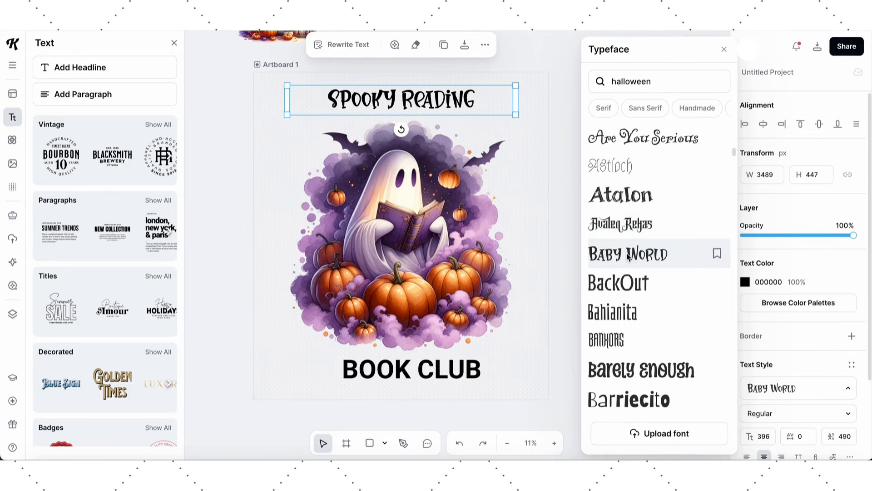
{"action": "scroll", "coordinate": [628, 256], "scroll_direction": "down", "scroll_amount": 5}
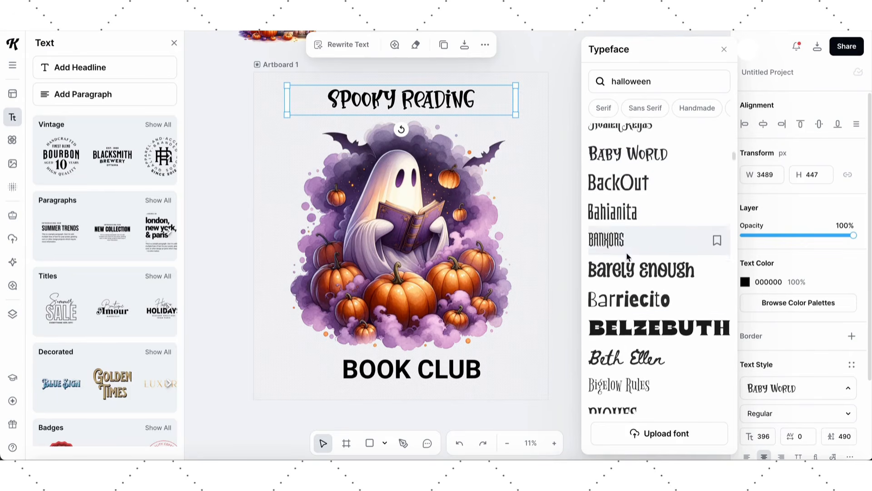
{"action": "scroll", "coordinate": [628, 256], "scroll_direction": "down", "scroll_amount": 3}
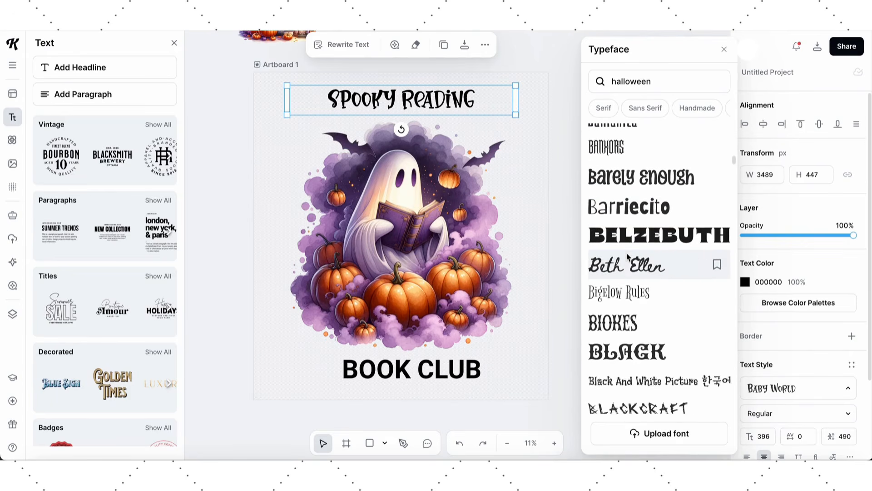
{"action": "scroll", "coordinate": [628, 256], "scroll_direction": "down", "scroll_amount": 3}
{"action": "left_click", "coordinate": [615, 273]}
{"action": "scroll", "coordinate": [614, 268], "scroll_direction": "up", "scroll_amount": 1}
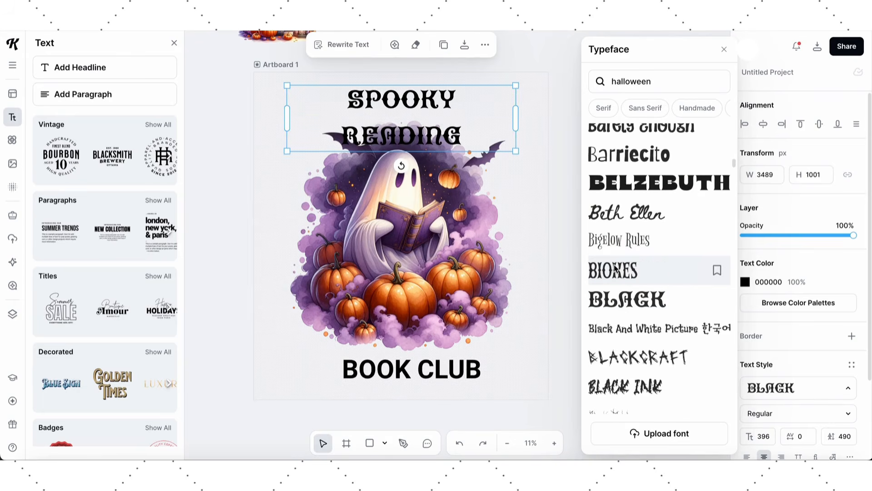
{"action": "scroll", "coordinate": [615, 268], "scroll_direction": "down", "scroll_amount": 1}
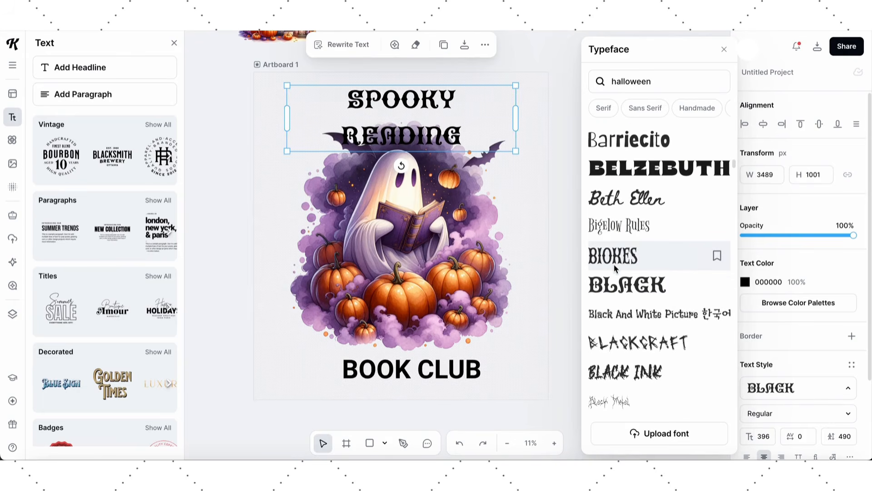
{"action": "scroll", "coordinate": [614, 268], "scroll_direction": "down", "scroll_amount": 10}
{"action": "left_click", "coordinate": [616, 301]}
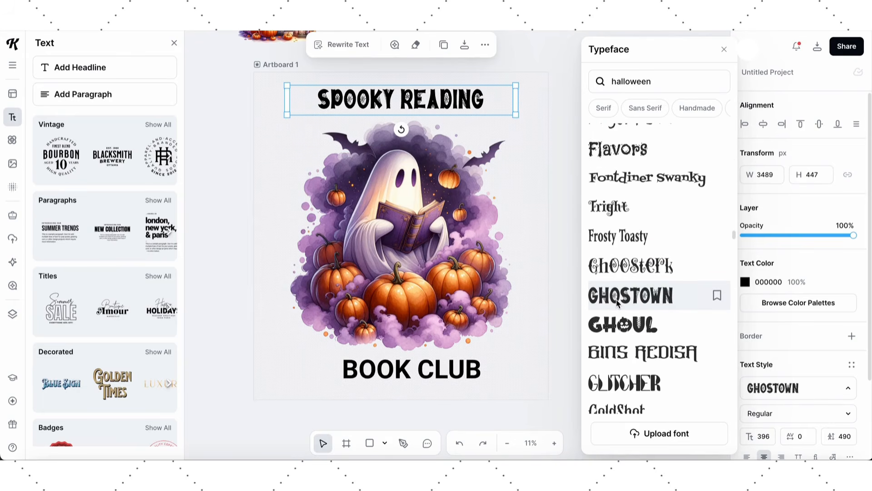
{"action": "scroll", "coordinate": [617, 301], "scroll_direction": "down", "scroll_amount": 3}
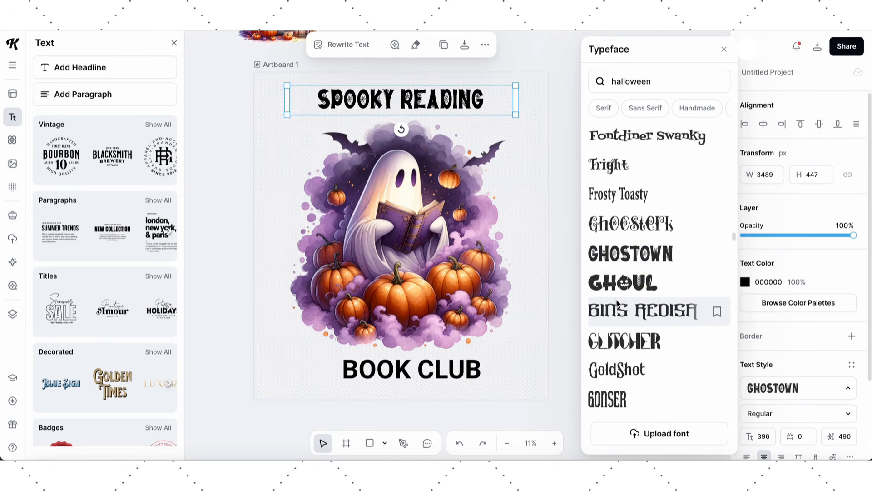
{"action": "scroll", "coordinate": [617, 302], "scroll_direction": "down", "scroll_amount": 11}
Step: Set the "SPOOKY READING" headline's typeface to Anthuriom
{"action": "scroll", "coordinate": [616, 302], "scroll_direction": "up", "scroll_amount": 20}
{"action": "scroll", "coordinate": [617, 302], "scroll_direction": "up", "scroll_amount": 20}
{"action": "scroll", "coordinate": [617, 302], "scroll_direction": "up", "scroll_amount": 7}
{"action": "left_click", "coordinate": [626, 229]}
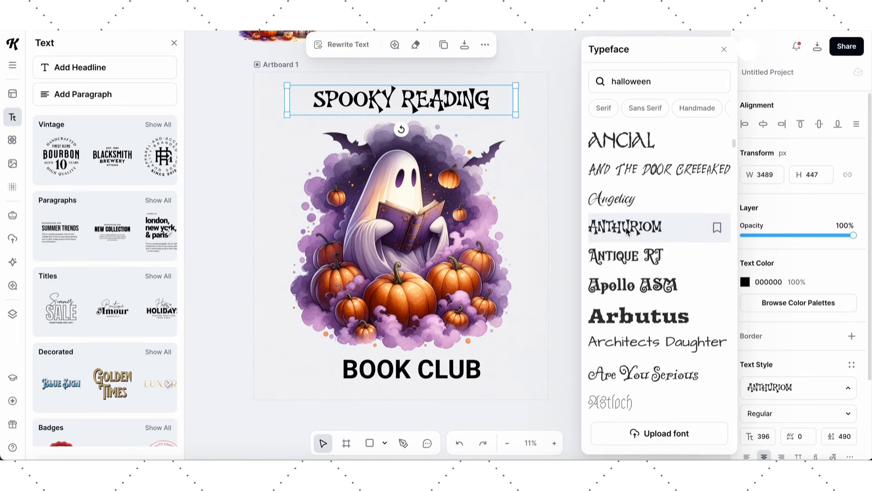
Step: Set the "BOOK CLUB" text to the recently used Anthuriom typeface and deselect it
{"action": "left_click", "coordinate": [438, 370]}
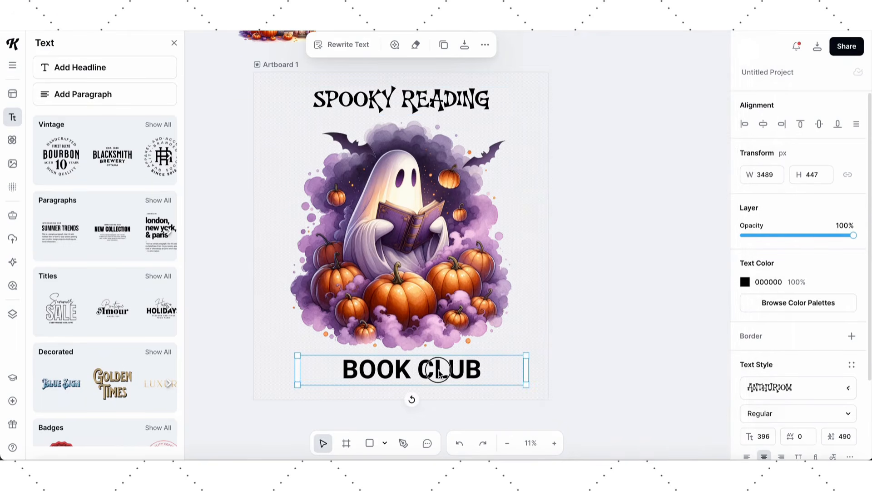
{"action": "left_click", "coordinate": [747, 389]}
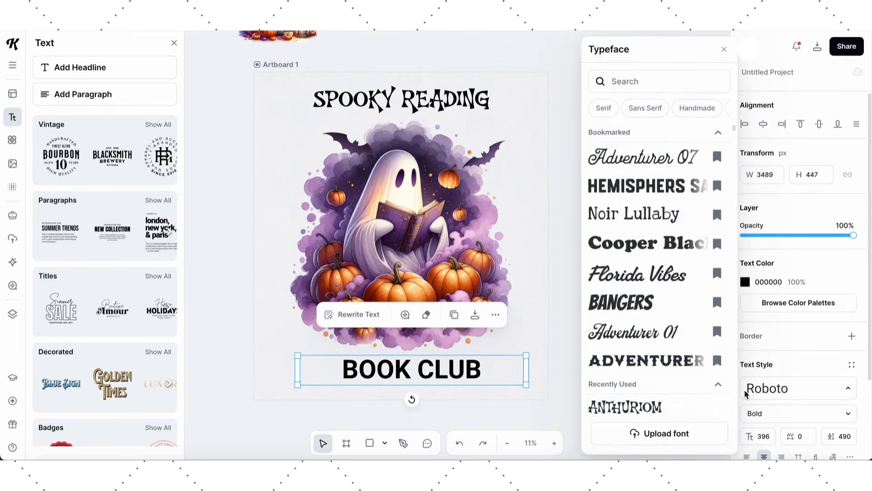
{"action": "left_click", "coordinate": [638, 406]}
{"action": "left_click", "coordinate": [518, 254]}
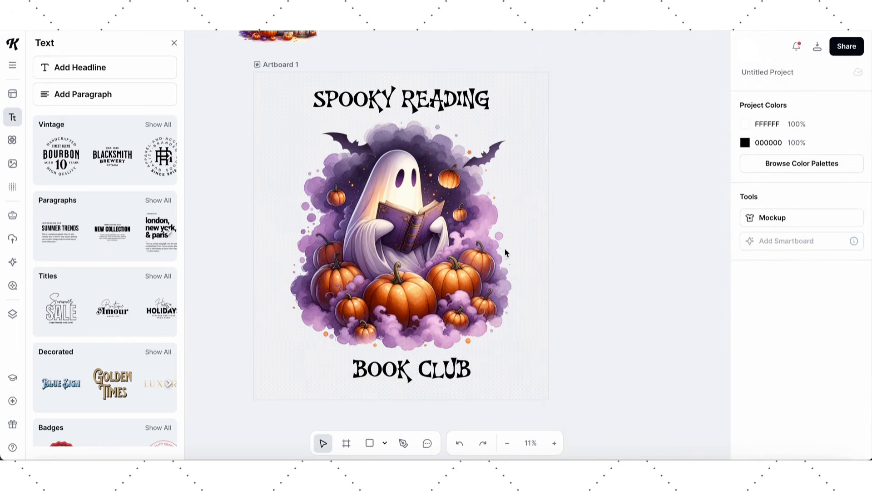
Step: Enlarge the "SPOOKY READING" headline to about 4585 x 588 px, with a font size of about 520
{"action": "left_click", "coordinate": [412, 106]}
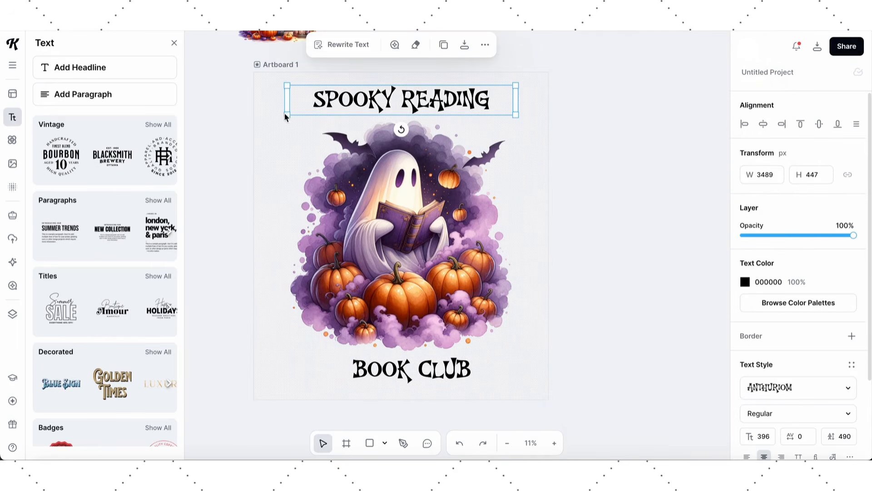
{"action": "left_click_drag", "start_coordinate": [288, 113], "coordinate": [238, 139]}
{"action": "left_click_drag", "start_coordinate": [519, 122], "coordinate": [535, 137]}
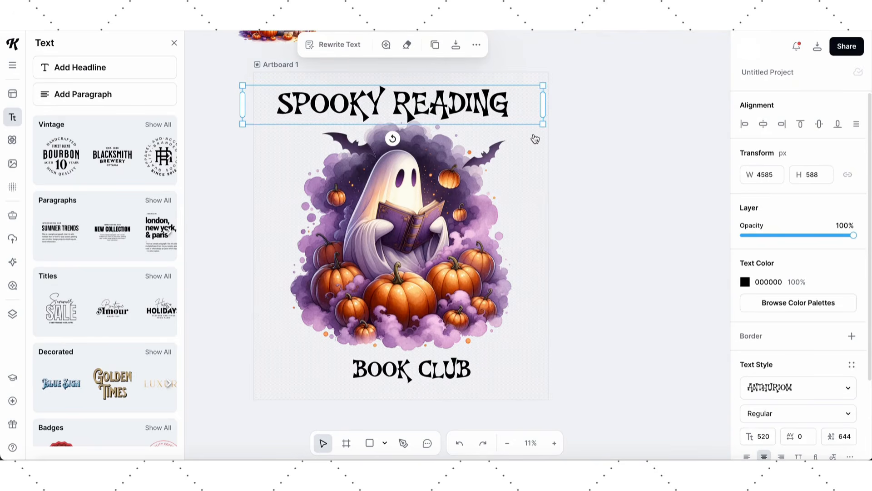
Step: Resize the "SPOOKY READING" headline to about 4317 x 655 px, with a font size of about 580, and centre it horizontally on the artboard
{"action": "left_click_drag", "start_coordinate": [472, 103], "coordinate": [481, 100]}
{"action": "left_click_drag", "start_coordinate": [251, 102], "coordinate": [269, 129]}
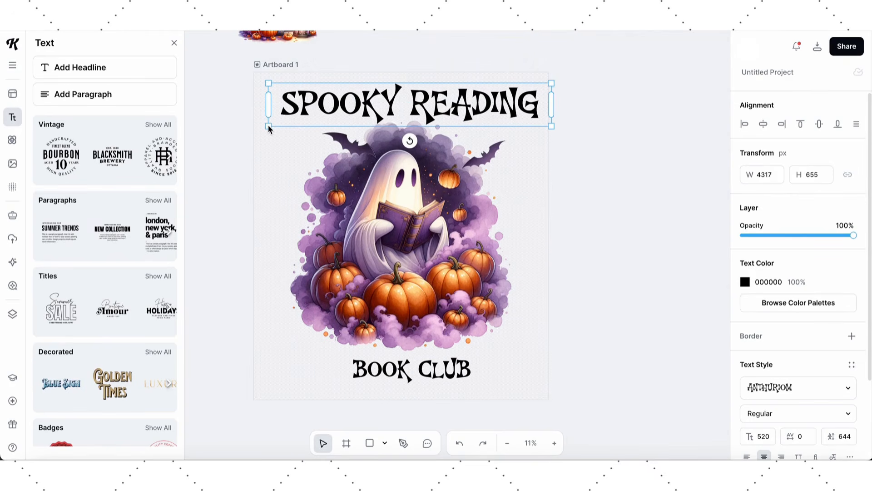
{"action": "left_click", "coordinate": [763, 124]}
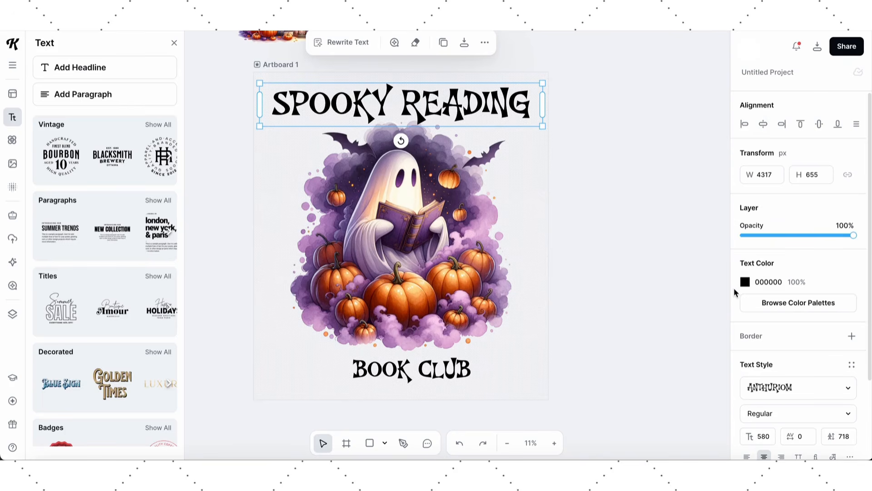
Step: Try the Arch transformation on the "SPOOKY READING" headline with its curve at 90%
{"action": "scroll", "coordinate": [736, 292], "scroll_direction": "down", "scroll_amount": 3}
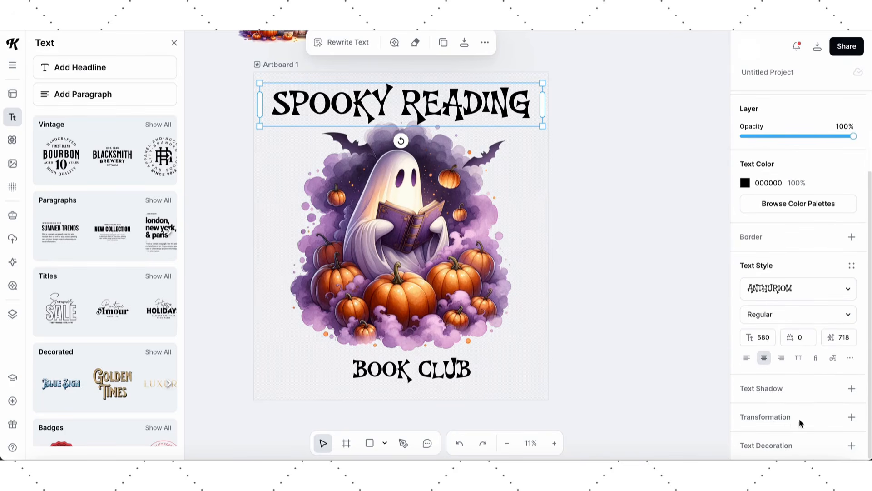
{"action": "left_click", "coordinate": [817, 420]}
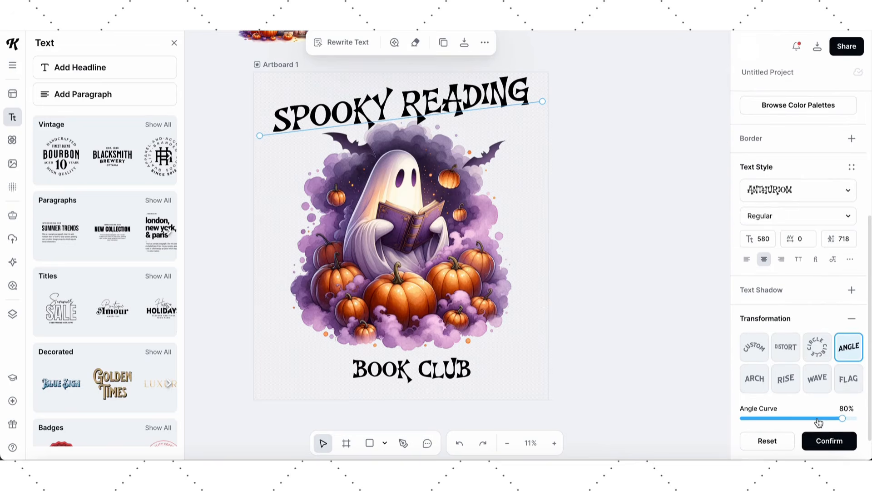
{"action": "left_click", "coordinate": [754, 381]}
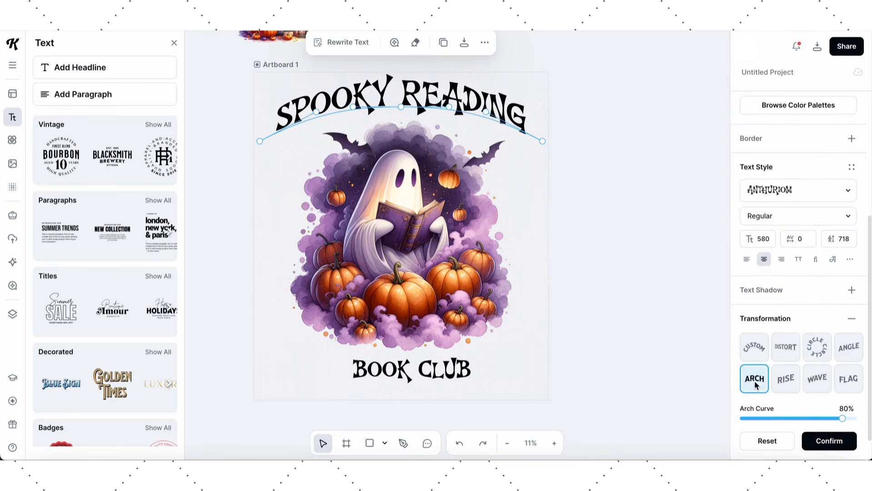
{"action": "left_click_drag", "start_coordinate": [843, 418], "coordinate": [851, 418]}
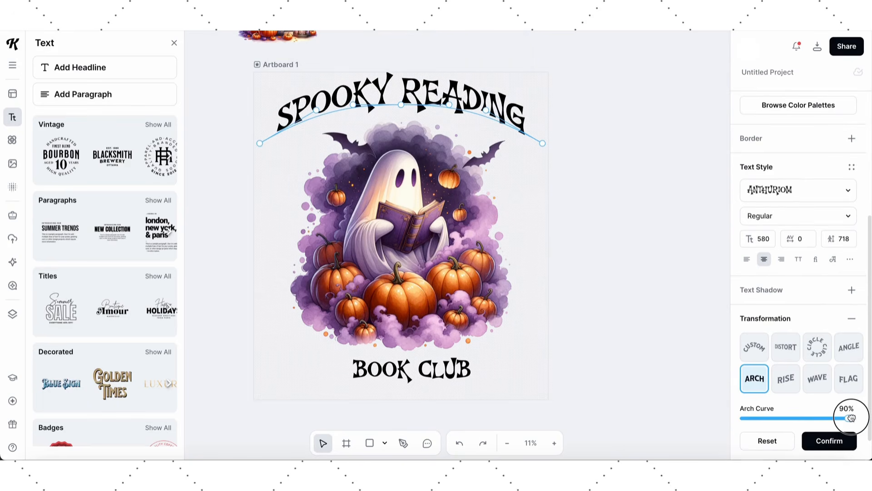
Step: Apply the Circle transformation to the "SPOOKY READING" headline and enlarge its circle well beyond the artboard's width for a gentler curve
{"action": "left_click", "coordinate": [819, 349]}
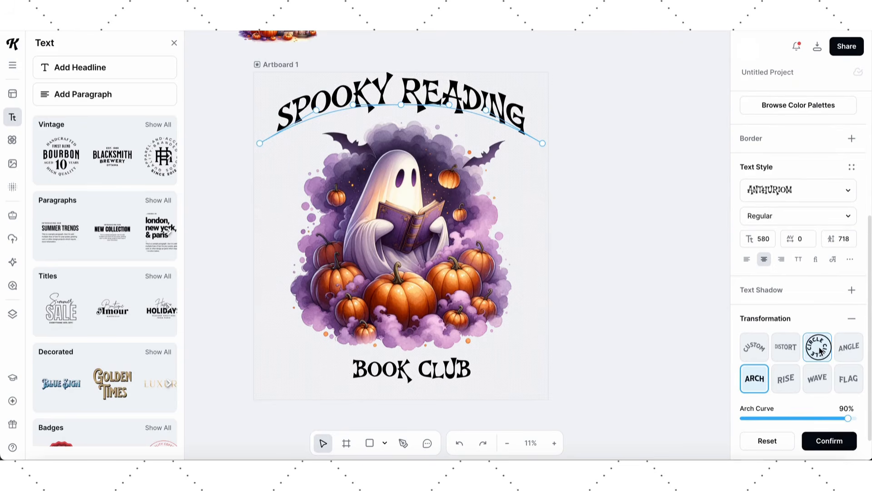
{"action": "scroll", "coordinate": [618, 300], "scroll_direction": "down", "scroll_amount": 1}
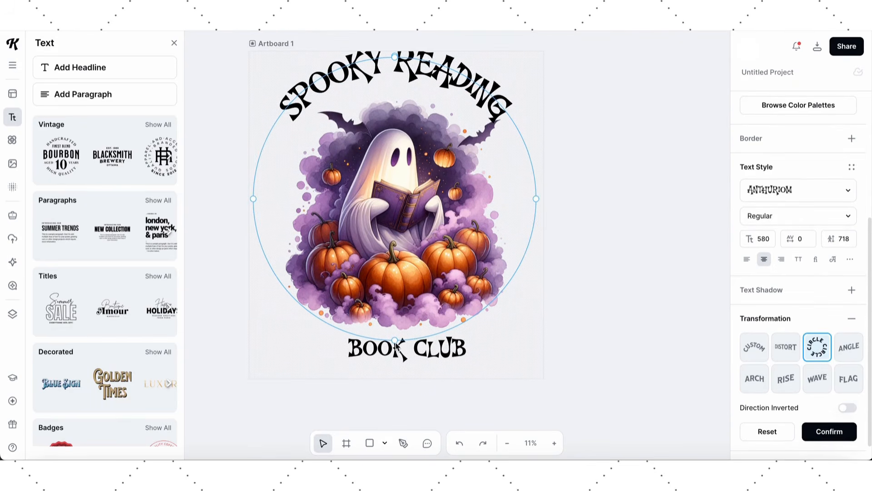
{"action": "left_click_drag", "start_coordinate": [395, 346], "coordinate": [403, 412]}
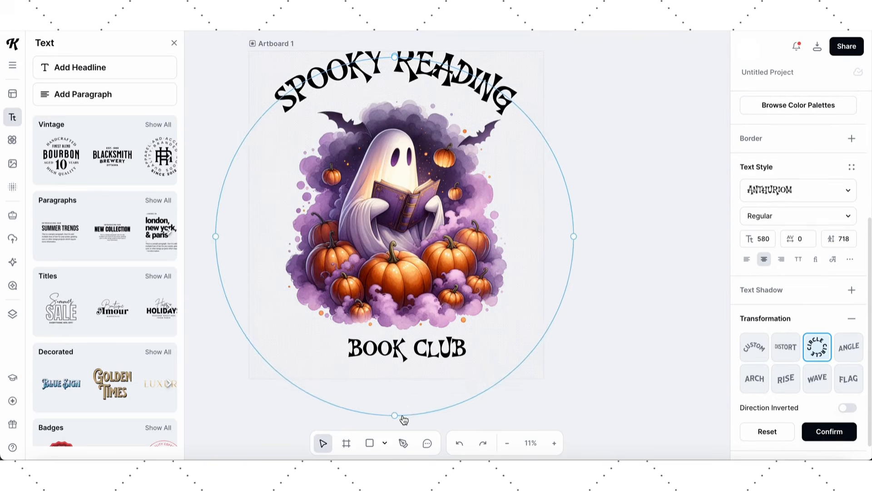
{"action": "scroll", "coordinate": [404, 418], "scroll_direction": "down", "scroll_amount": 3}
{"action": "left_click_drag", "start_coordinate": [382, 347], "coordinate": [383, 429]}
{"action": "scroll", "coordinate": [395, 344], "scroll_direction": "up", "scroll_amount": 4}
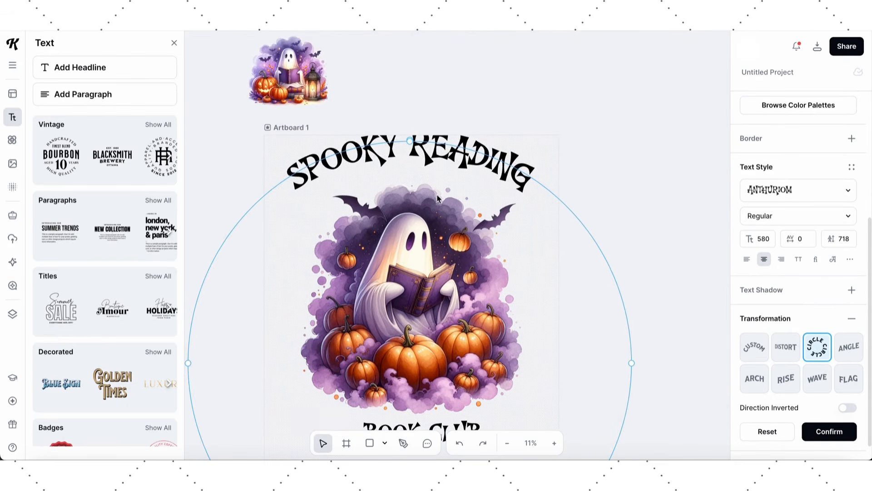
Step: Move the curved "SPOOKY READING" headline down inside the artboard, just above the ghost illustration, and deselect it
{"action": "left_click_drag", "start_coordinate": [445, 154], "coordinate": [447, 177]}
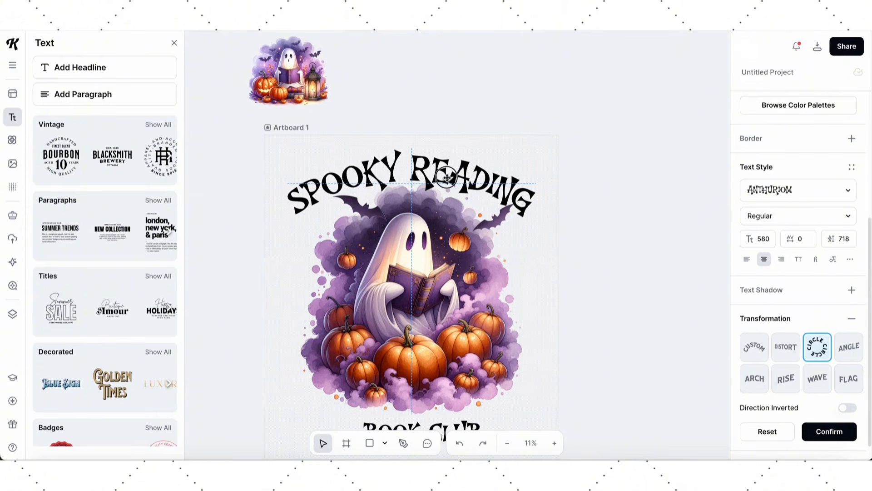
{"action": "left_click_drag", "start_coordinate": [447, 177], "coordinate": [447, 172]}
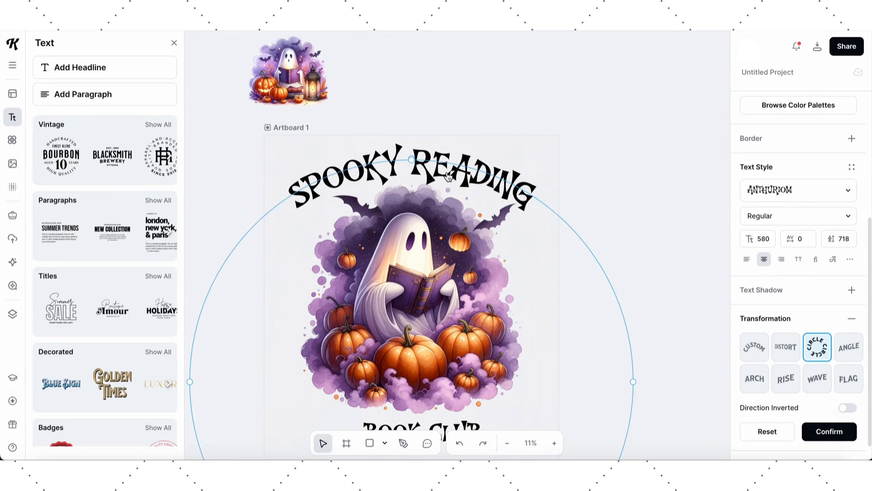
{"action": "left_click", "coordinate": [691, 186]}
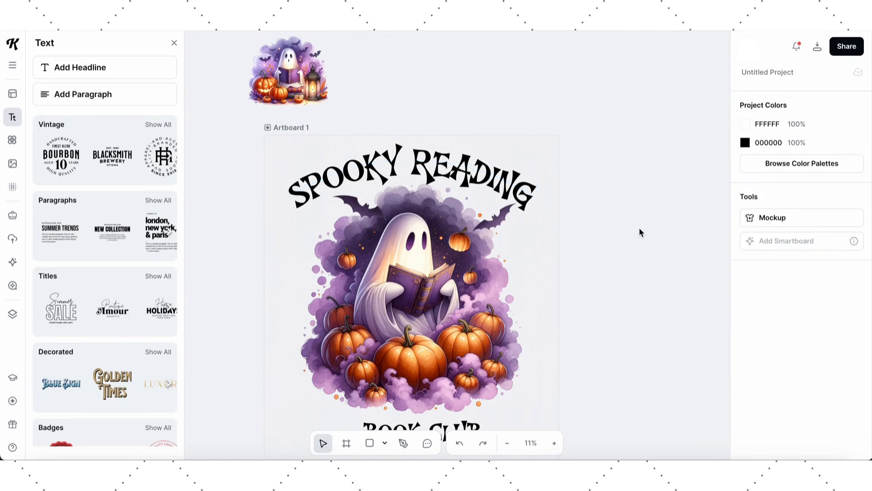
Step: Enlarge the "BOOK CLUB" text to about 3831 x 783 px, place it centred against the illustration's lower edge, and deselect it
{"action": "scroll", "coordinate": [639, 230], "scroll_direction": "down", "scroll_amount": 3}
{"action": "left_click", "coordinate": [413, 348]}
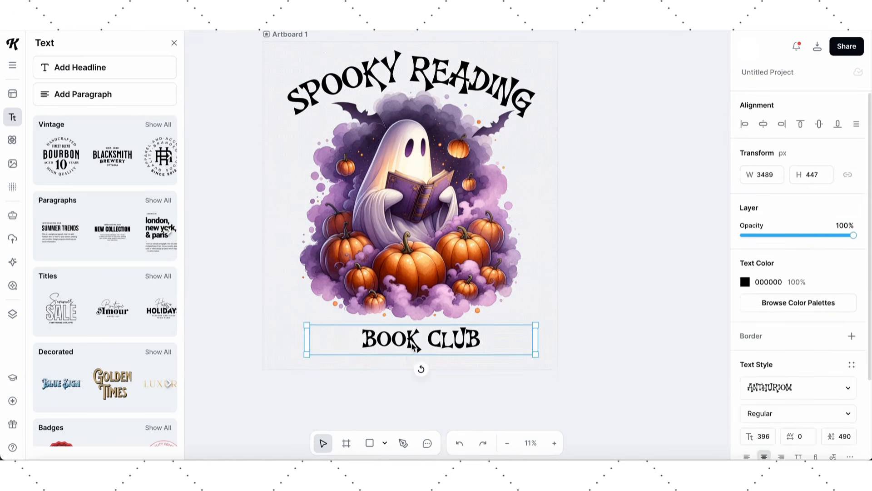
{"action": "mouse_move", "coordinate": [306, 338]}
{"action": "left_mouse_down"}
{"action": "mouse_move", "coordinate": [393, 343]}
{"action": "mouse_move", "coordinate": [310, 355]}
{"action": "left_mouse_up"}
{"action": "left_click_drag", "start_coordinate": [472, 358], "coordinate": [465, 336]}
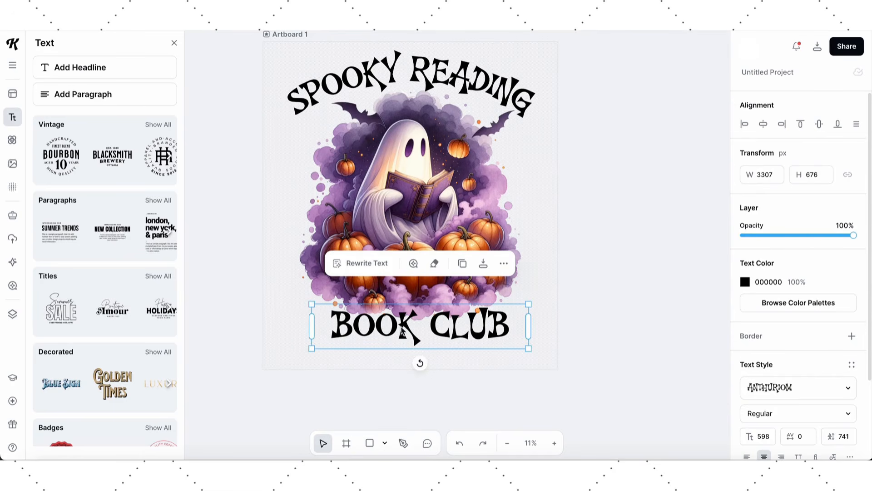
{"action": "left_click_drag", "start_coordinate": [310, 348], "coordinate": [272, 352]}
{"action": "left_click_drag", "start_coordinate": [462, 337], "coordinate": [469, 334]}
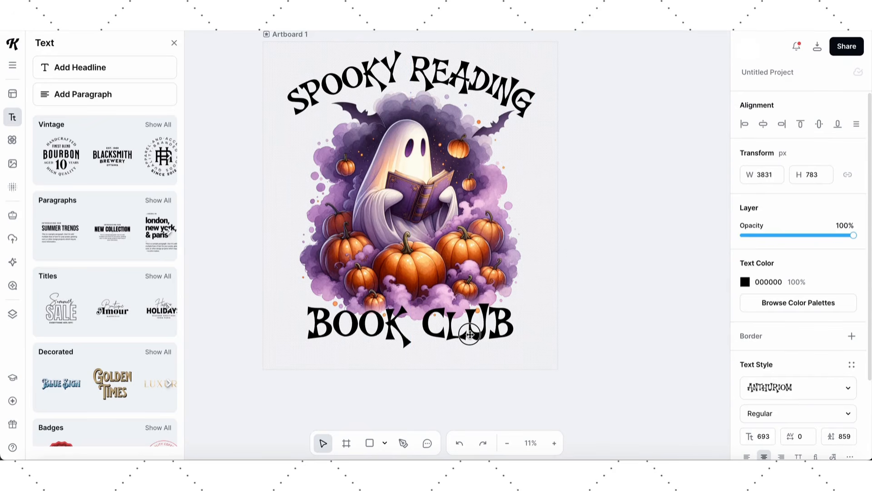
{"action": "left_click_drag", "start_coordinate": [469, 335], "coordinate": [470, 334]}
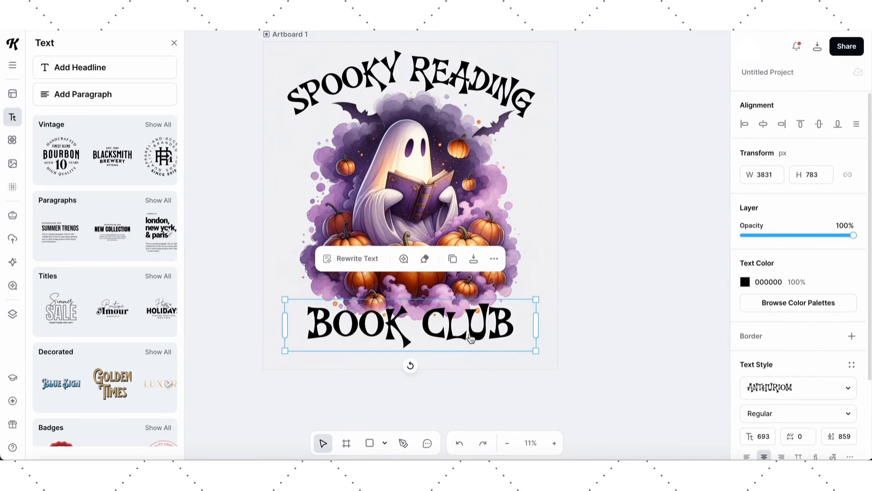
{"action": "left_click", "coordinate": [576, 250]}
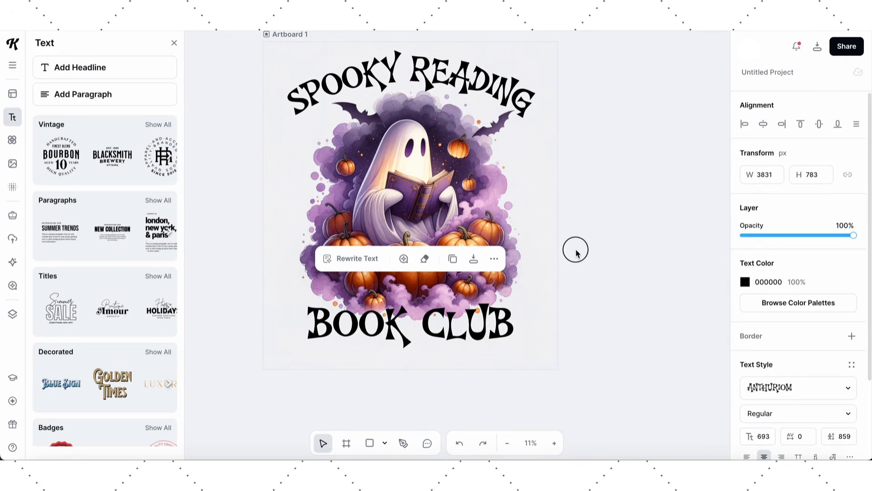
{"action": "left_click", "coordinate": [499, 329]}
{"action": "left_click", "coordinate": [572, 289]}
Step: Enlarge the curved "SPOOKY READING" headline to about 4076 x 1112 px and centre it horizontally on the artboard
{"action": "scroll", "coordinate": [574, 290], "scroll_direction": "up", "scroll_amount": 1}
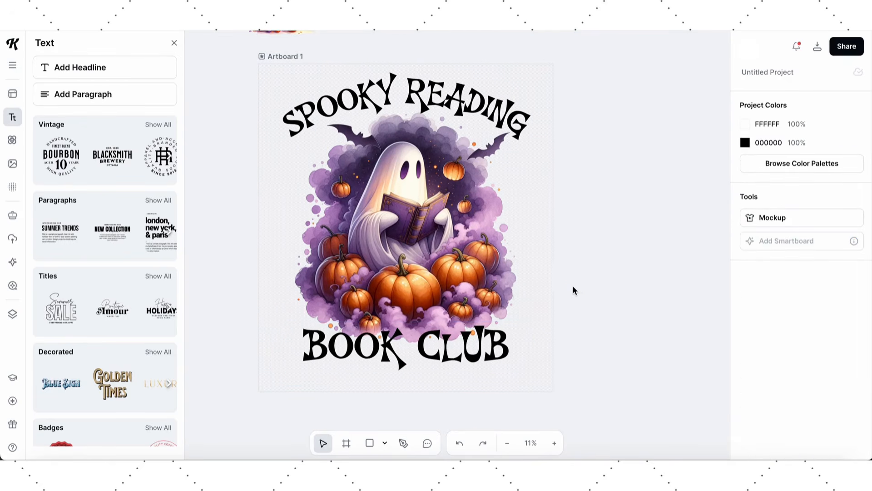
{"action": "left_click", "coordinate": [323, 114]}
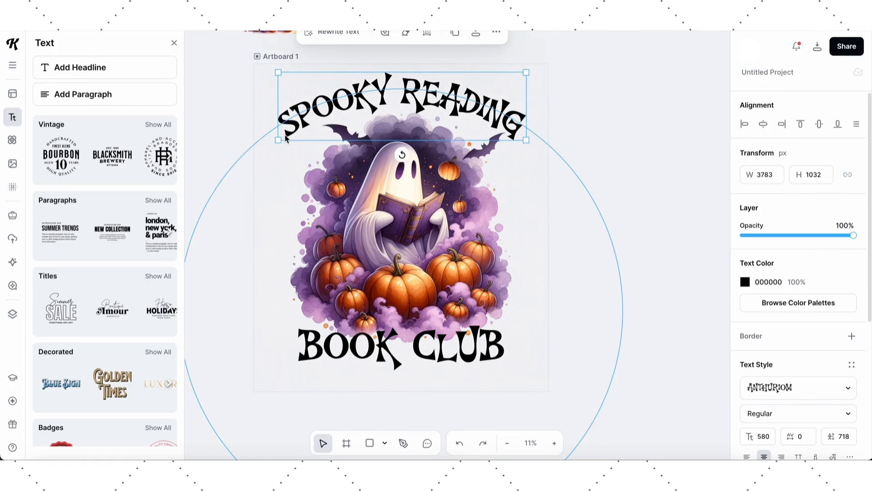
{"action": "left_click_drag", "start_coordinate": [278, 141], "coordinate": [266, 155]}
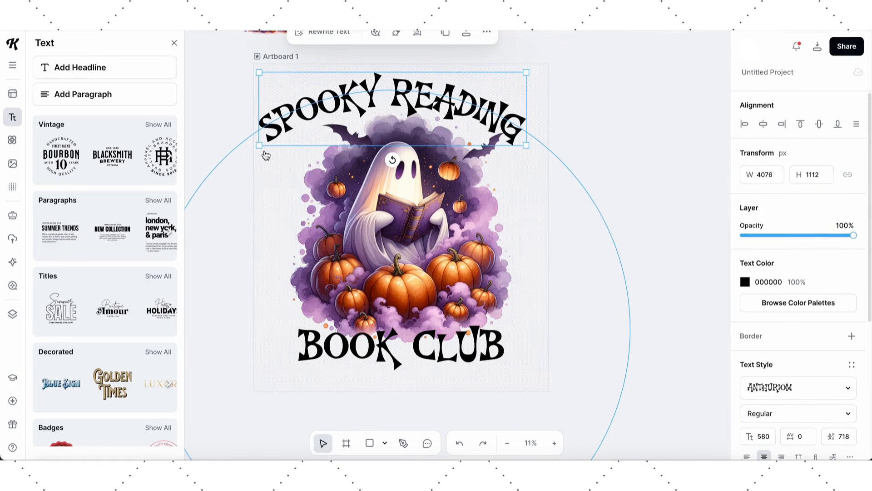
{"action": "left_click", "coordinate": [763, 124]}
{"action": "left_click", "coordinate": [666, 151]}
Step: Centre the "BOOK CLUB" text horizontally on the artboard and deselect it
{"action": "left_click", "coordinate": [483, 347]}
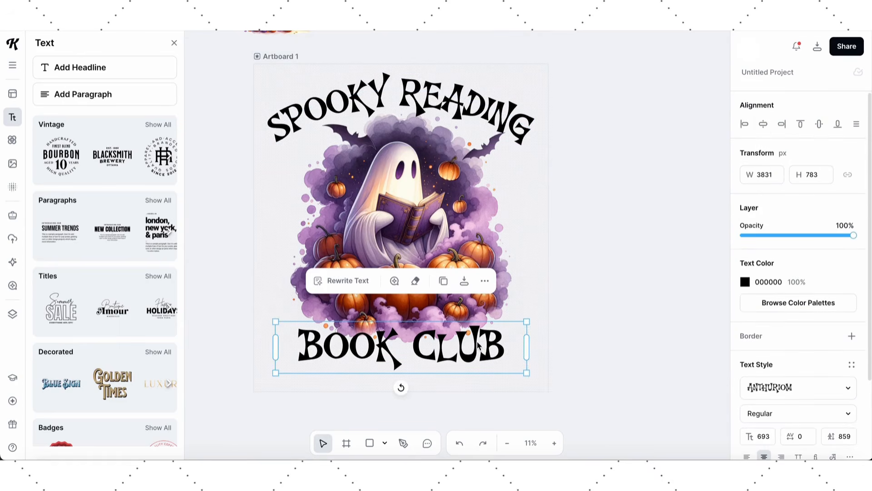
{"action": "left_click", "coordinate": [764, 128]}
{"action": "left_click", "coordinate": [615, 222]}
{"action": "scroll", "coordinate": [616, 223], "scroll_direction": "up", "scroll_amount": 1}
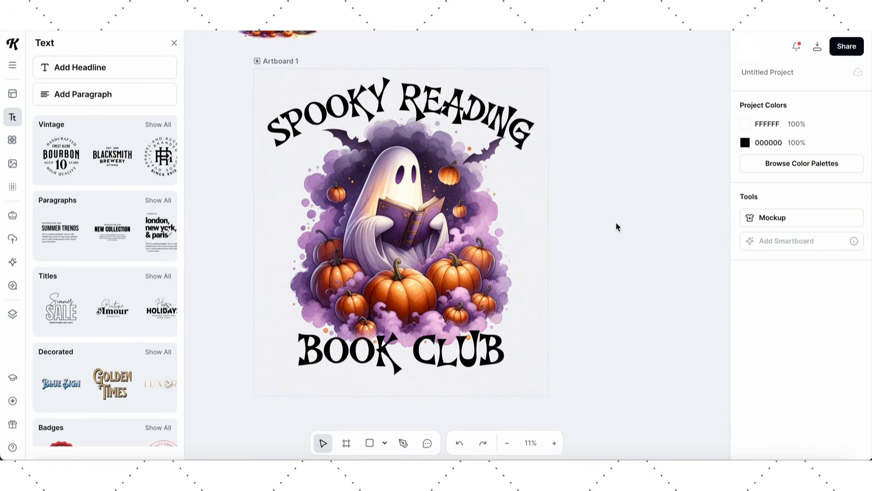
{"action": "scroll", "coordinate": [616, 226], "scroll_direction": "up", "scroll_amount": 2}
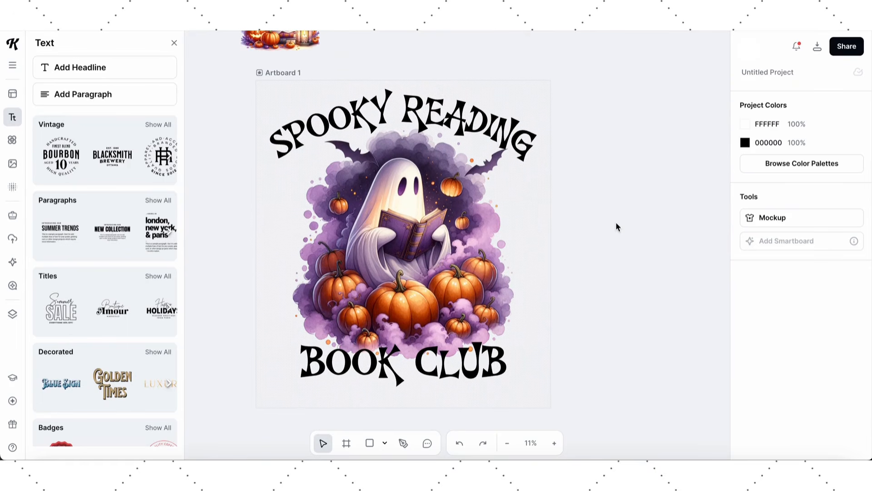
{"action": "scroll", "coordinate": [616, 226], "scroll_direction": "down", "scroll_amount": 3}
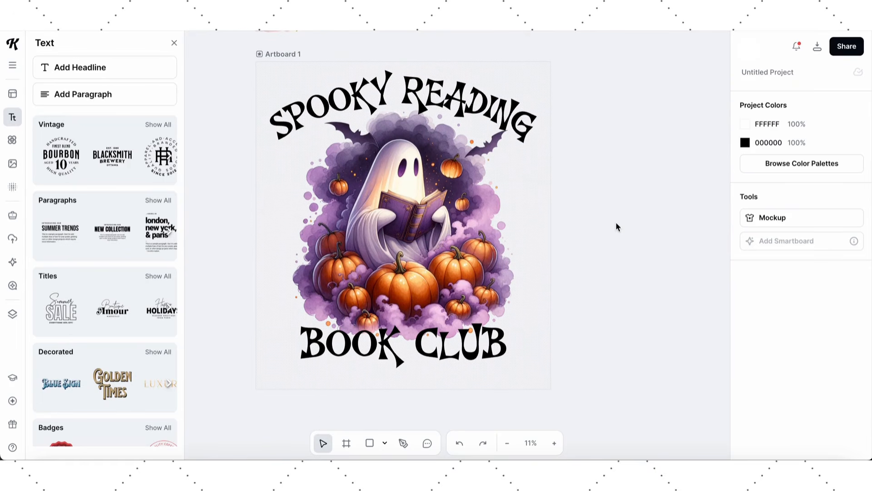
Step: Try purple on the "SPOOKY READING" headline, sampling 352142 from the illustration and testing brighter shades such as 9D1BEF and 821AC4
{"action": "left_click", "coordinate": [417, 96]}
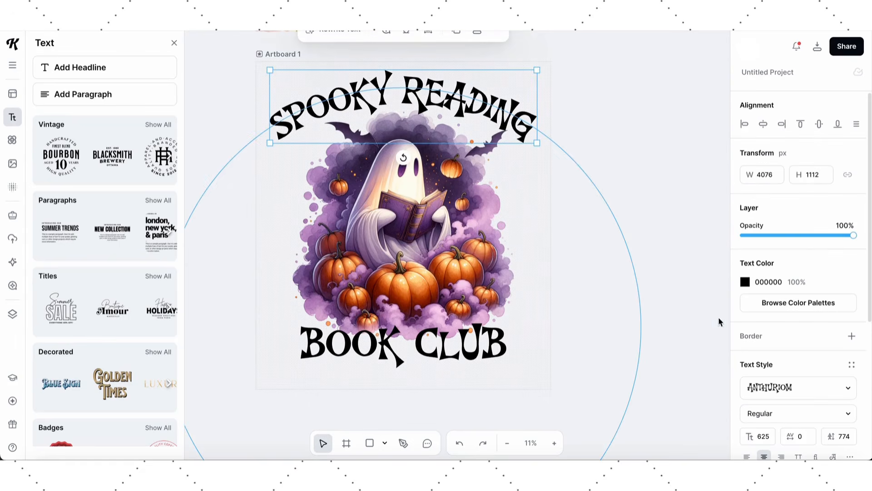
{"action": "left_click", "coordinate": [745, 282]}
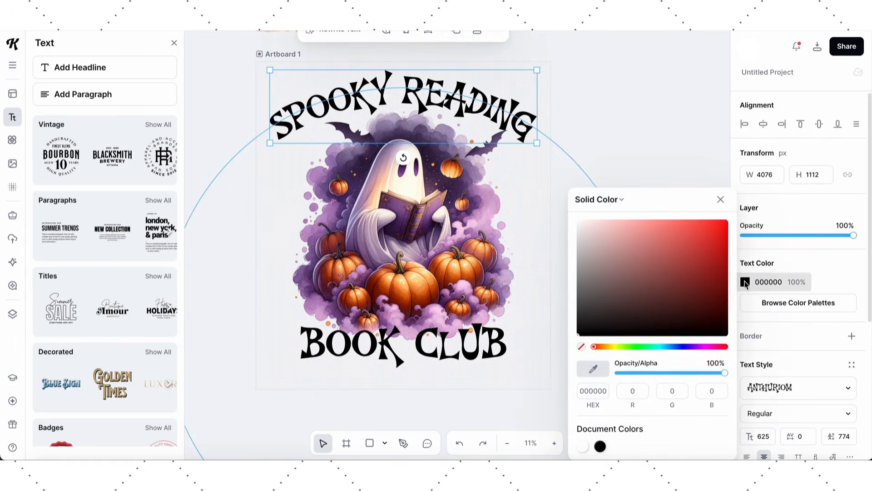
{"action": "left_click", "coordinate": [594, 369]}
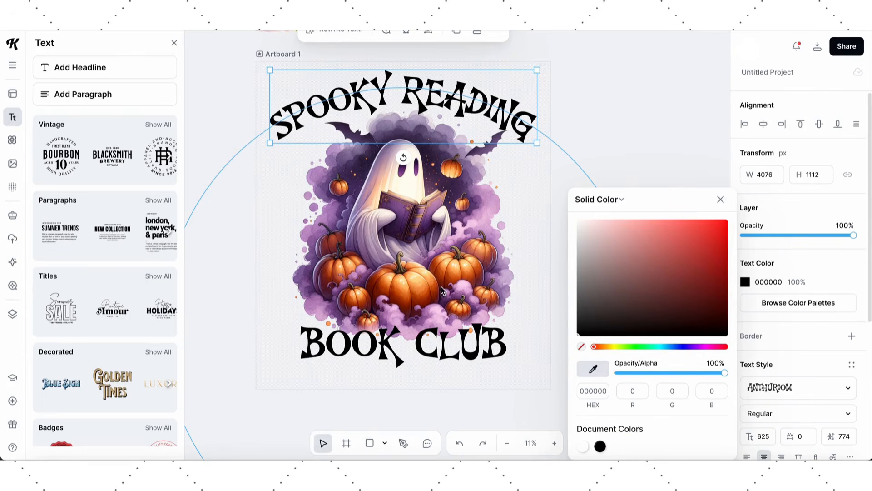
{"action": "left_click", "coordinate": [448, 186]}
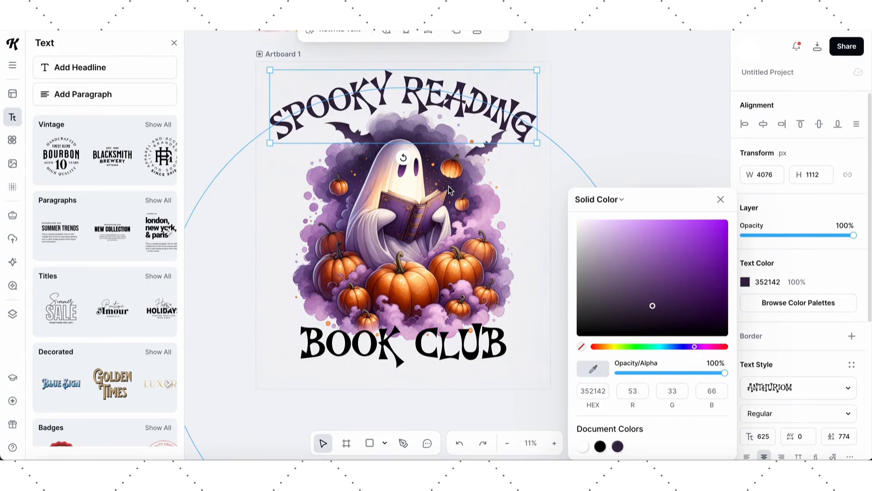
{"action": "left_click", "coordinate": [680, 247]}
{"action": "left_click", "coordinate": [690, 226]}
{"action": "left_click", "coordinate": [711, 229]}
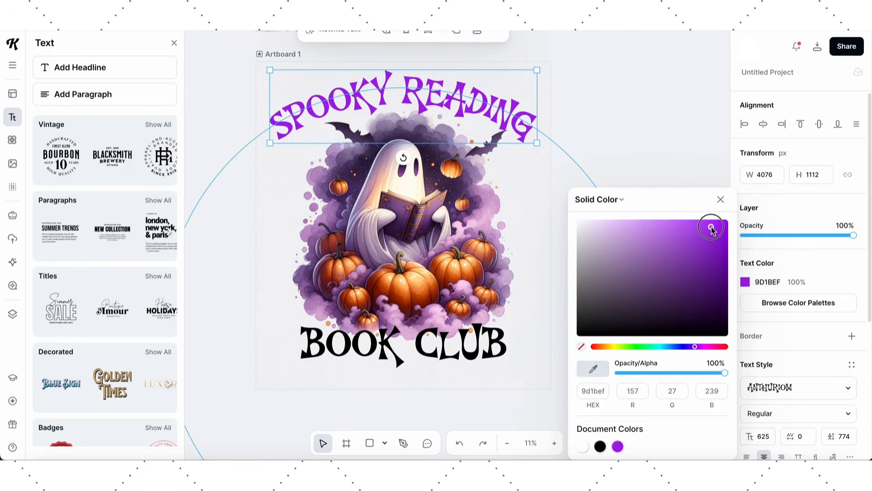
{"action": "left_click", "coordinate": [708, 247]}
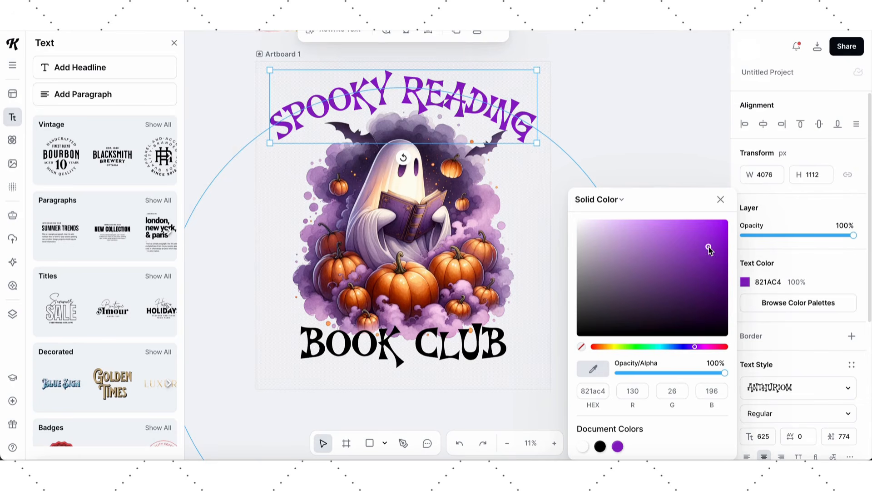
Step: Recolour the "SPOOKY READING" headline with an orange sampled from the large front pumpkin, brightened to E65702
{"action": "left_click", "coordinate": [603, 347]}
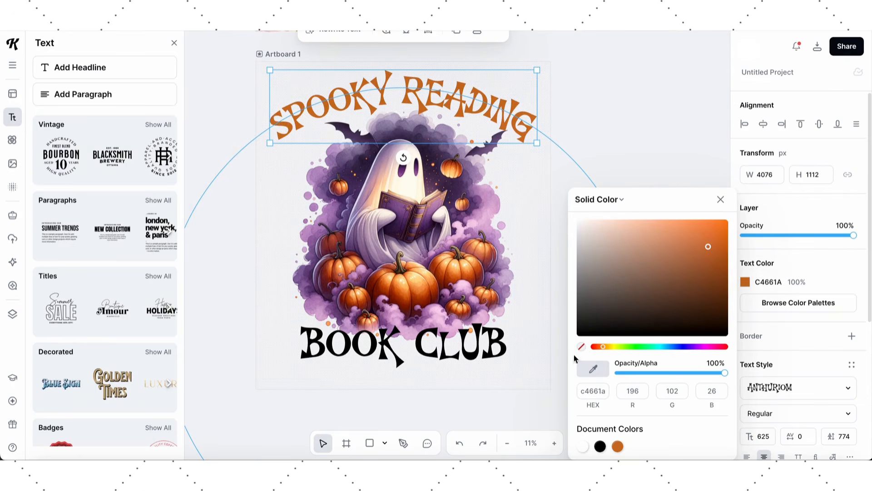
{"action": "left_click", "coordinate": [594, 369]}
{"action": "left_click", "coordinate": [399, 294]}
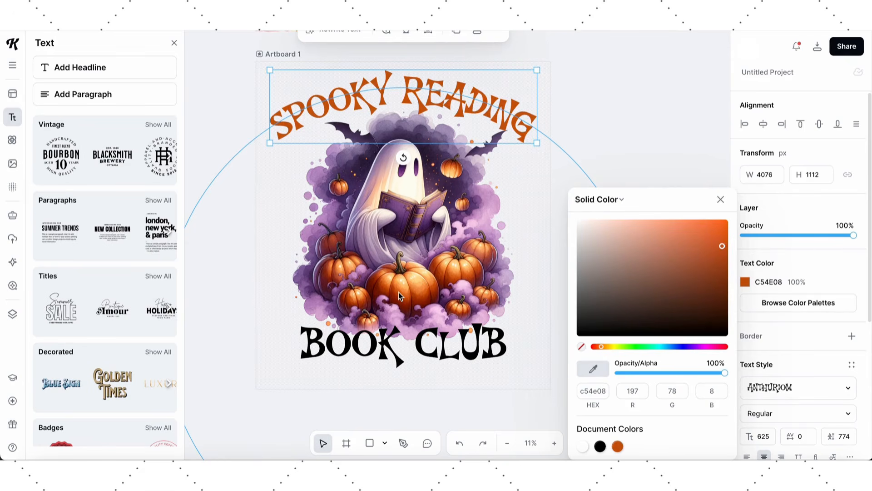
{"action": "left_click", "coordinate": [725, 236]}
{"action": "left_click_drag", "start_coordinate": [726, 236], "coordinate": [727, 231]}
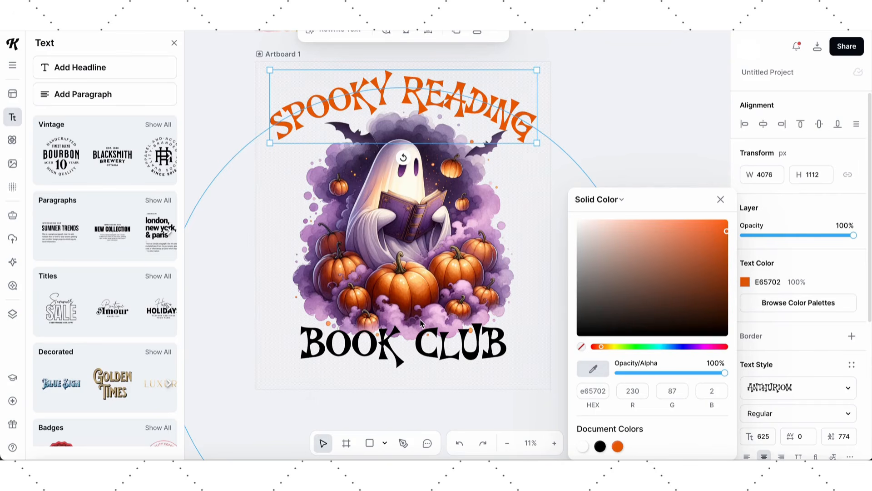
Step: Recolour the "BOOK CLUB" text with the document orange E65702, then shift it slightly down while keeping it horizontally centred
{"action": "left_click", "coordinate": [464, 351]}
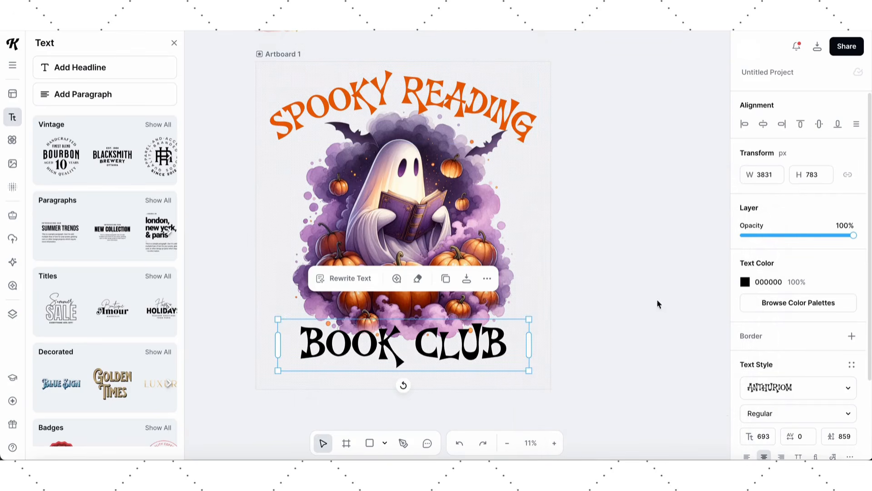
{"action": "left_click", "coordinate": [744, 283]}
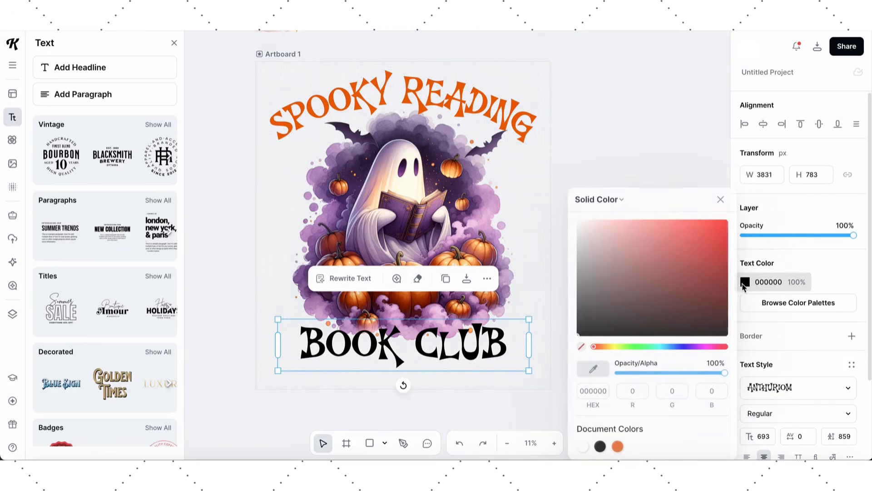
{"action": "left_click", "coordinate": [618, 446]}
{"action": "left_click", "coordinate": [533, 278]}
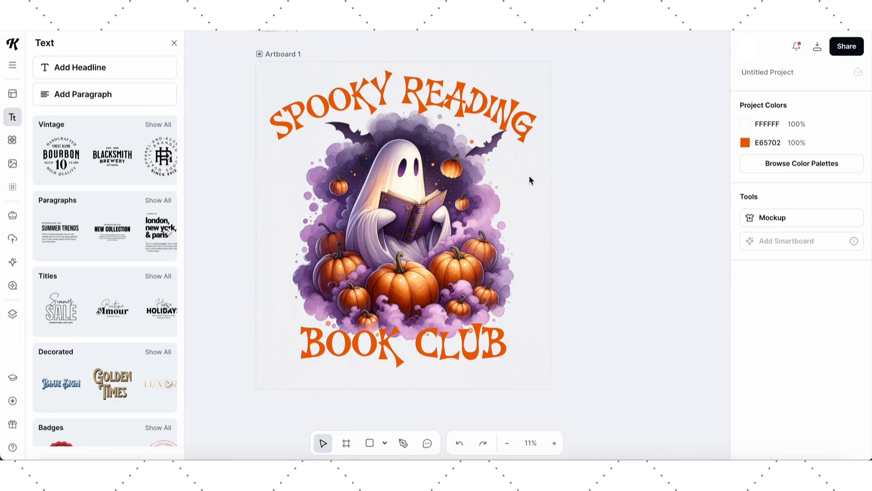
{"action": "left_click", "coordinate": [464, 344]}
{"action": "left_click_drag", "start_coordinate": [464, 344], "coordinate": [465, 348]}
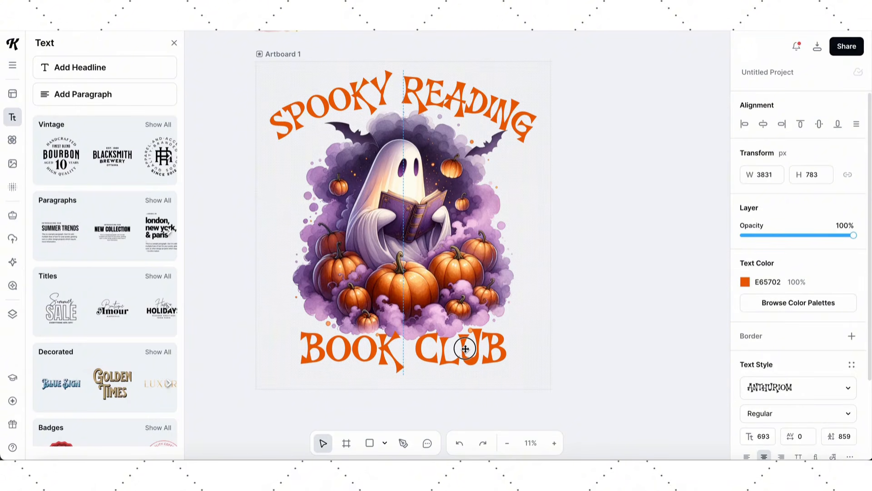
{"action": "left_click", "coordinate": [619, 264]}
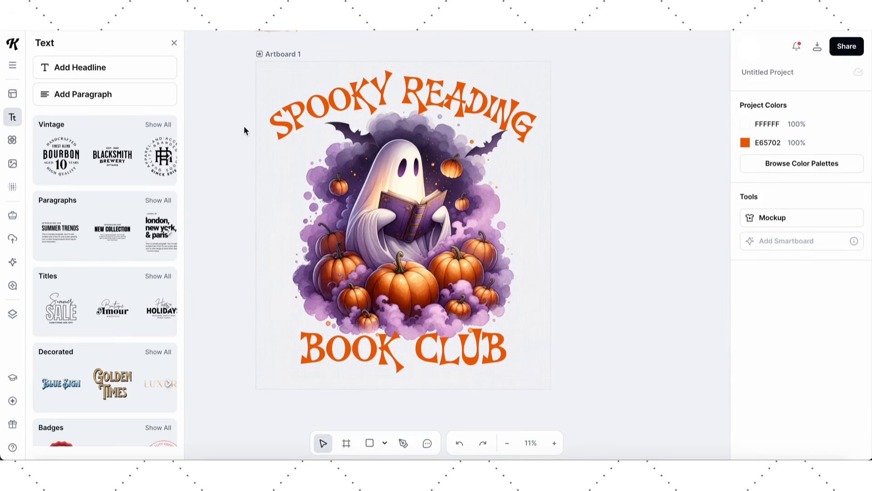
Step: Select the ghost illustration together with both headlines on Artboard 1 and group them
{"action": "left_click_drag", "start_coordinate": [242, 87], "coordinate": [529, 369]}
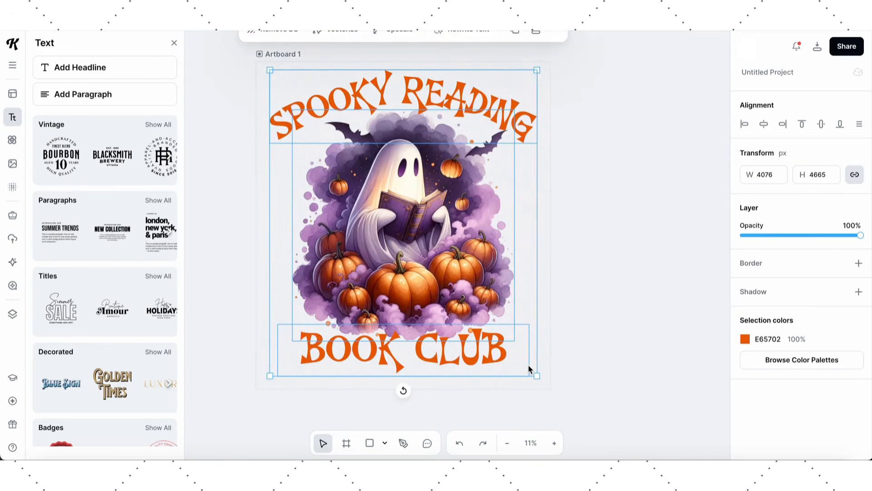
{"action": "scroll", "coordinate": [327, 387], "scroll_direction": "up", "scroll_amount": 2}
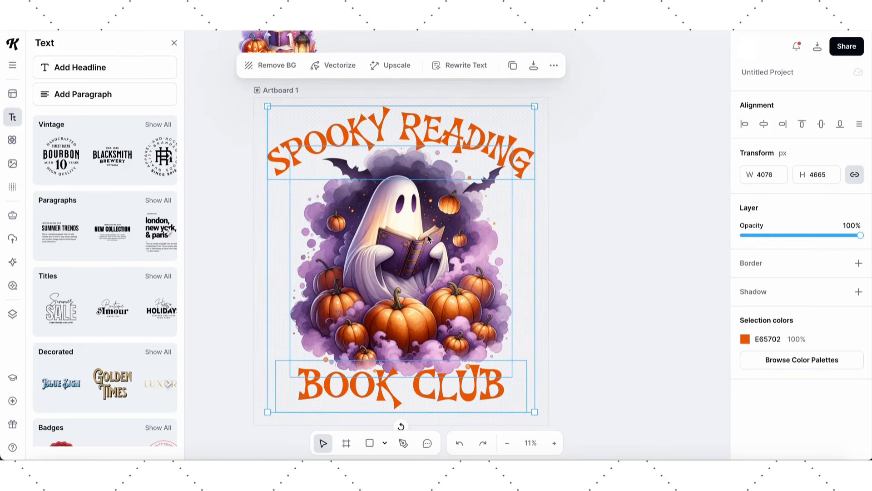
{"action": "left_click", "coordinate": [554, 67]}
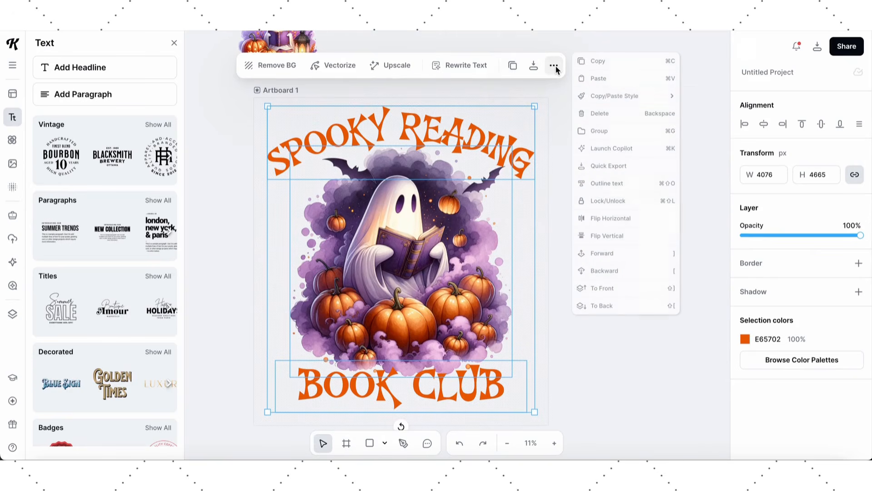
{"action": "left_click", "coordinate": [600, 131]}
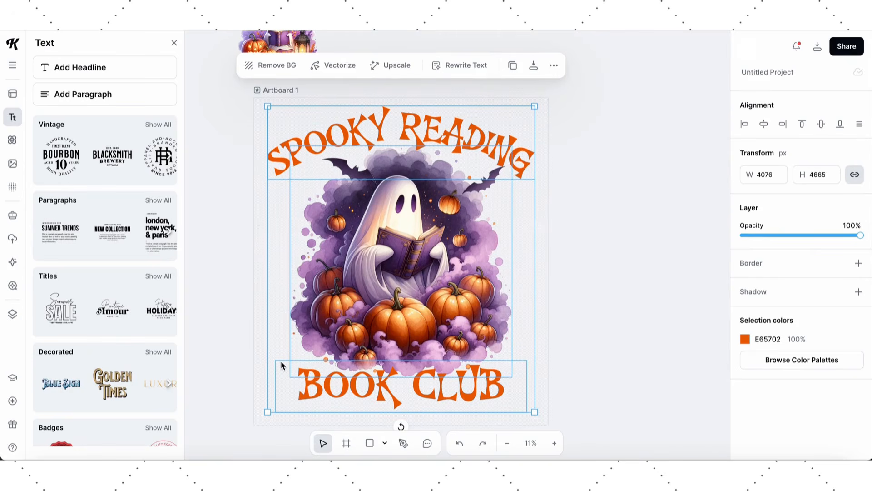
Step: Enlarge the whole ghost design to about 4209 x 4818 px and centre it horizontally and vertically on the artboard
{"action": "scroll", "coordinate": [281, 364], "scroll_direction": "down", "scroll_amount": 1}
{"action": "left_click_drag", "start_coordinate": [268, 399], "coordinate": [261, 408]}
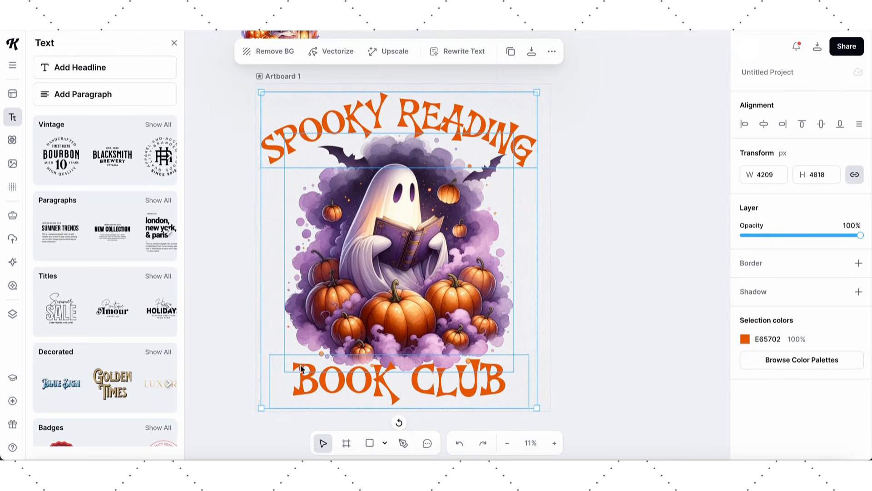
{"action": "left_click", "coordinate": [764, 125]}
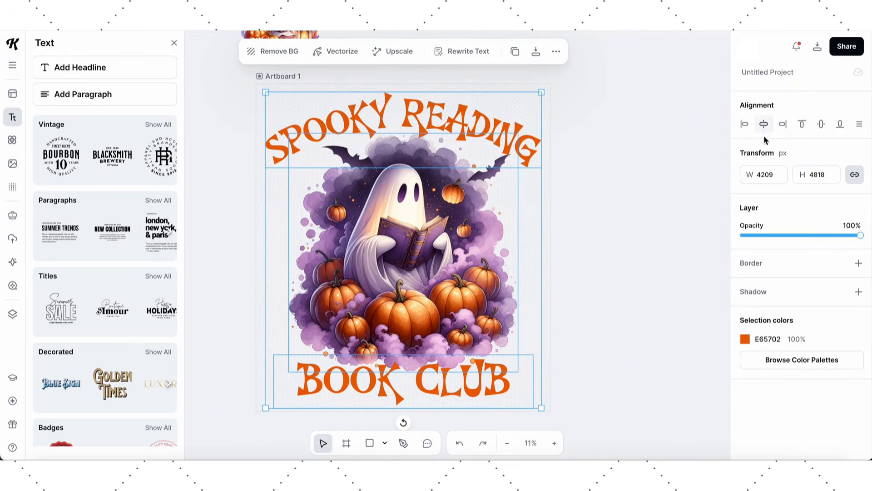
{"action": "left_click", "coordinate": [822, 124]}
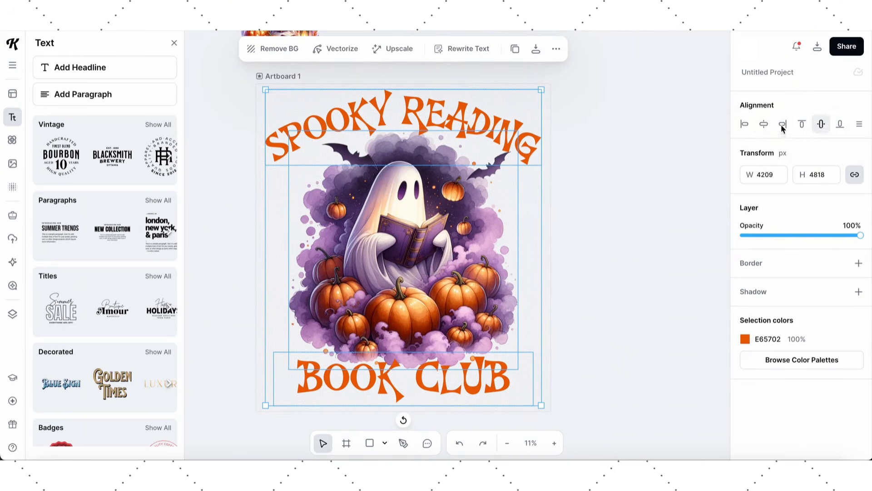
{"action": "left_click", "coordinate": [609, 181]}
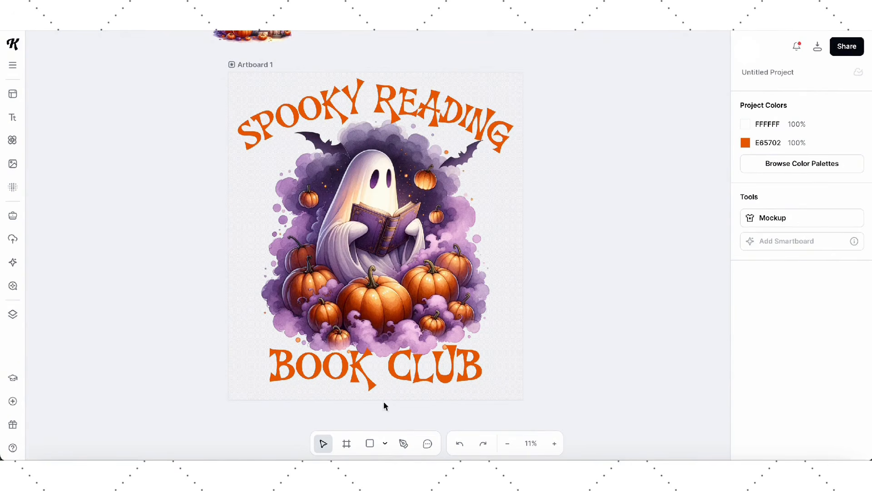
Step: Draw a second artboard of about 4189 x 4865 px beside Artboard 1
{"action": "left_click", "coordinate": [348, 448]}
{"action": "scroll", "coordinate": [413, 339], "scroll_direction": "right", "scroll_amount": 3}
{"action": "scroll", "coordinate": [413, 339], "scroll_direction": "right", "scroll_amount": 3}
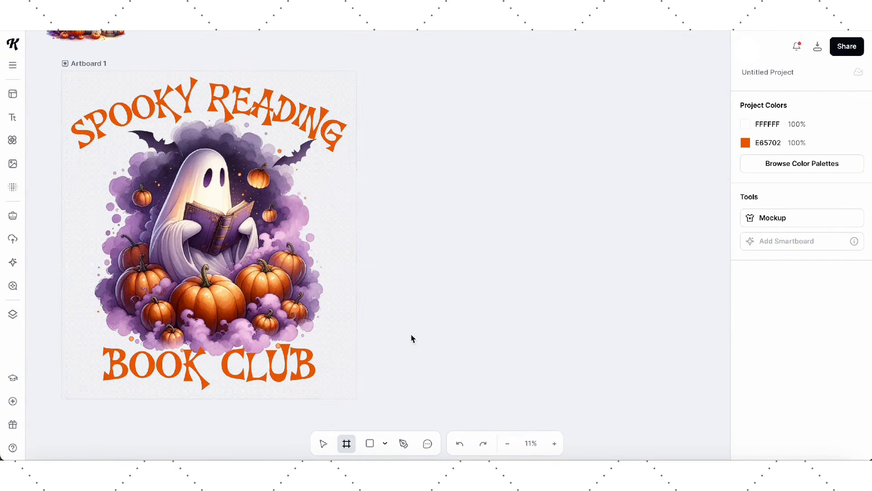
{"action": "left_click_drag", "start_coordinate": [368, 78], "coordinate": [642, 396]}
Step: Set the new artboard's size to 4500 px wide and 5000 px high
{"action": "left_click", "coordinate": [779, 149]}
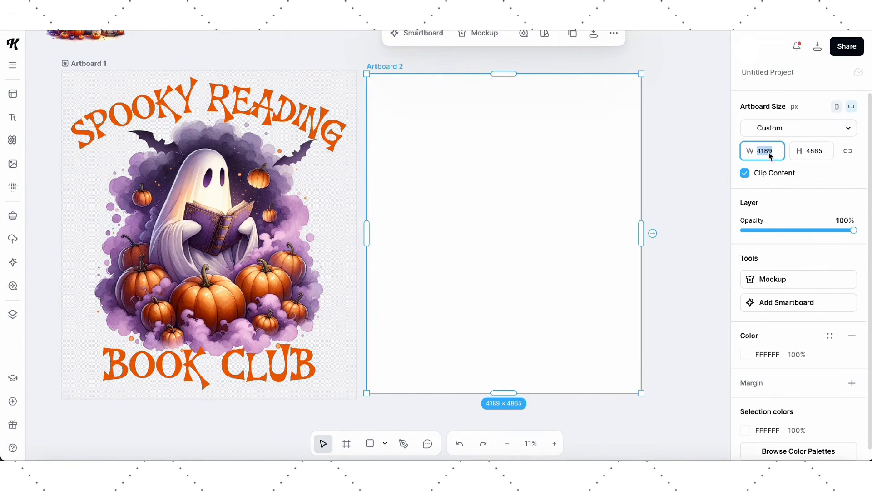
{"action": "type", "text": "4500"}
{"action": "left_click", "coordinate": [817, 152]}
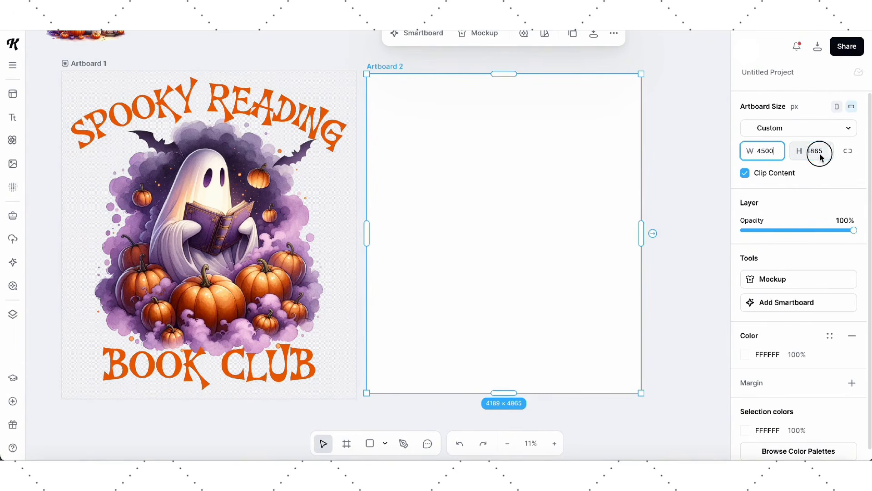
{"action": "type", "text": "500"}
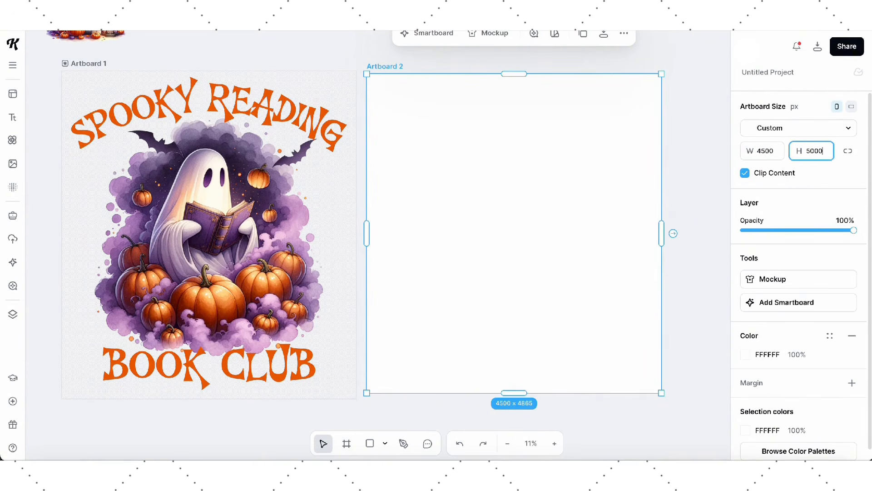
{"action": "type", "text": "0"}
{"action": "key", "text": "Return"}
{"action": "left_click", "coordinate": [495, 177]}
{"action": "left_click", "coordinate": [495, 177]}
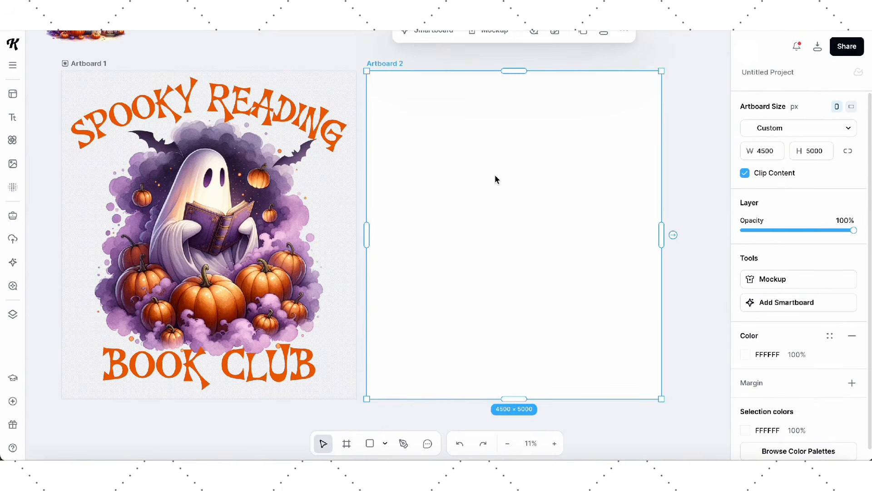
Step: Hide the Background layer of Artboard 2 to make the artboard transparent
{"action": "left_click", "coordinate": [13, 315]}
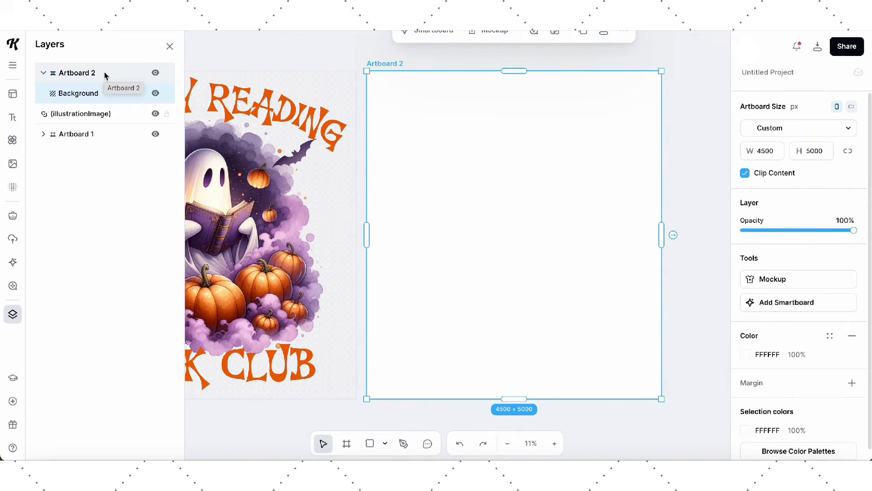
{"action": "left_click", "coordinate": [156, 93]}
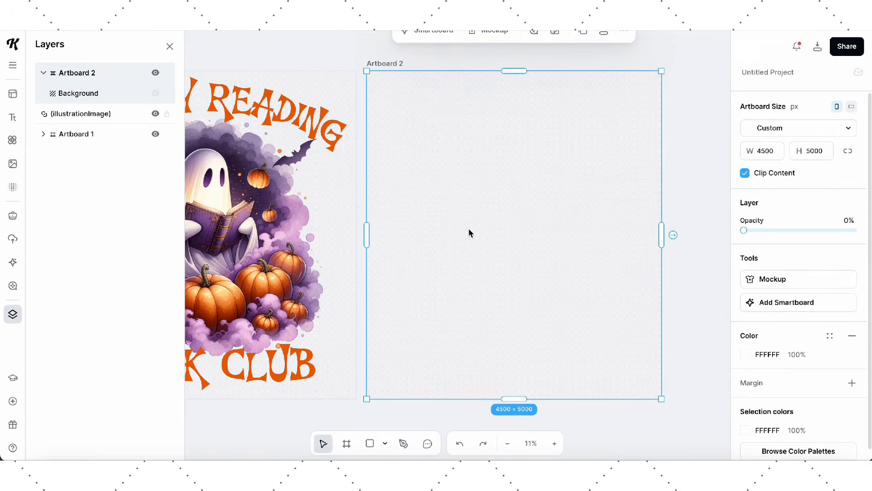
{"action": "left_click", "coordinate": [169, 45]}
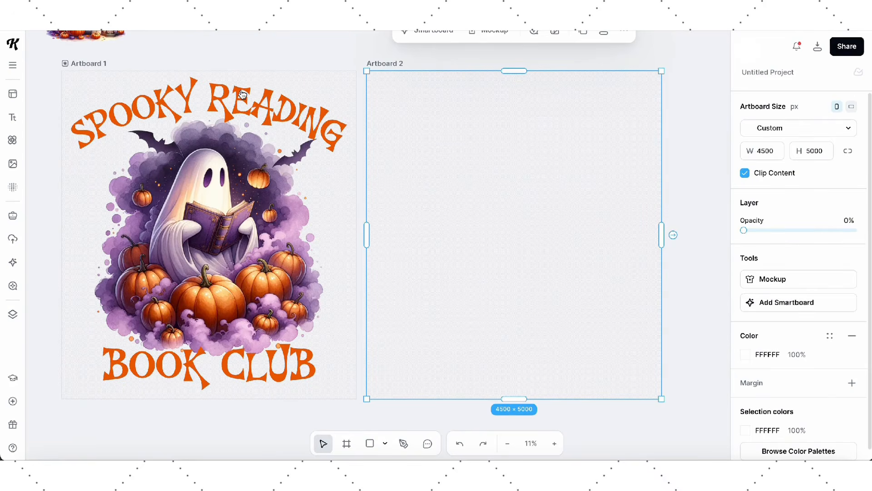
Step: Choose the DALL-E 3 Watercolor clipart style with the dog thumbnail for the Kittl AI image generator
{"action": "scroll", "coordinate": [300, 121], "scroll_direction": "right", "scroll_amount": 3}
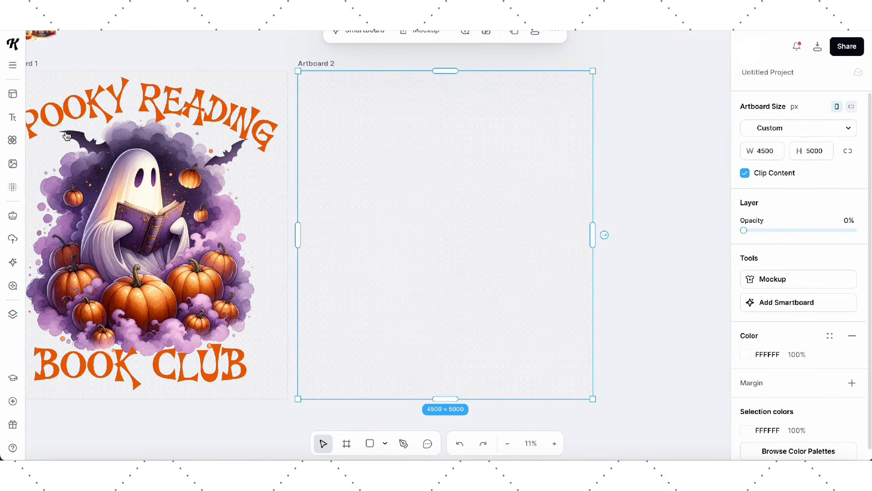
{"action": "left_click", "coordinate": [12, 264]}
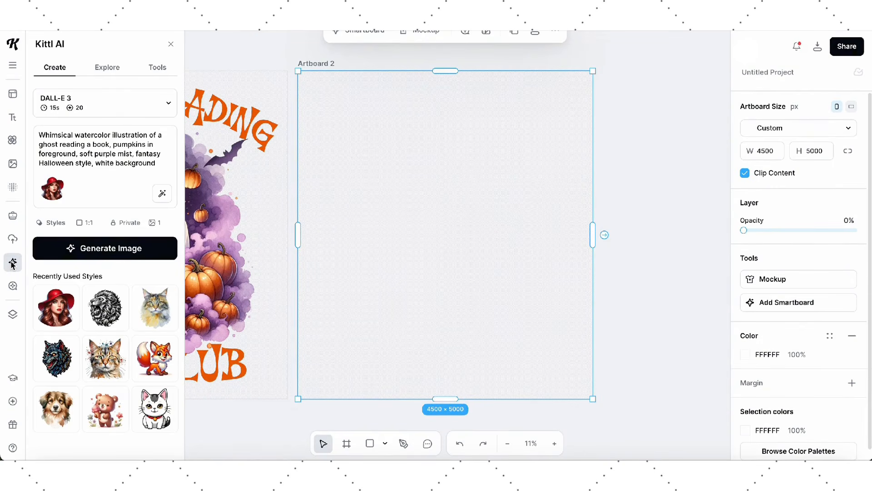
{"action": "left_click", "coordinate": [53, 224]}
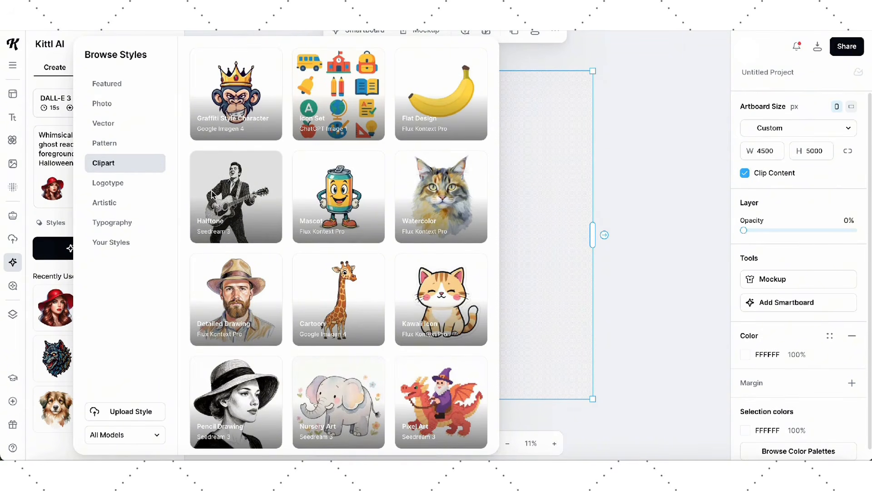
{"action": "scroll", "coordinate": [250, 235], "scroll_direction": "down", "scroll_amount": 3}
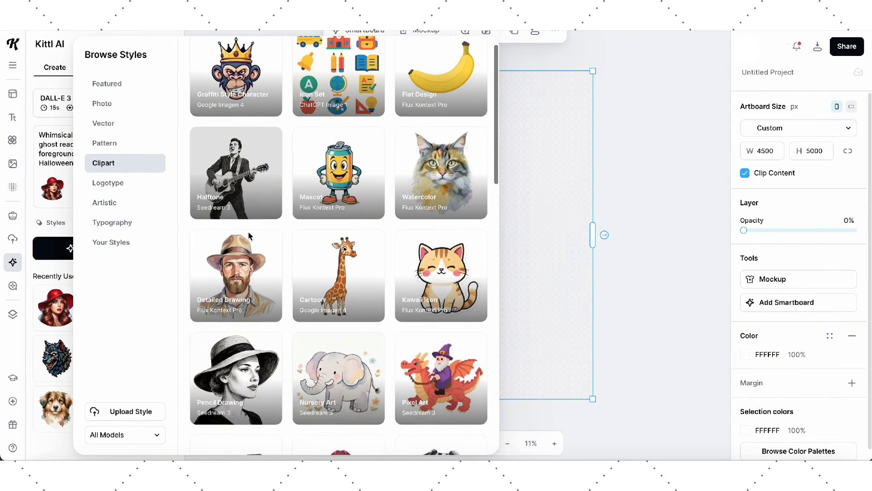
{"action": "scroll", "coordinate": [249, 235], "scroll_direction": "down", "scroll_amount": 5}
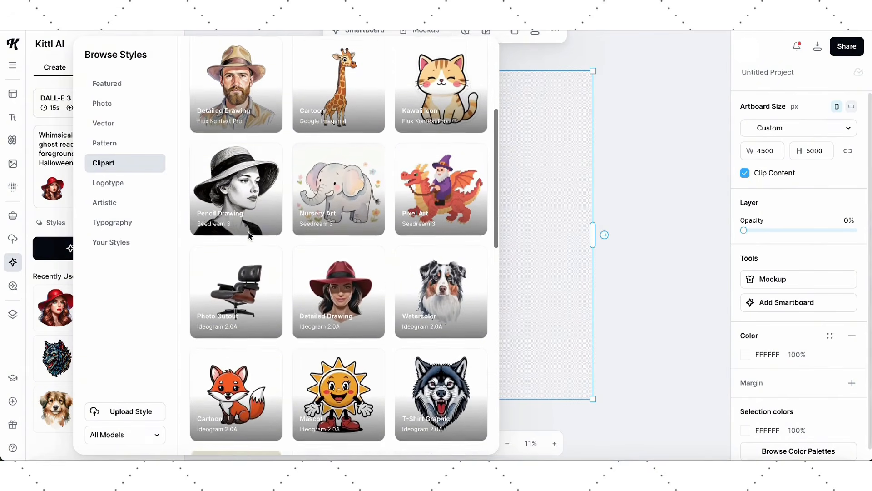
{"action": "scroll", "coordinate": [249, 236], "scroll_direction": "down", "scroll_amount": 5}
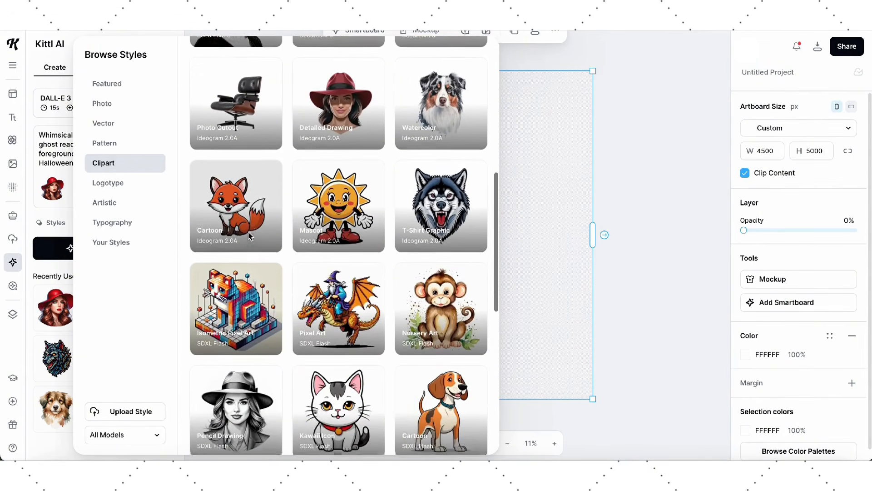
{"action": "scroll", "coordinate": [250, 236], "scroll_direction": "down", "scroll_amount": 3}
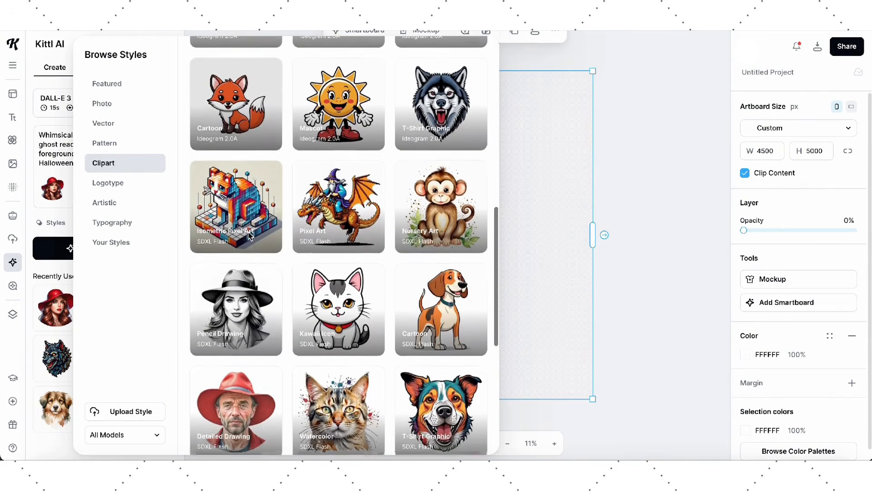
{"action": "scroll", "coordinate": [250, 235], "scroll_direction": "down", "scroll_amount": 3}
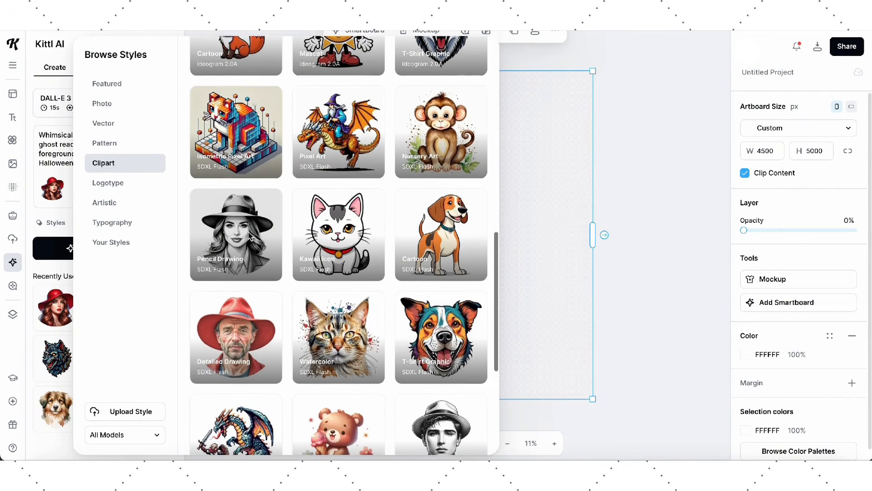
{"action": "scroll", "coordinate": [249, 236], "scroll_direction": "down", "scroll_amount": 5}
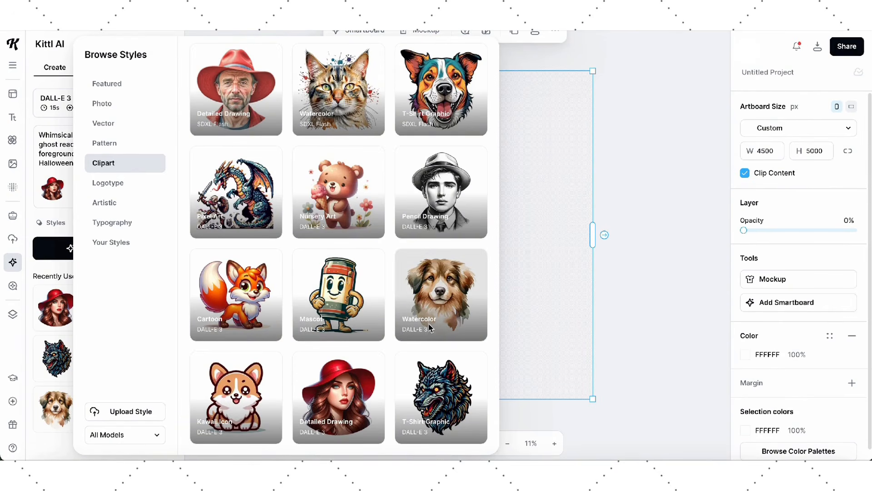
{"action": "left_click", "coordinate": [437, 301]}
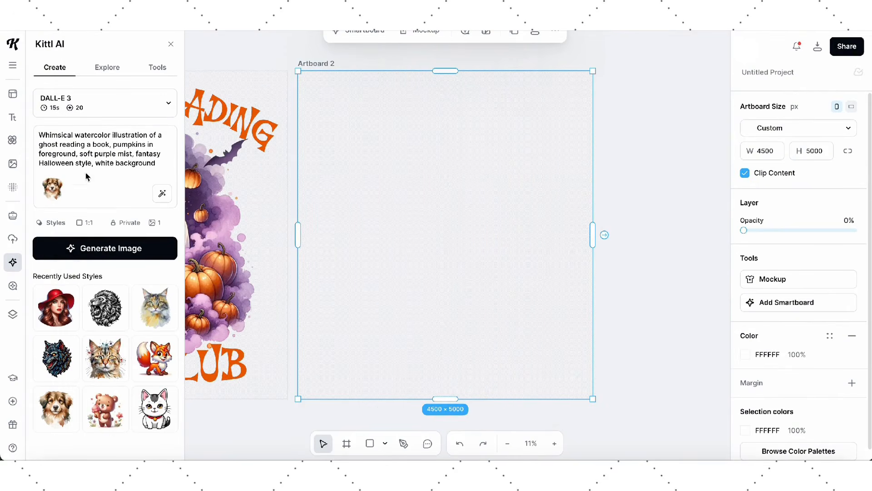
Step: Generate an image from the prompt "a pumpkin with tall flowers around it. Vintage boho illustration aesthetic, soft autumnal colour palette. White background."
{"action": "left_click_drag", "start_coordinate": [157, 167], "coordinate": [40, 137]}
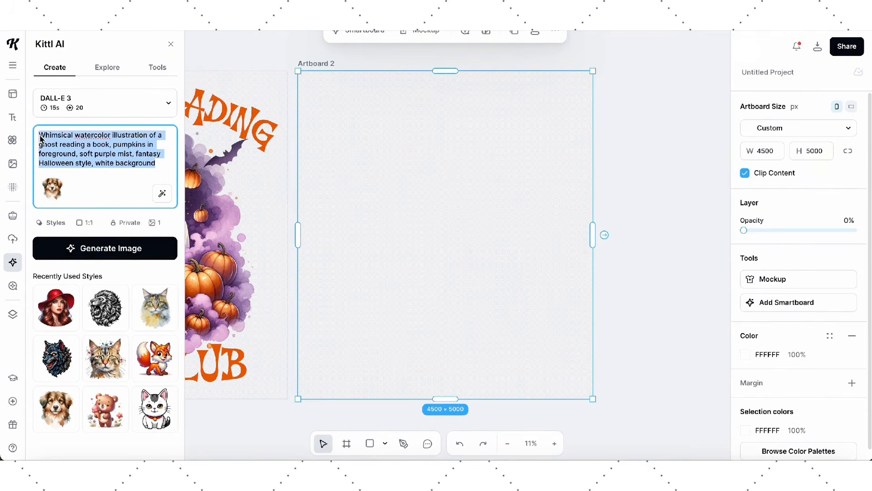
{"action": "type", "text": "a pumpkin with tall flowers around it. Vintage boho illustration aesthetic, soft autumnal colour palette. White background."}
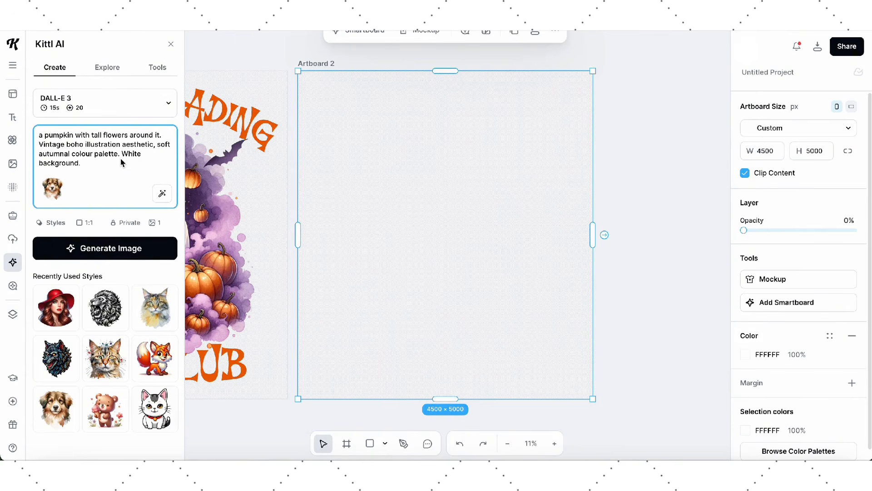
{"action": "mouse_move", "coordinate": [57, 191]}
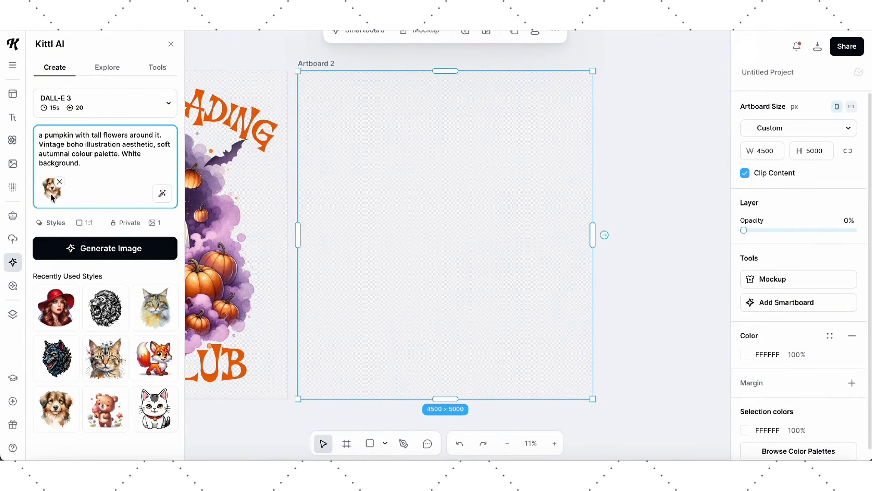
{"action": "left_click", "coordinate": [92, 253]}
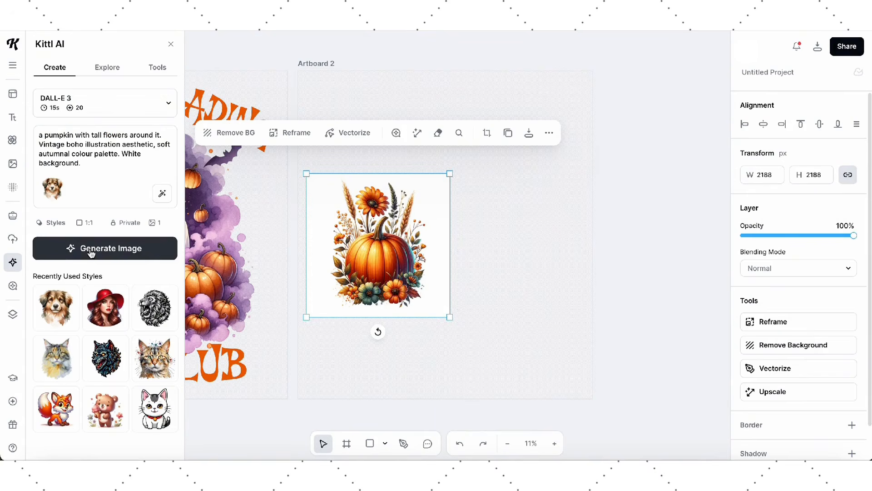
Step: Enlarge the generated pumpkin image to about 4692 px square over Artboard 2, remove its background and adjust its position
{"action": "left_click_drag", "start_coordinate": [452, 318], "coordinate": [538, 383]}
{"action": "left_click_drag", "start_coordinate": [524, 174], "coordinate": [614, 84]}
{"action": "left_click_drag", "start_coordinate": [525, 233], "coordinate": [494, 249]}
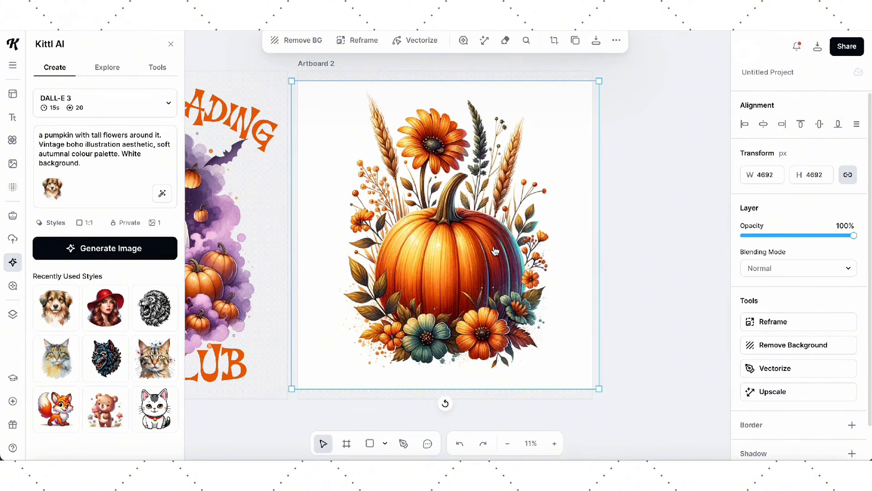
{"action": "left_click", "coordinate": [769, 345]}
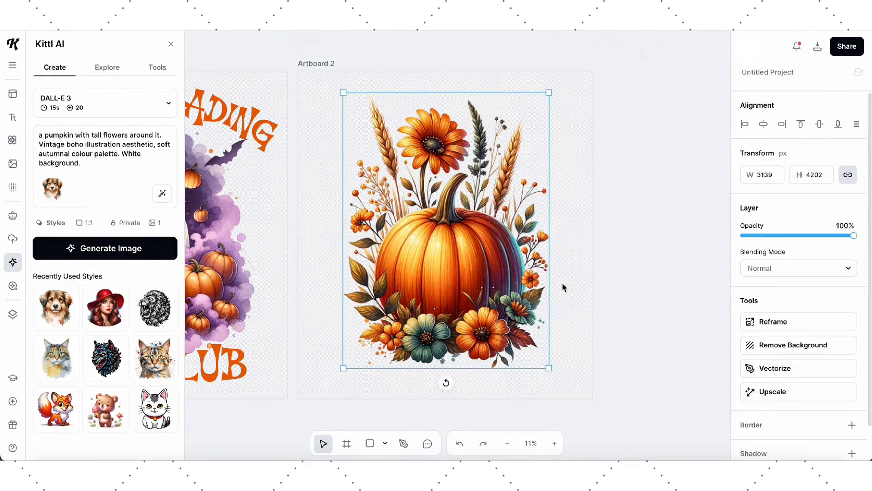
{"action": "left_click", "coordinate": [599, 296]}
{"action": "left_click", "coordinate": [517, 289]}
{"action": "left_click_drag", "start_coordinate": [517, 289], "coordinate": [516, 291]}
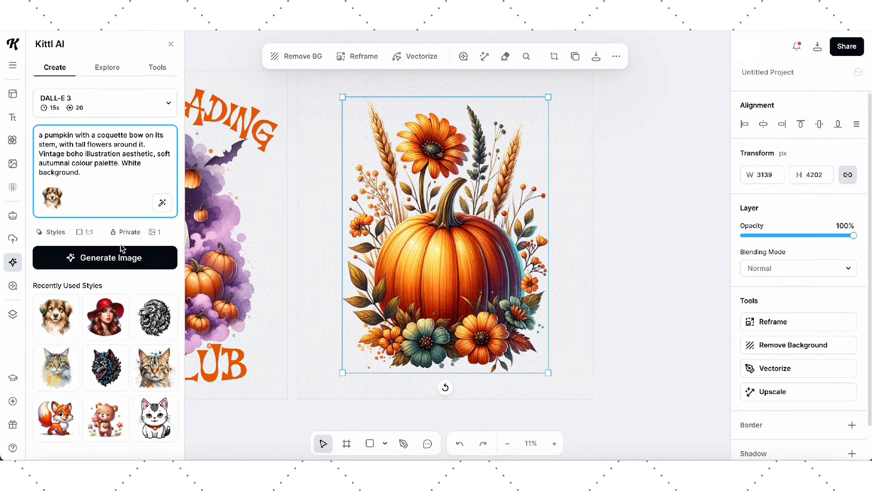
Step: Generate an image from "a pumpkin with a coquette bow on its stem, with tall flowers around it. Vintage boho illustration aesthetic, soft autumnal colour palette. White background."
{"action": "left_click", "coordinate": [94, 259]}
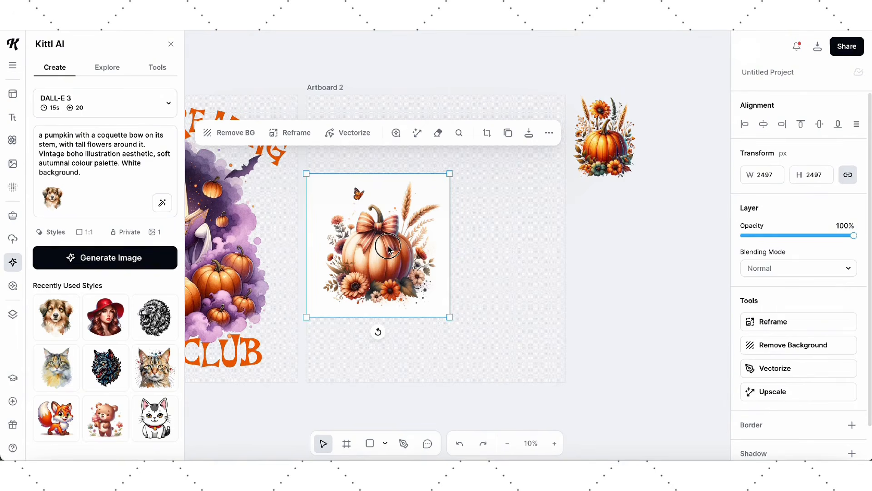
Step: Enlarge the bow pumpkin image to about 4408 px square on Artboard 2 and remove its background
{"action": "left_click_drag", "start_coordinate": [388, 249], "coordinate": [395, 181]}
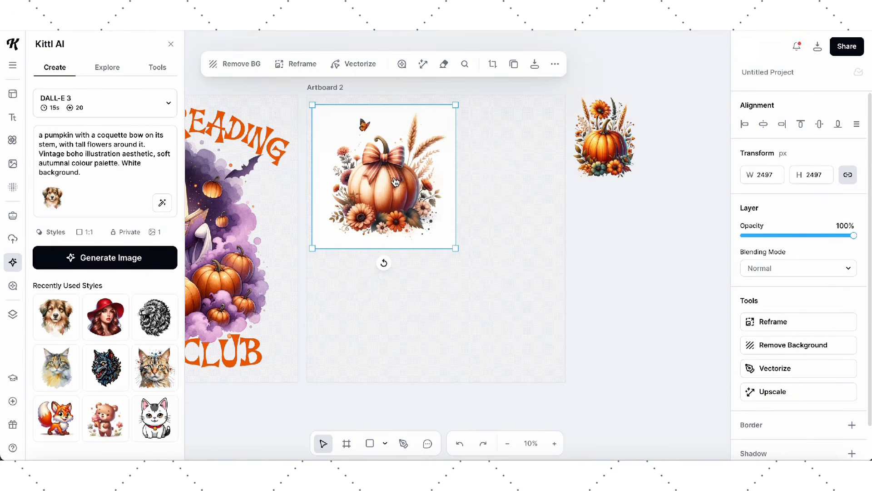
{"action": "left_click_drag", "start_coordinate": [455, 249], "coordinate": [552, 374]}
{"action": "left_click_drag", "start_coordinate": [512, 314], "coordinate": [504, 318]}
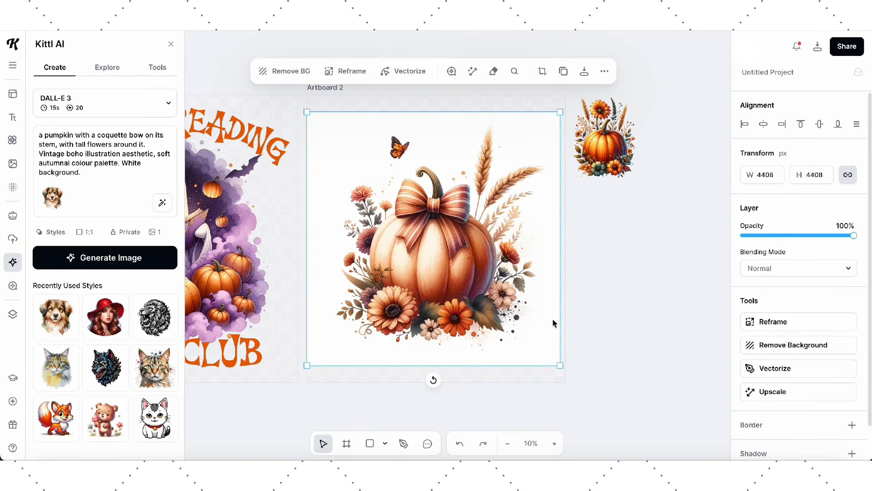
{"action": "left_click", "coordinate": [775, 350]}
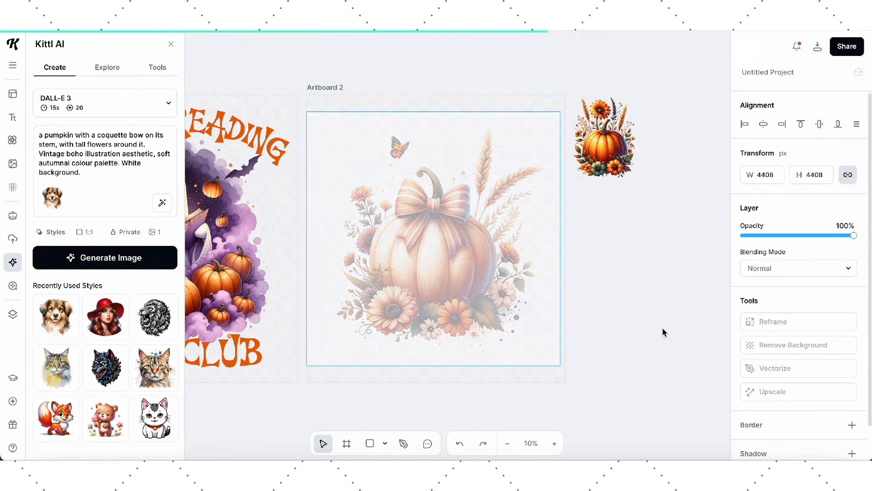
Step: Enlarge the bow pumpkin cutout to about 4204 x 4454 px and centre it horizontally on Artboard 2
{"action": "left_click_drag", "start_coordinate": [336, 345], "coordinate": [311, 372]}
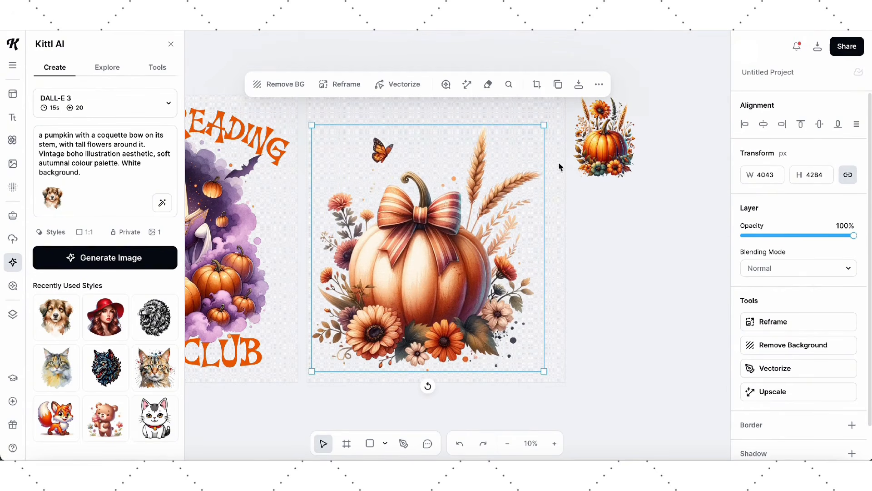
{"action": "left_click_drag", "start_coordinate": [544, 126], "coordinate": [557, 120]}
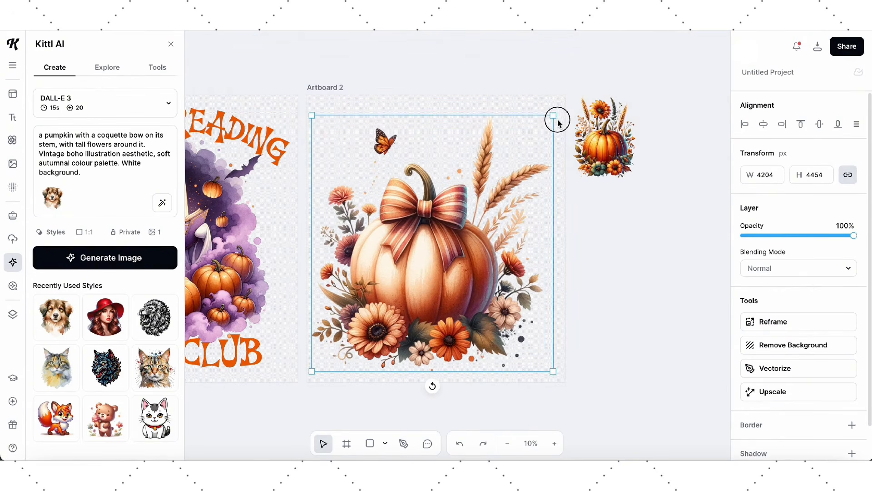
{"action": "left_click_drag", "start_coordinate": [464, 282], "coordinate": [469, 275]}
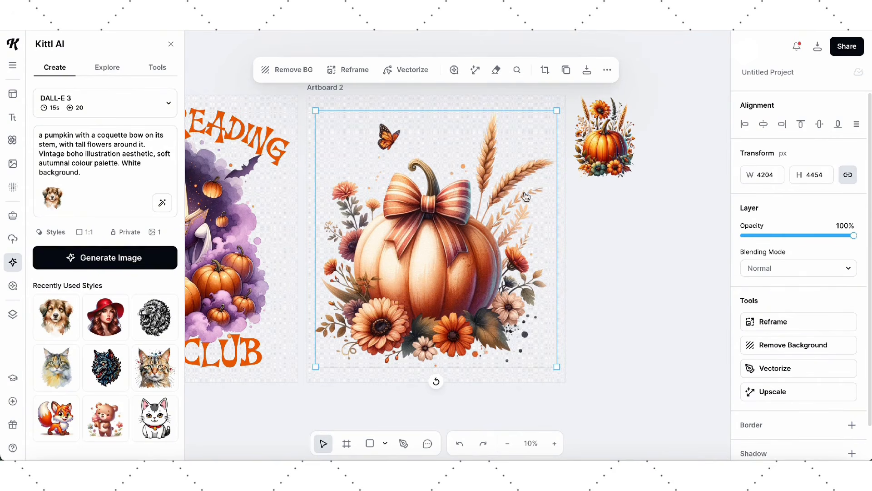
{"action": "left_click", "coordinate": [762, 127]}
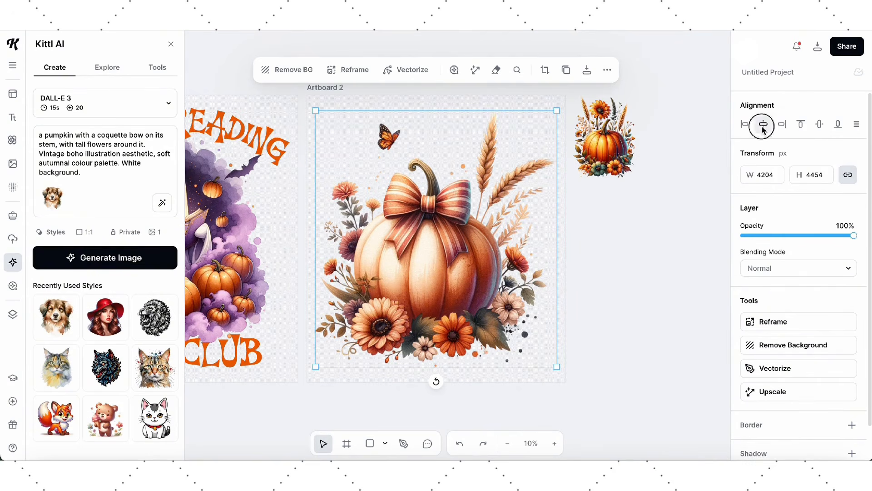
{"action": "left_click", "coordinate": [582, 293]}
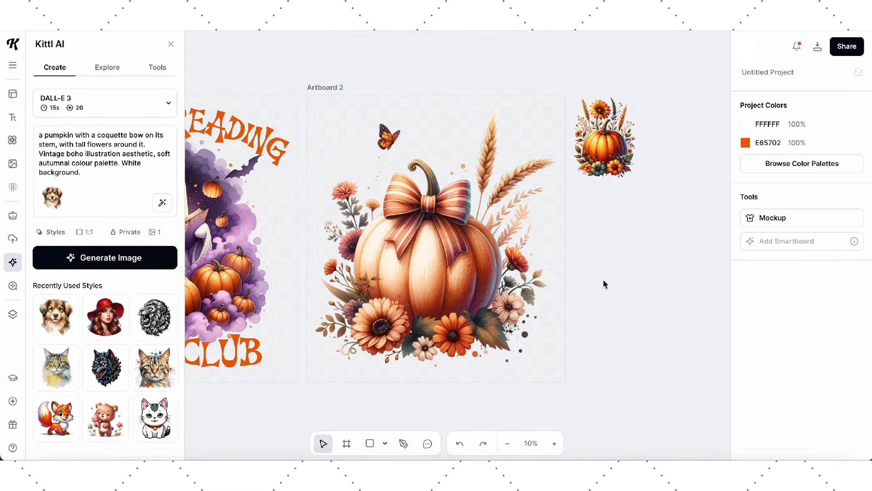
Step: Examine the bow pumpkin artwork up close for stray specks and leftover marks around the flowers, bow and butterfly
{"action": "scroll", "coordinate": [603, 285], "scroll_direction": "right", "scroll_amount": 1}
{"action": "scroll", "coordinate": [604, 280], "scroll_direction": "up", "scroll_amount": 1}
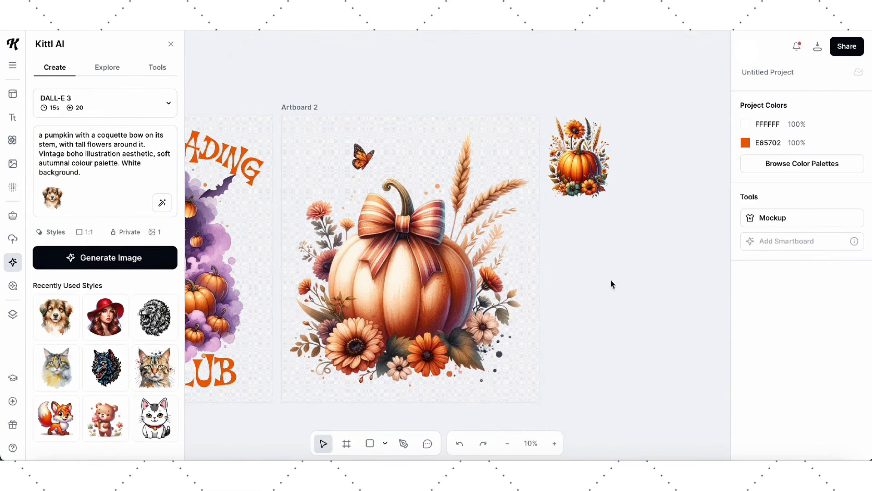
{"action": "scroll", "coordinate": [615, 283], "scroll_direction": "up", "scroll_amount": 5}
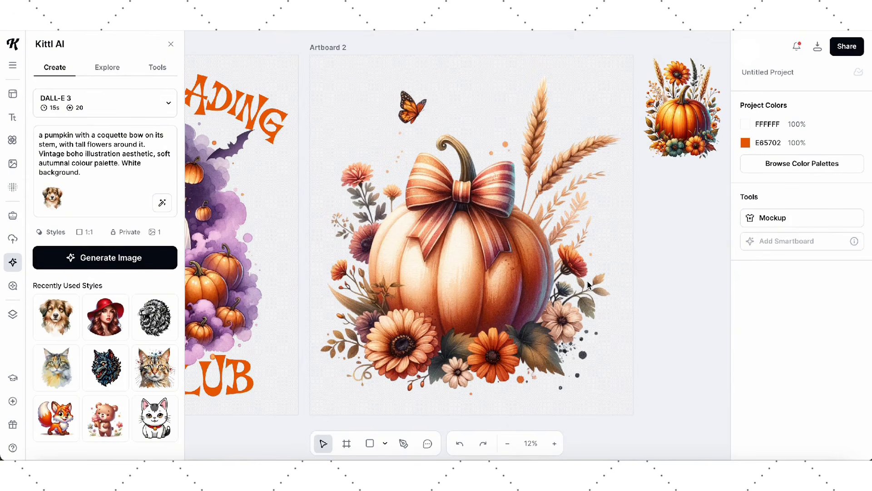
{"action": "scroll", "coordinate": [588, 284], "scroll_direction": "up", "scroll_amount": 3}
{"action": "scroll", "coordinate": [588, 284], "scroll_direction": "down", "scroll_amount": 5}
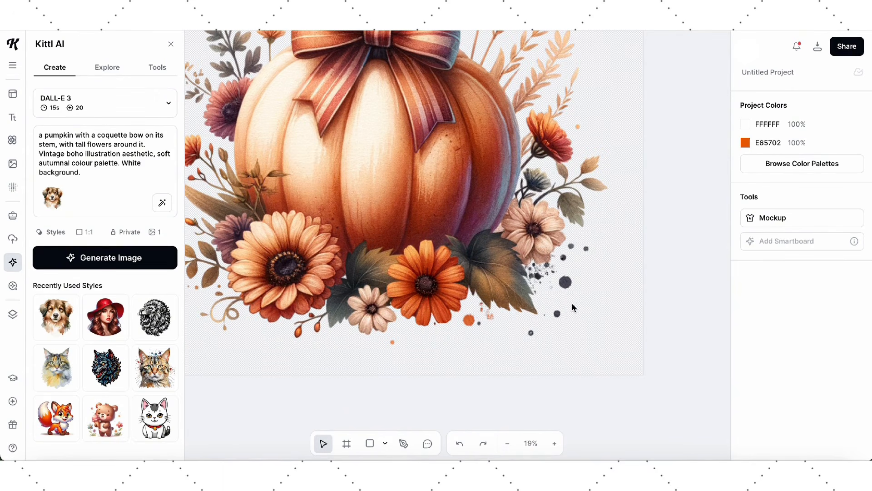
{"action": "scroll", "coordinate": [572, 302], "scroll_direction": "left", "scroll_amount": 2}
{"action": "scroll", "coordinate": [572, 302], "scroll_direction": "up", "scroll_amount": 1}
{"action": "scroll", "coordinate": [572, 306], "scroll_direction": "up", "scroll_amount": 5}
{"action": "scroll", "coordinate": [572, 306], "scroll_direction": "left", "scroll_amount": 1}
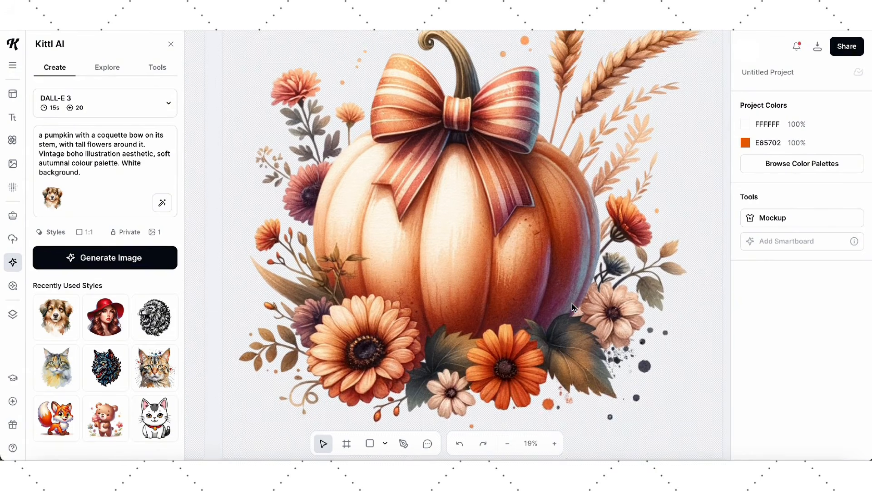
{"action": "scroll", "coordinate": [573, 307], "scroll_direction": "up", "scroll_amount": 2}
{"action": "scroll", "coordinate": [572, 308], "scroll_direction": "down", "scroll_amount": 2}
{"action": "scroll", "coordinate": [571, 307], "scroll_direction": "right", "scroll_amount": 1}
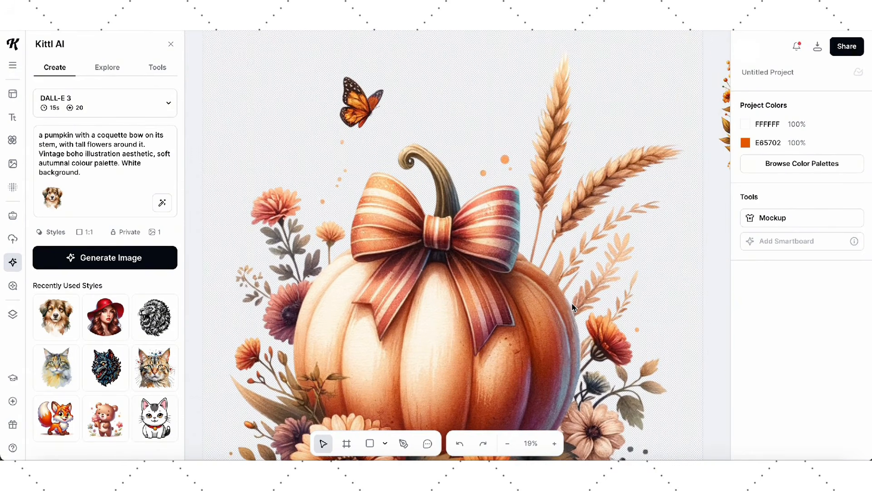
{"action": "scroll", "coordinate": [572, 307], "scroll_direction": "down", "scroll_amount": 3}
{"action": "scroll", "coordinate": [572, 307], "scroll_direction": "right", "scroll_amount": 1}
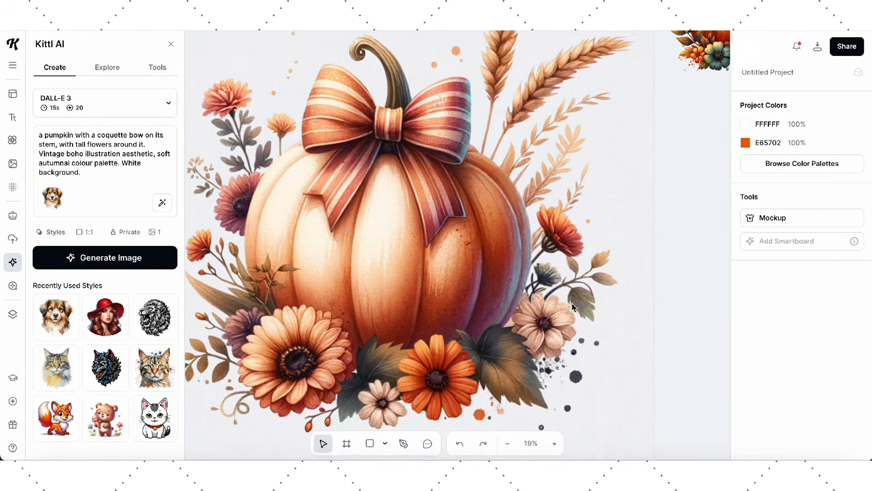
{"action": "scroll", "coordinate": [573, 307], "scroll_direction": "down", "scroll_amount": 5}
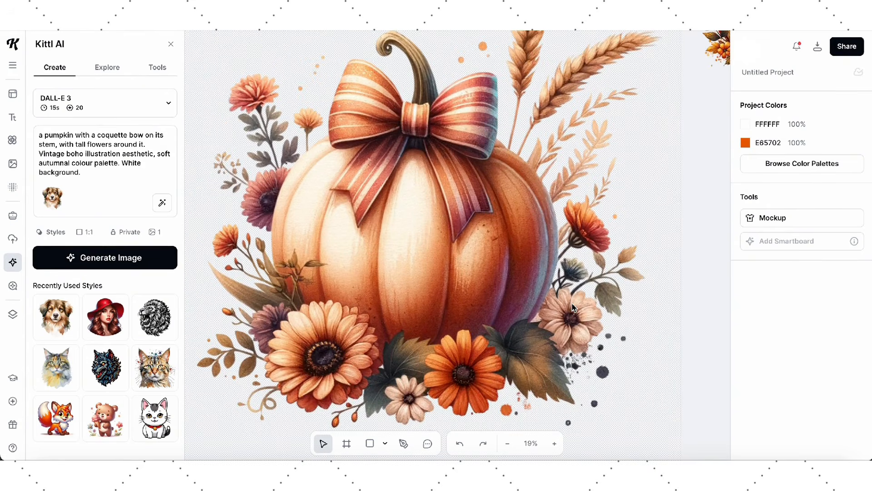
{"action": "scroll", "coordinate": [573, 308], "scroll_direction": "down", "scroll_amount": 2}
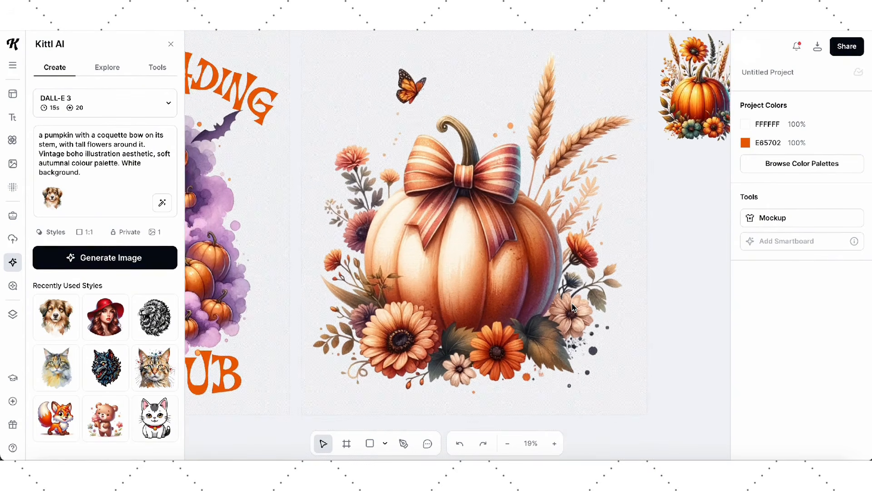
{"action": "scroll", "coordinate": [573, 317], "scroll_direction": "down", "scroll_amount": 3}
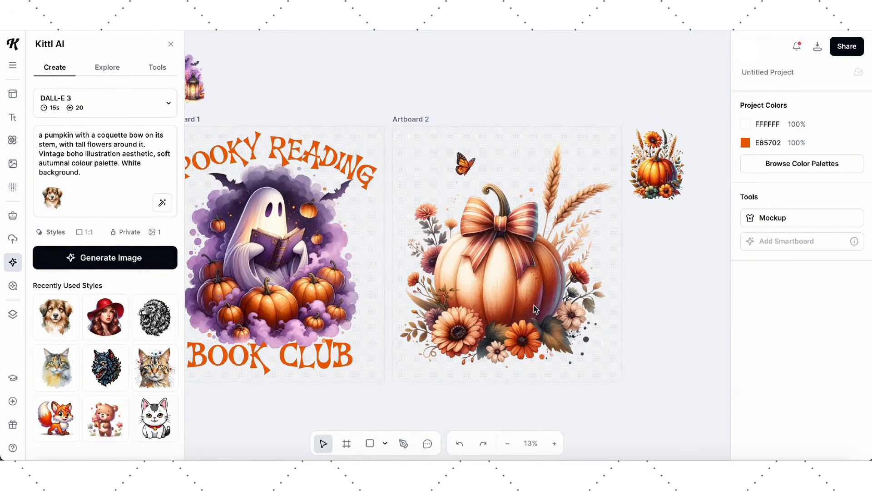
Step: Erase the stray specks below the flowers along the pumpkin image's lower edge with the Eraser at size 25
{"action": "left_click", "coordinate": [545, 295]}
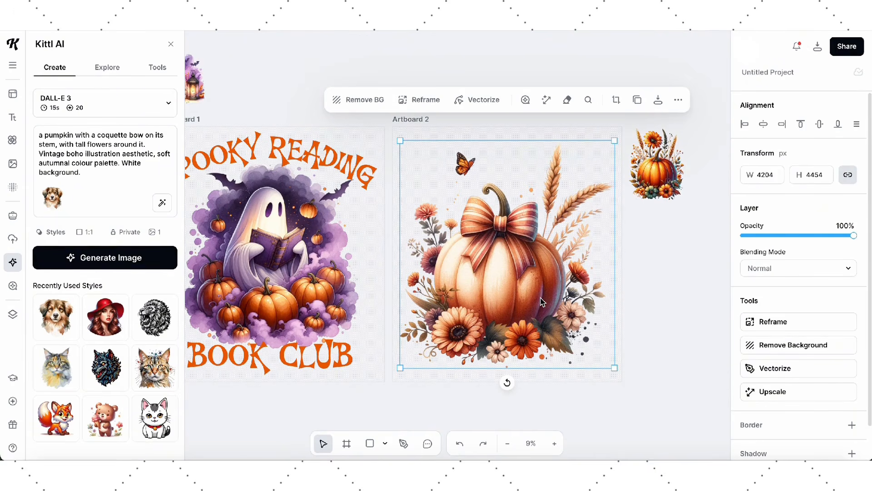
{"action": "left_click", "coordinate": [568, 102]}
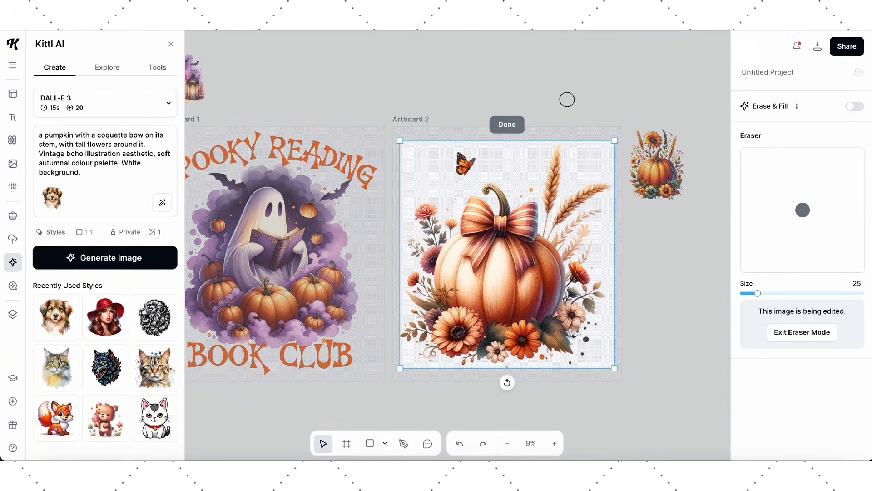
{"action": "scroll", "coordinate": [561, 223], "scroll_direction": "up", "scroll_amount": 5}
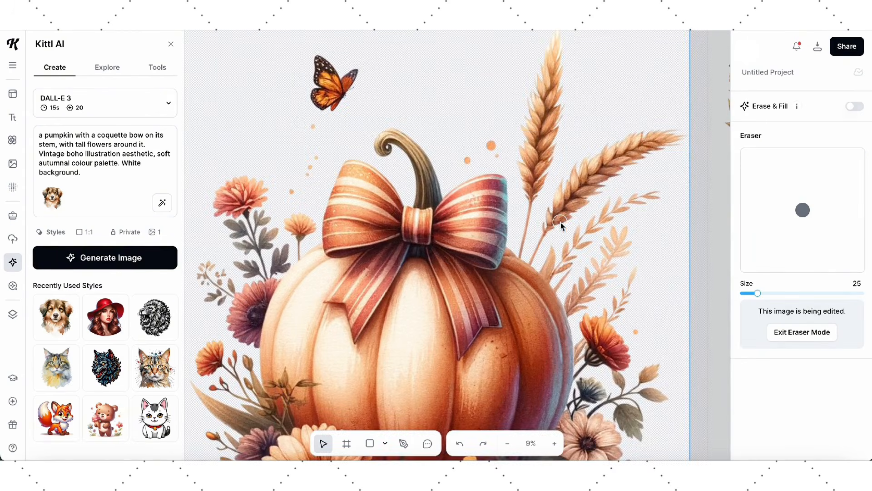
{"action": "scroll", "coordinate": [560, 222], "scroll_direction": "down", "scroll_amount": 3}
{"action": "scroll", "coordinate": [561, 222], "scroll_direction": "down", "scroll_amount": 1}
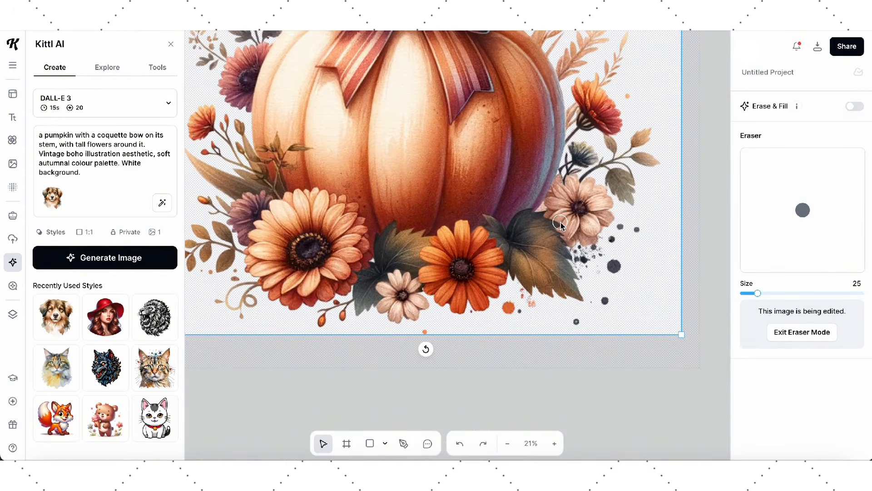
{"action": "left_click", "coordinate": [426, 334]}
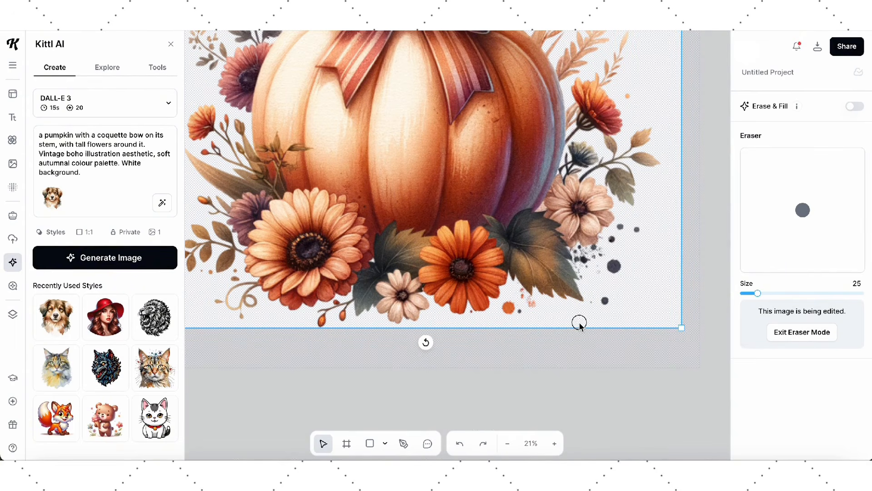
Step: Erase the stray speck just beneath the butterfly and finish the eraser edit
{"action": "scroll", "coordinate": [587, 342], "scroll_direction": "left", "scroll_amount": 3}
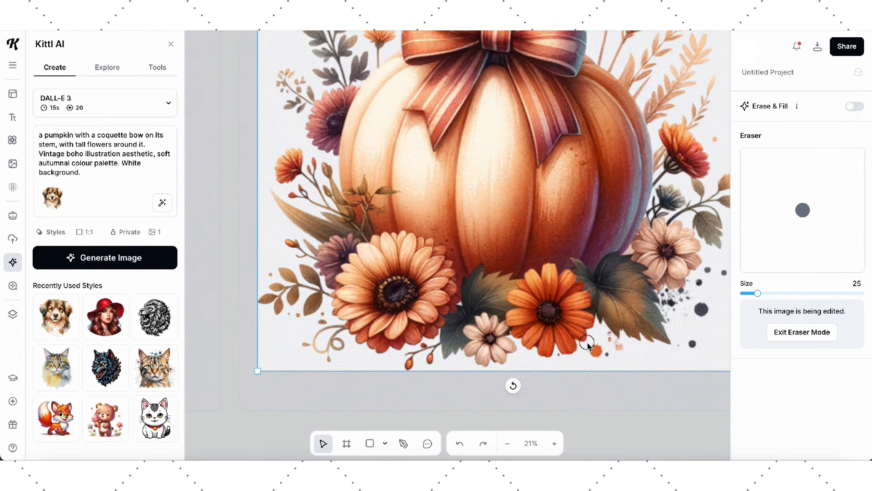
{"action": "scroll", "coordinate": [586, 342], "scroll_direction": "up", "scroll_amount": 2}
{"action": "scroll", "coordinate": [587, 344], "scroll_direction": "up", "scroll_amount": 4}
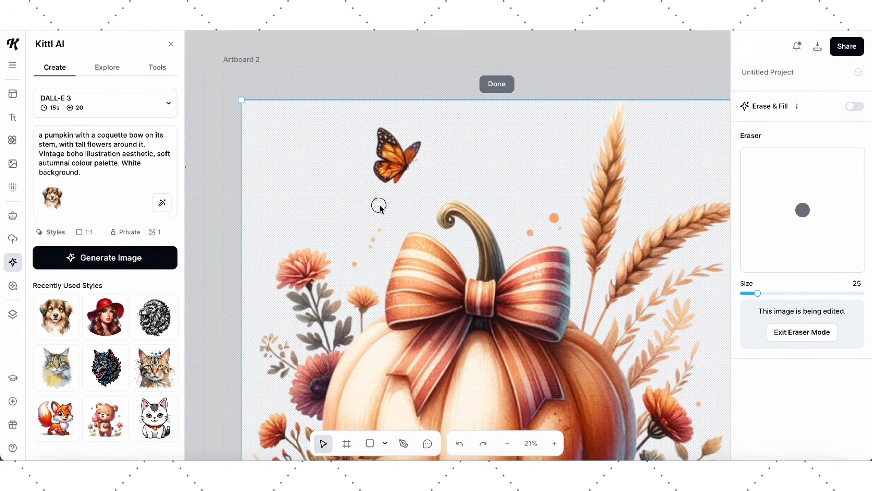
{"action": "scroll", "coordinate": [348, 246], "scroll_direction": "right", "scroll_amount": 2}
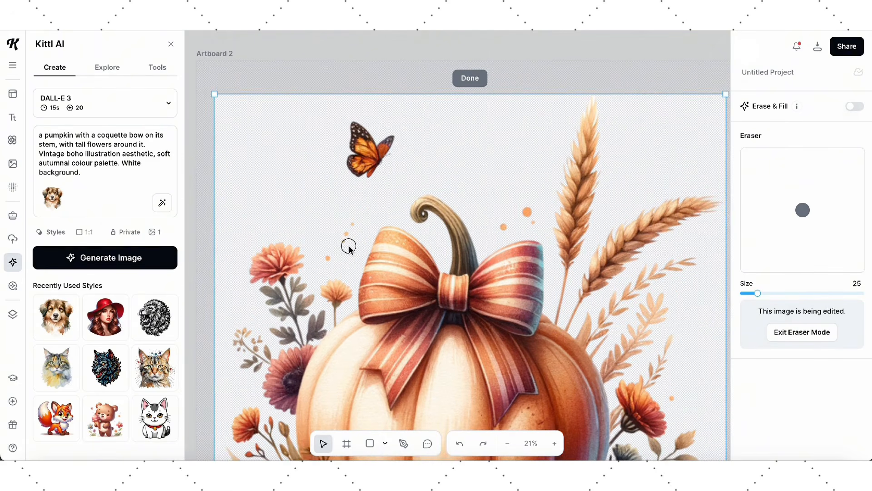
{"action": "scroll", "coordinate": [349, 246], "scroll_direction": "down", "scroll_amount": 2}
{"action": "scroll", "coordinate": [349, 245], "scroll_direction": "right", "scroll_amount": 2}
{"action": "scroll", "coordinate": [349, 245], "scroll_direction": "down", "scroll_amount": 5}
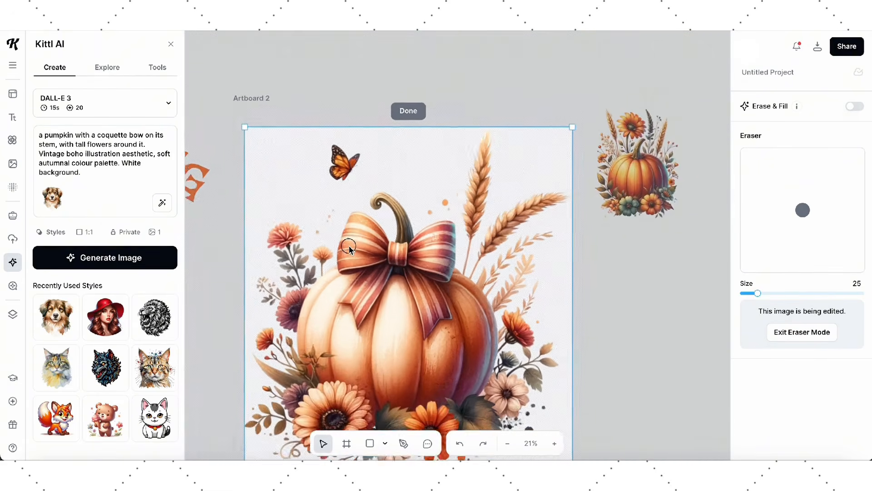
{"action": "left_click", "coordinate": [400, 129]}
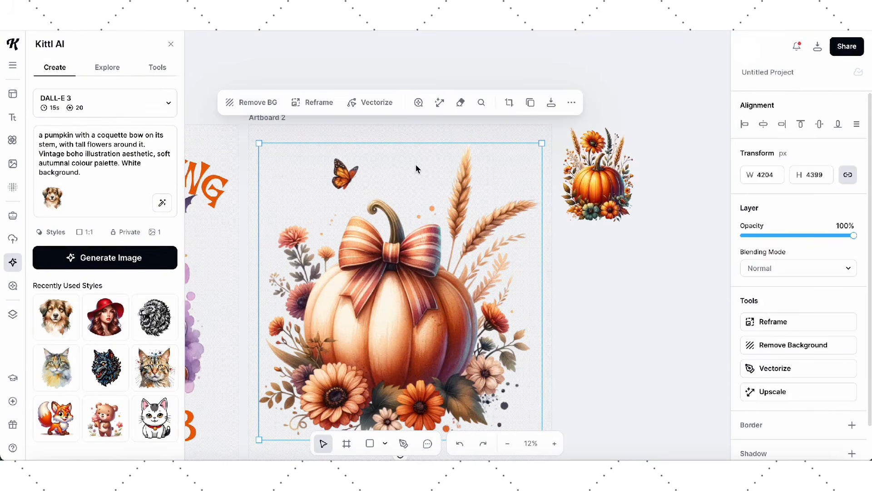
Step: Review the cleaned pumpkin design, then view it beside the ghost design on Artboard 1
{"action": "left_click", "coordinate": [609, 328]}
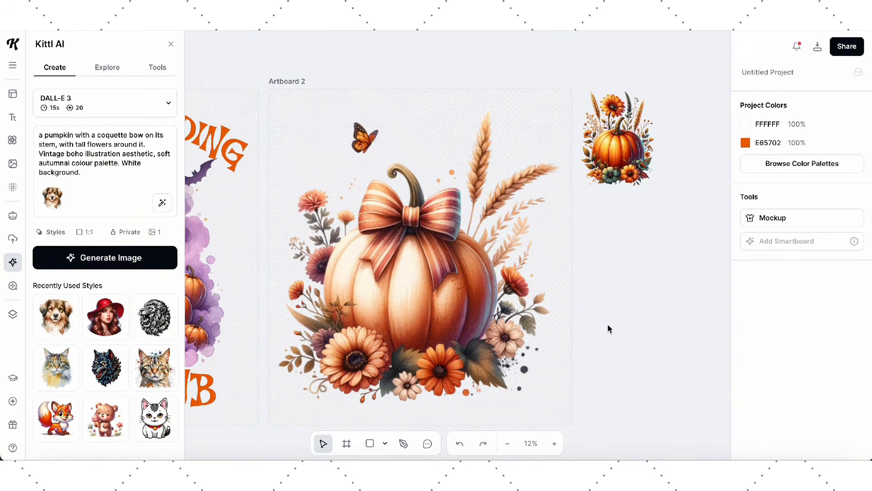
{"action": "scroll", "coordinate": [608, 328], "scroll_direction": "left", "scroll_amount": 1}
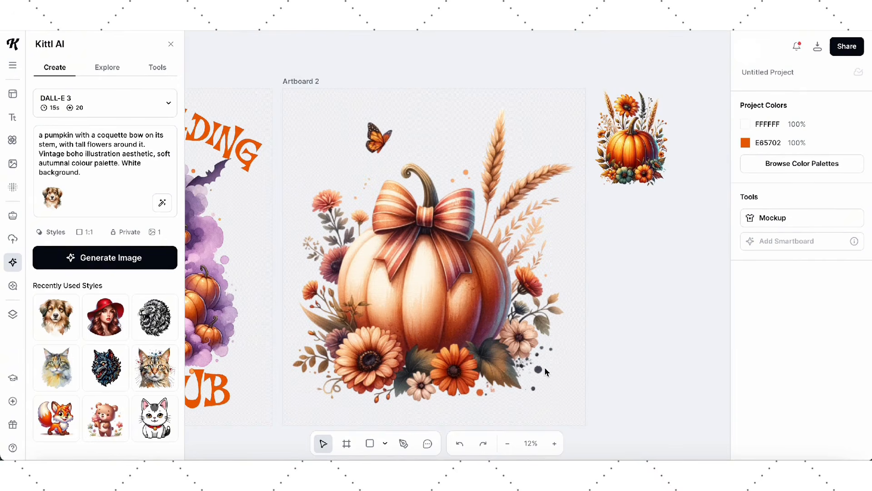
{"action": "scroll", "coordinate": [545, 367], "scroll_direction": "down", "scroll_amount": 2}
{"action": "scroll", "coordinate": [544, 367], "scroll_direction": "left", "scroll_amount": 3}
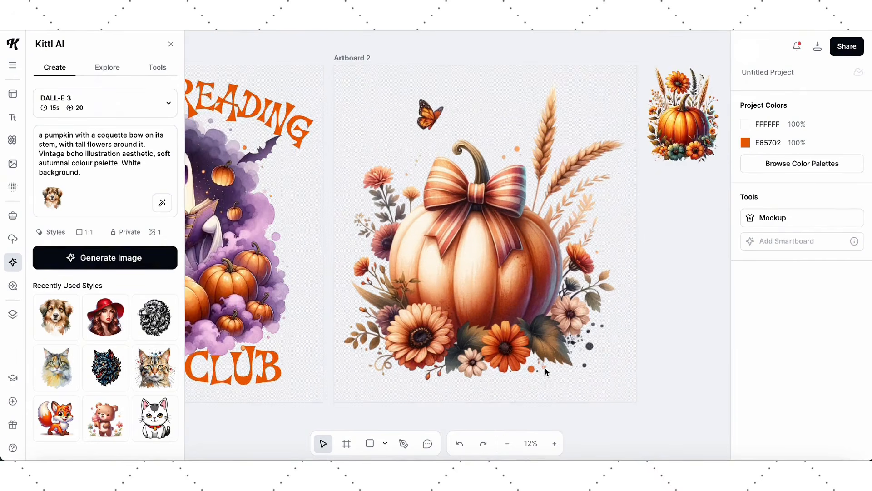
{"action": "scroll", "coordinate": [544, 367], "scroll_direction": "left", "scroll_amount": 4}
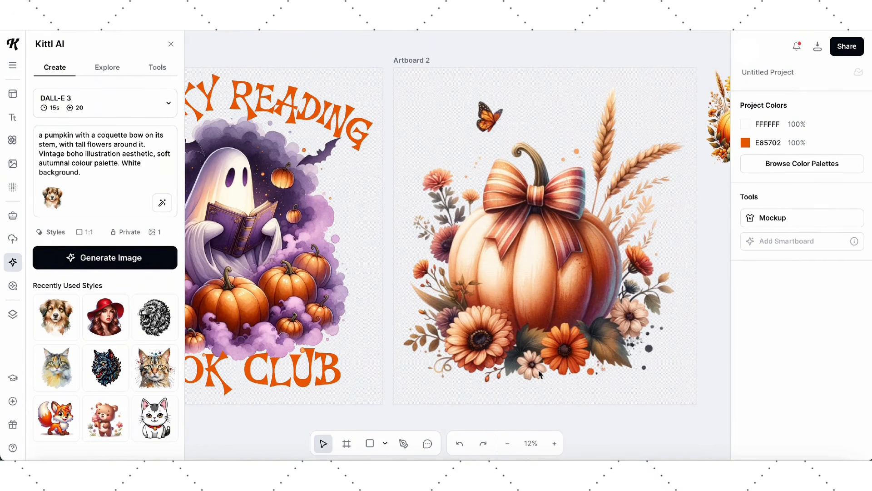
{"action": "scroll", "coordinate": [533, 375], "scroll_direction": "down", "scroll_amount": 5}
{"action": "scroll", "coordinate": [532, 375], "scroll_direction": "down", "scroll_amount": 3}
{"action": "scroll", "coordinate": [533, 376], "scroll_direction": "up", "scroll_amount": 2}
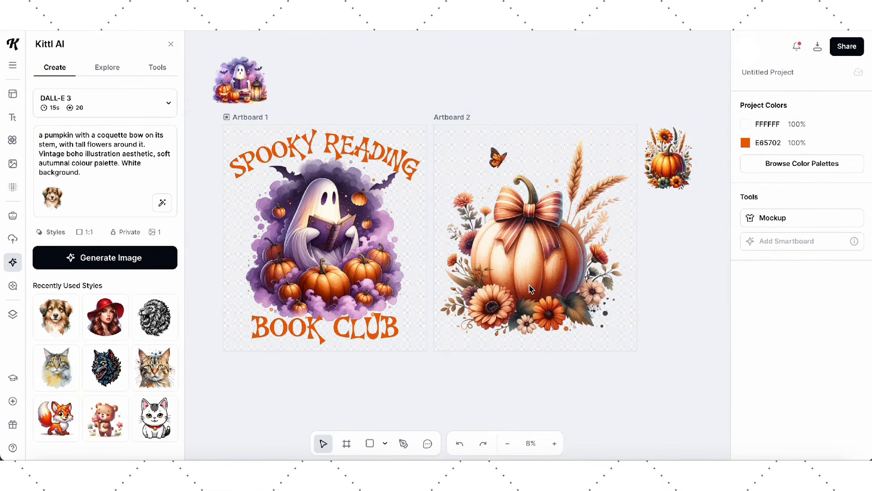
Step: Set up the PNG download of all artboards with Remove Background and Optimize Quality enabled
{"action": "left_click", "coordinate": [817, 50]}
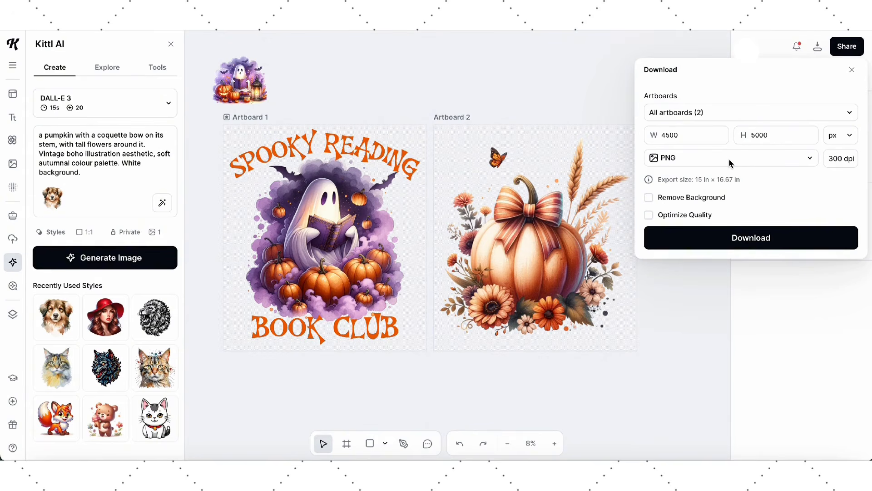
{"action": "left_click", "coordinate": [648, 197]}
{"action": "left_click", "coordinate": [649, 215]}
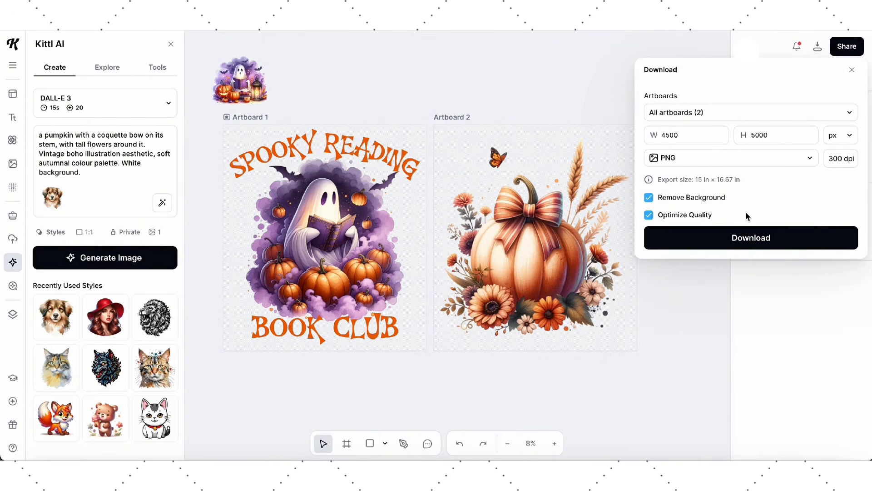